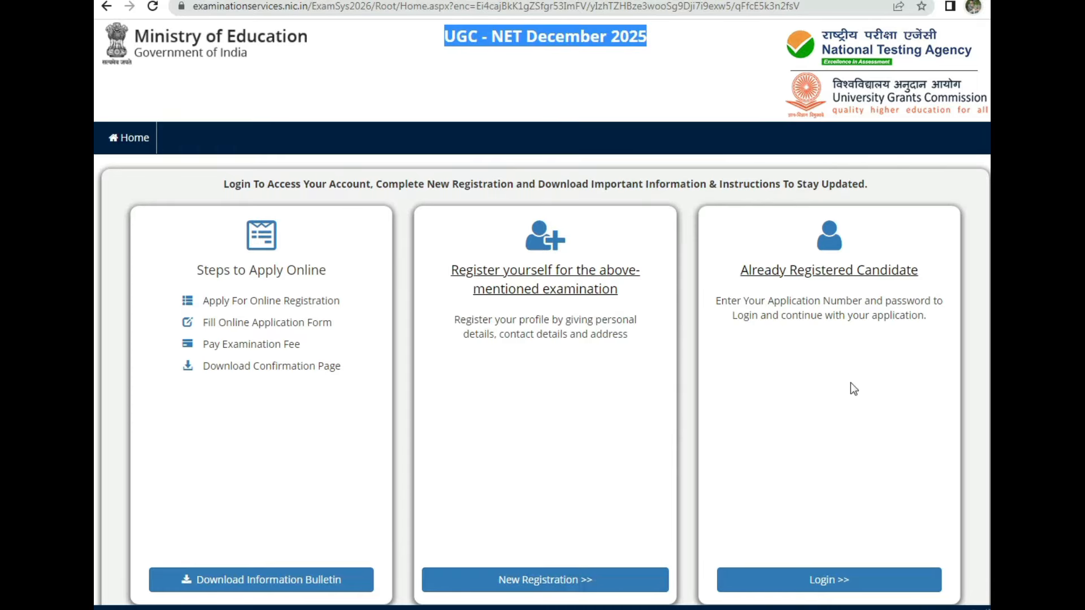
# Step: Start a new candidate registration and review the examination fee table
pyautogui.click(520, 582)
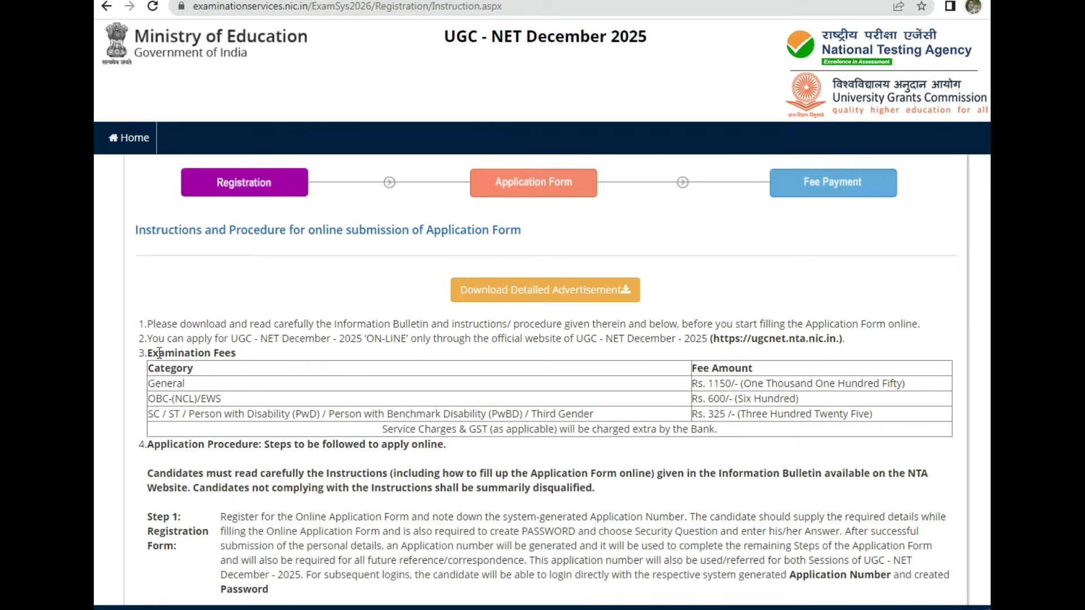
pyautogui.moveTo(153, 368); pyautogui.dragTo(233, 408)
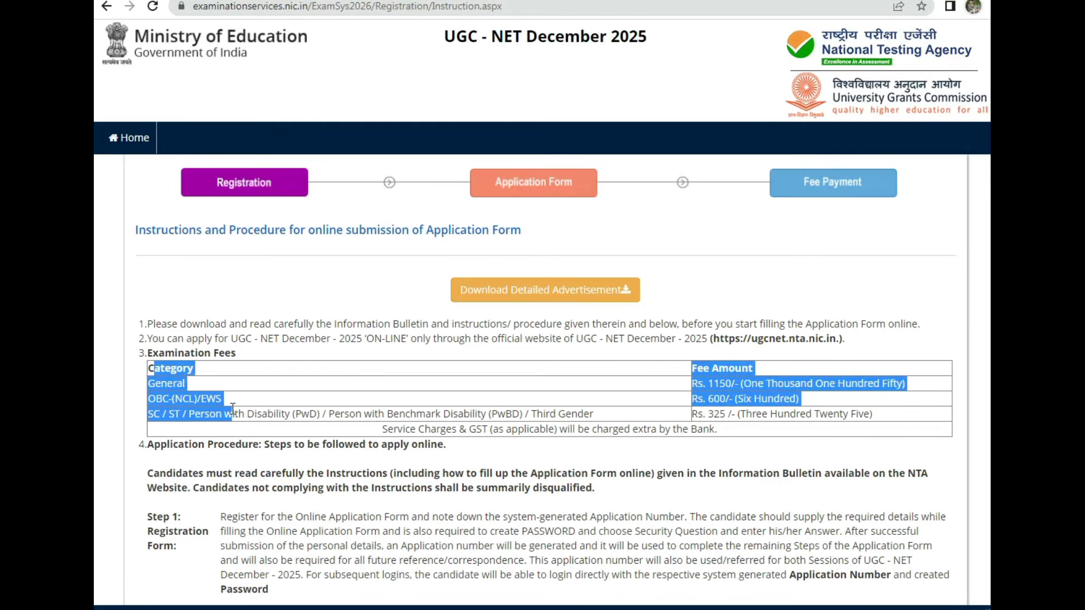
pyautogui.click(827, 286)
pyautogui.scroll(-15, 827, 286)
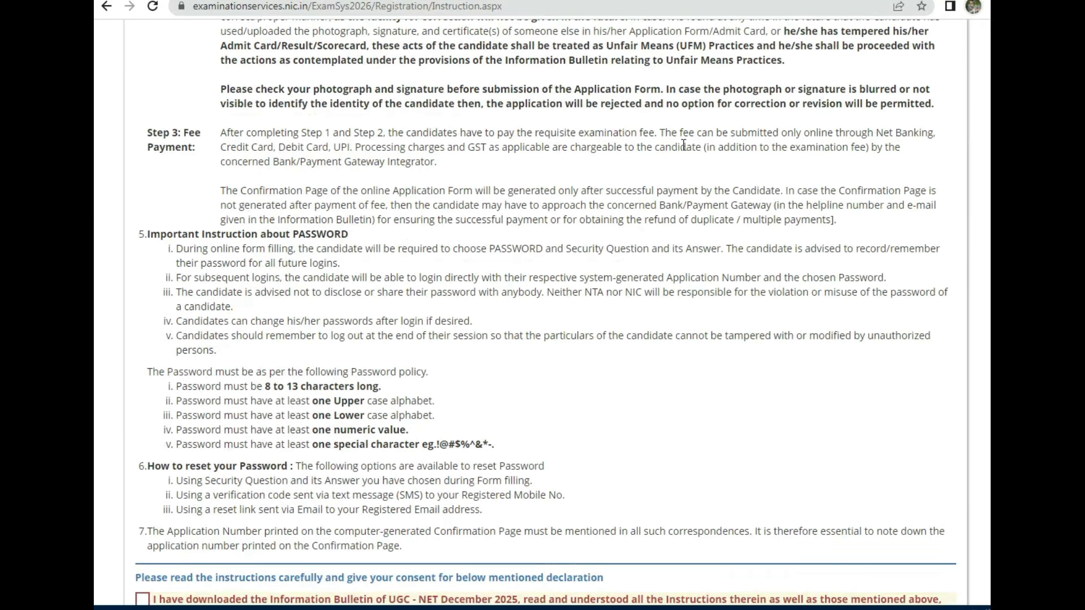
pyautogui.scroll(15, 684, 145)
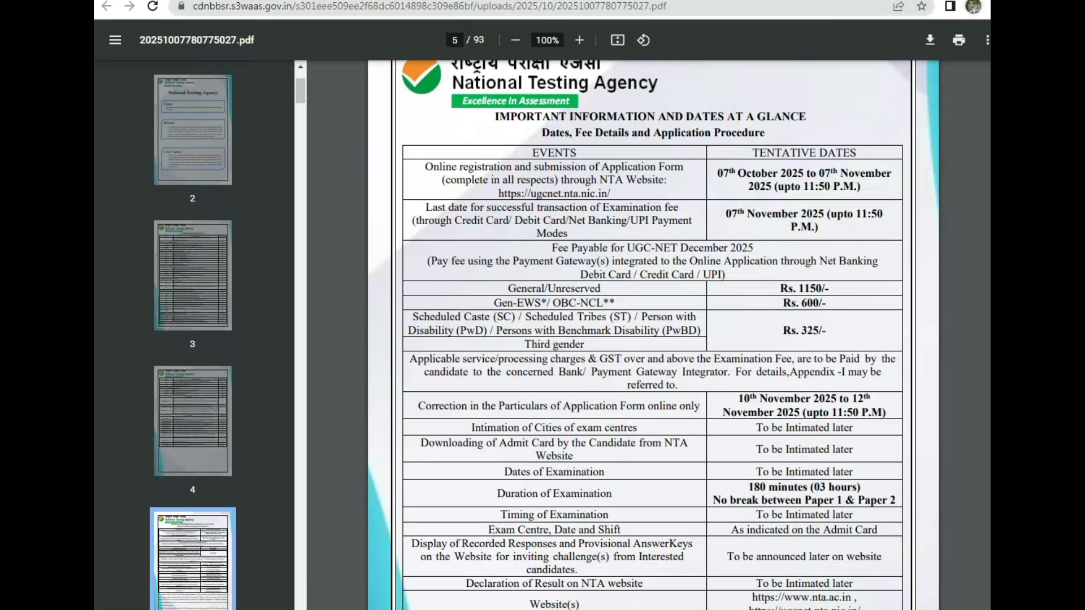
# Step: Accept the instructions declaration and proceed to the registration form
pyautogui.scroll(5, 823, 281)
pyautogui.scroll(-5, 805, 331)
pyautogui.scroll(8, 805, 330)
pyautogui.hotkey('ctrl', 'w')
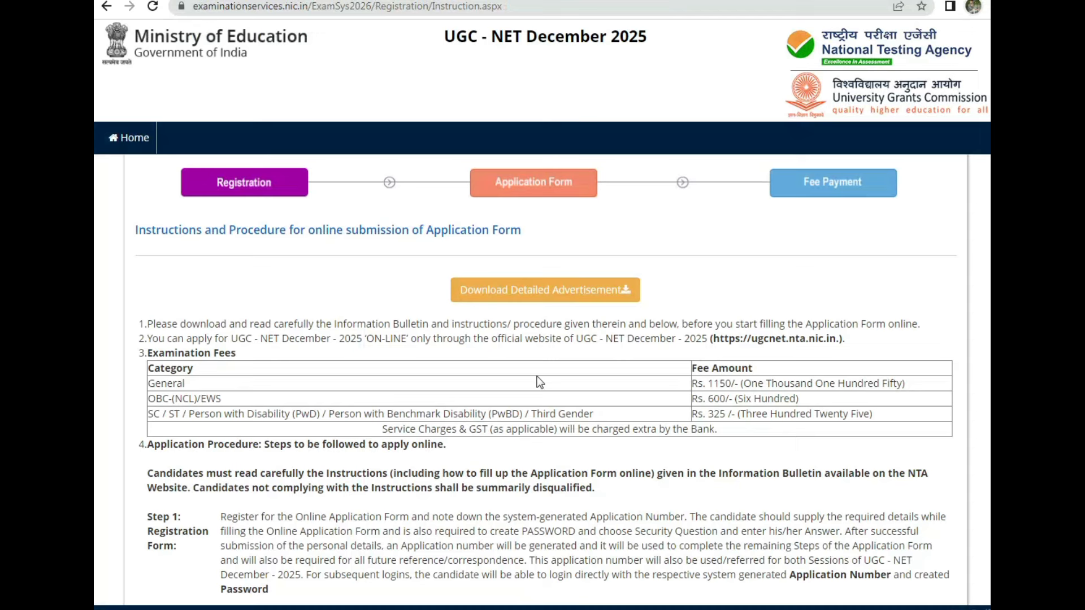
pyautogui.scroll(-15, 539, 383)
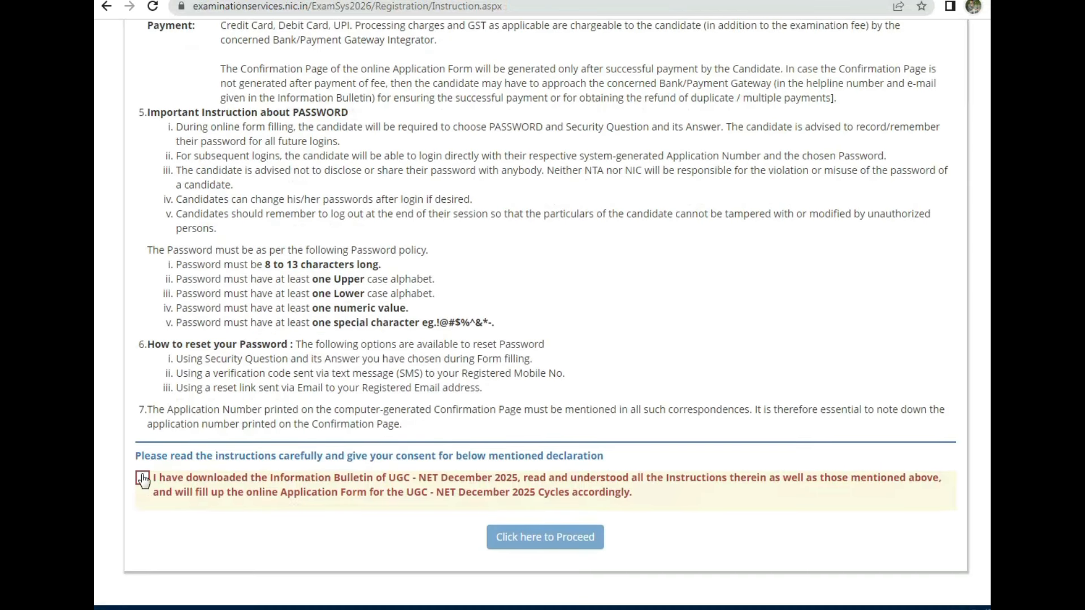
pyautogui.click(143, 479)
pyautogui.click(551, 538)
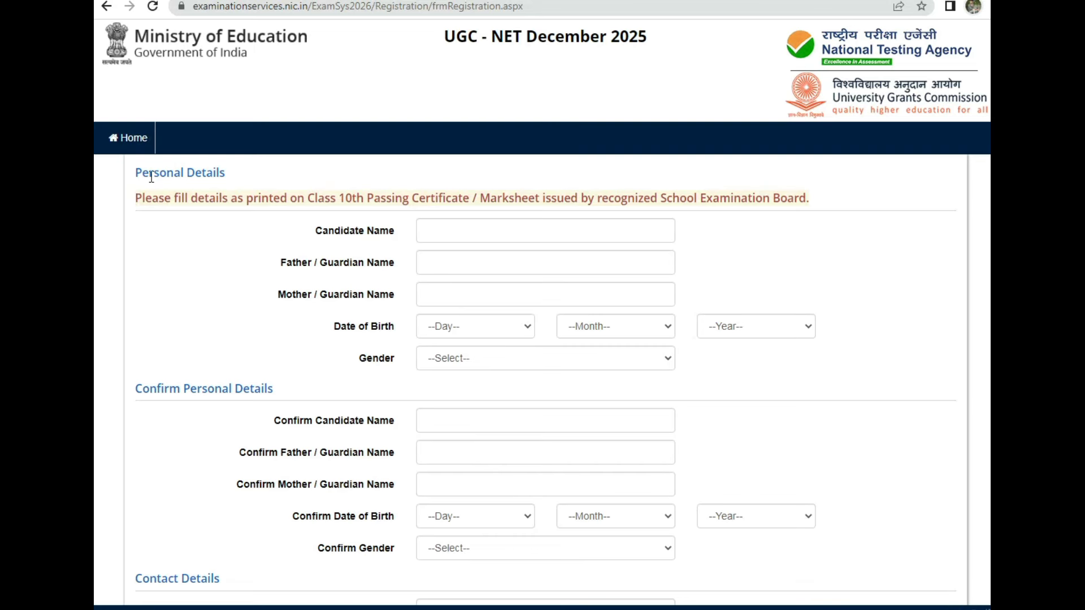
pyautogui.moveTo(151, 178); pyautogui.dragTo(230, 178)
pyautogui.moveTo(322, 230); pyautogui.dragTo(370, 234)
pyautogui.moveTo(282, 263); pyautogui.dragTo(373, 263)
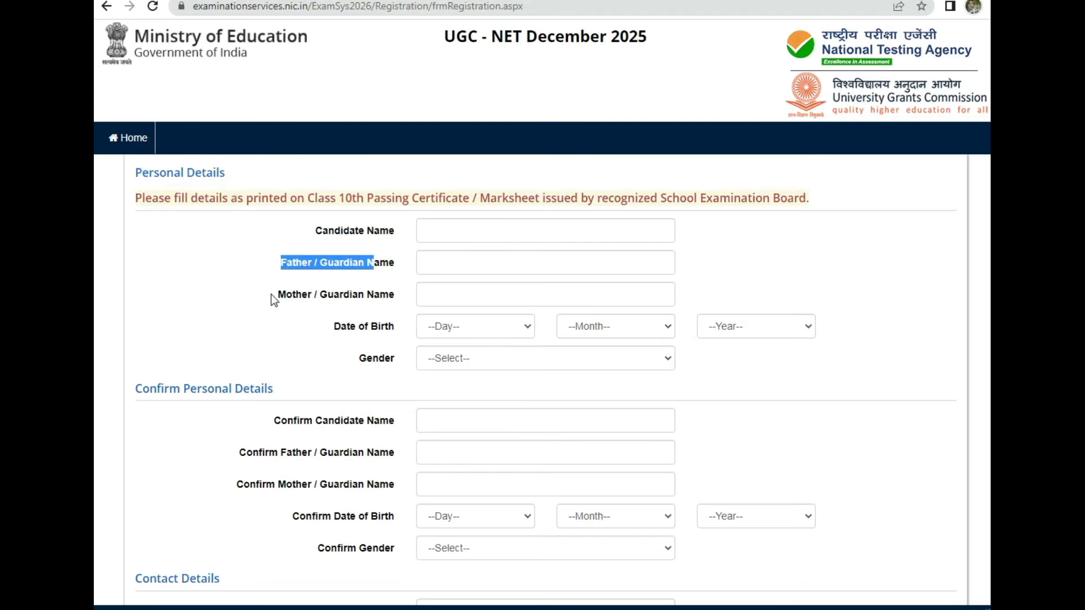
pyautogui.moveTo(274, 300); pyautogui.dragTo(388, 299)
pyautogui.moveTo(332, 327); pyautogui.dragTo(388, 328)
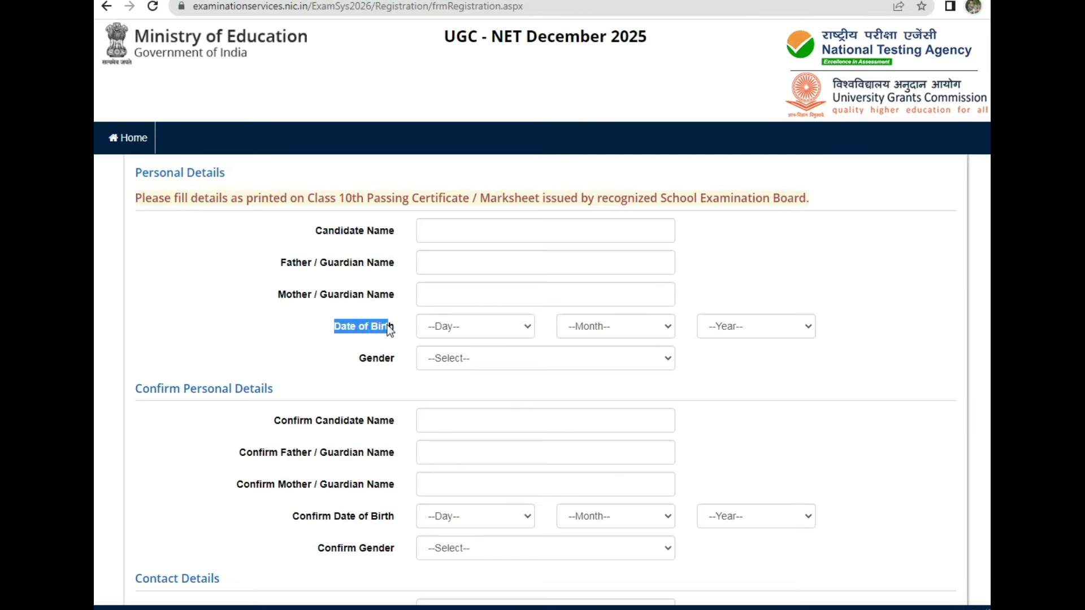
pyautogui.moveTo(354, 361); pyautogui.dragTo(368, 359)
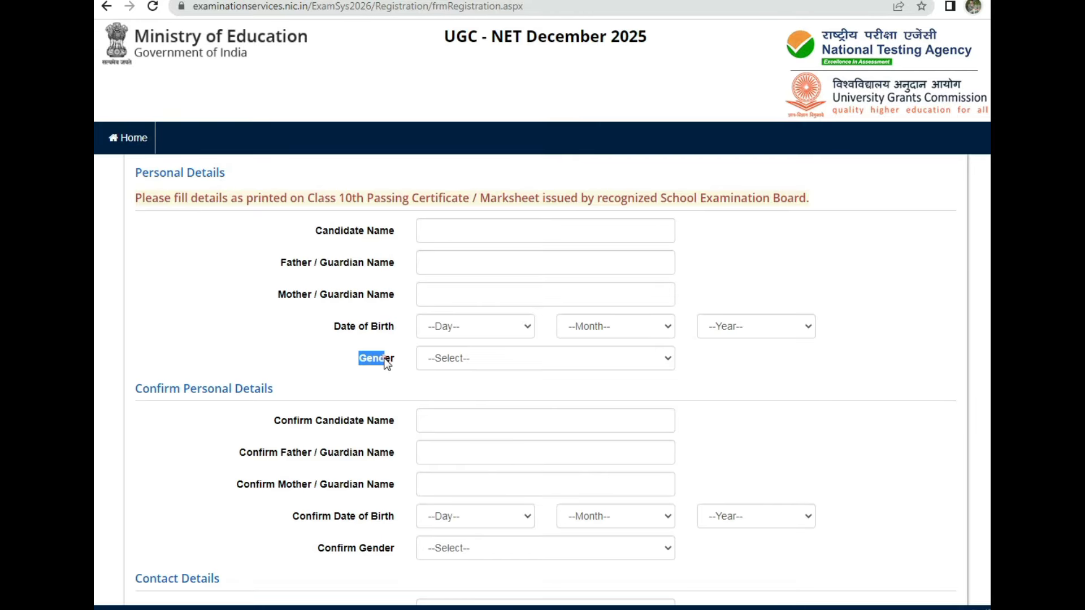
pyautogui.scroll(-3, 387, 363)
pyautogui.moveTo(143, 244); pyautogui.dragTo(219, 245)
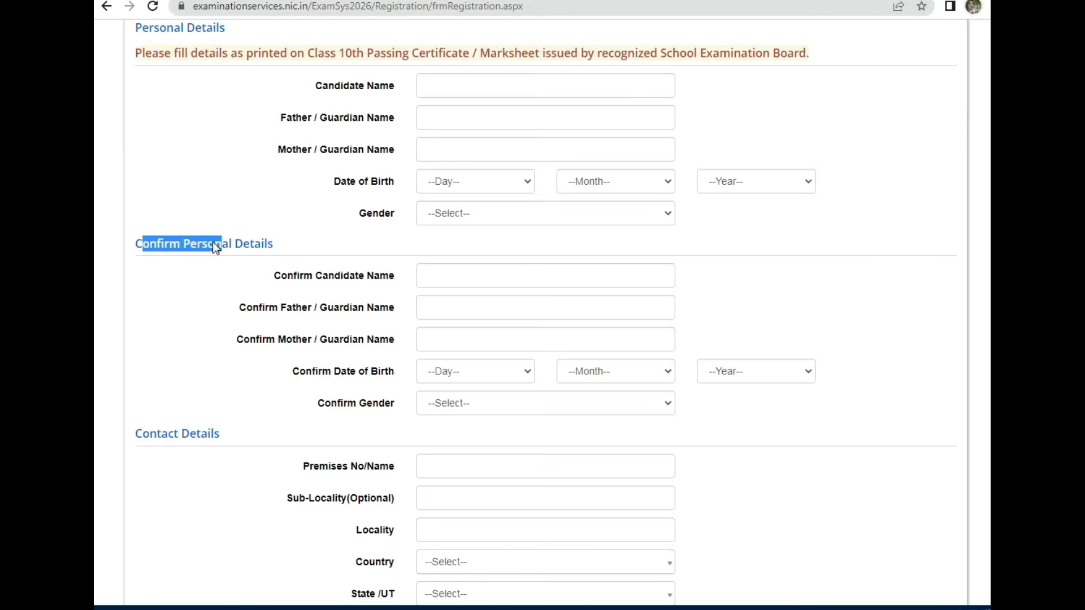
pyautogui.moveTo(293, 280); pyautogui.dragTo(350, 278)
pyautogui.moveTo(280, 310); pyautogui.dragTo(315, 310)
pyautogui.moveTo(267, 340); pyautogui.dragTo(374, 375)
pyautogui.scroll(-3, 384, 384)
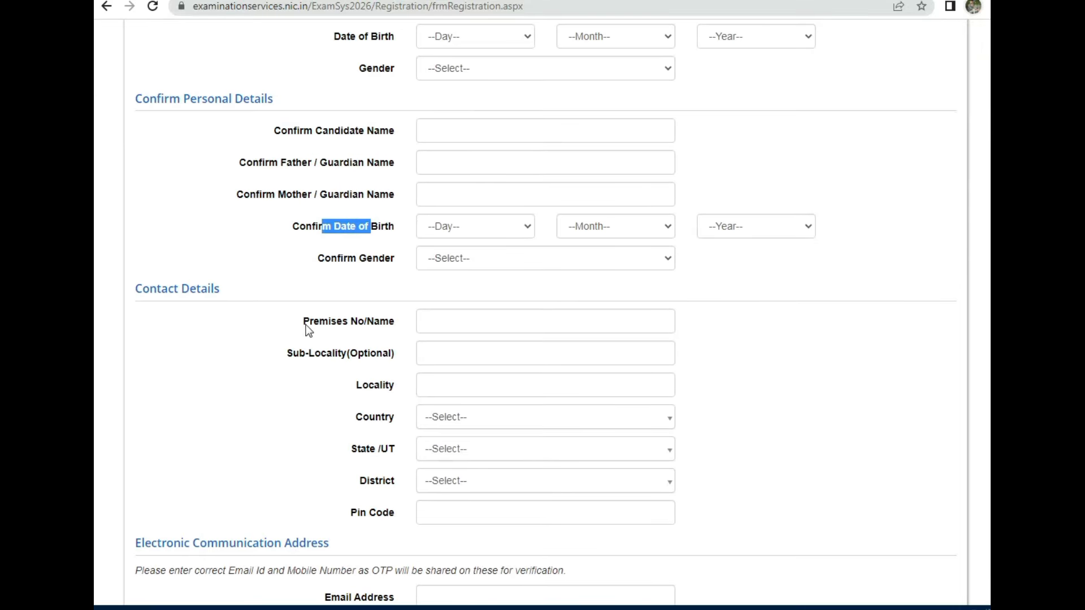
pyautogui.moveTo(158, 290); pyautogui.dragTo(203, 295)
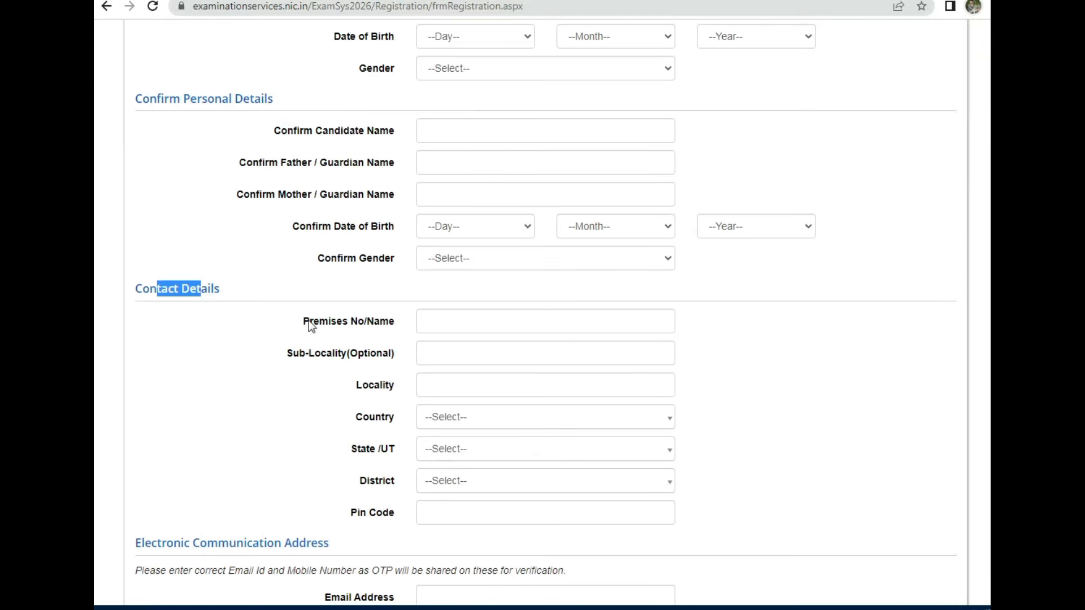
pyautogui.moveTo(304, 321); pyautogui.dragTo(395, 321)
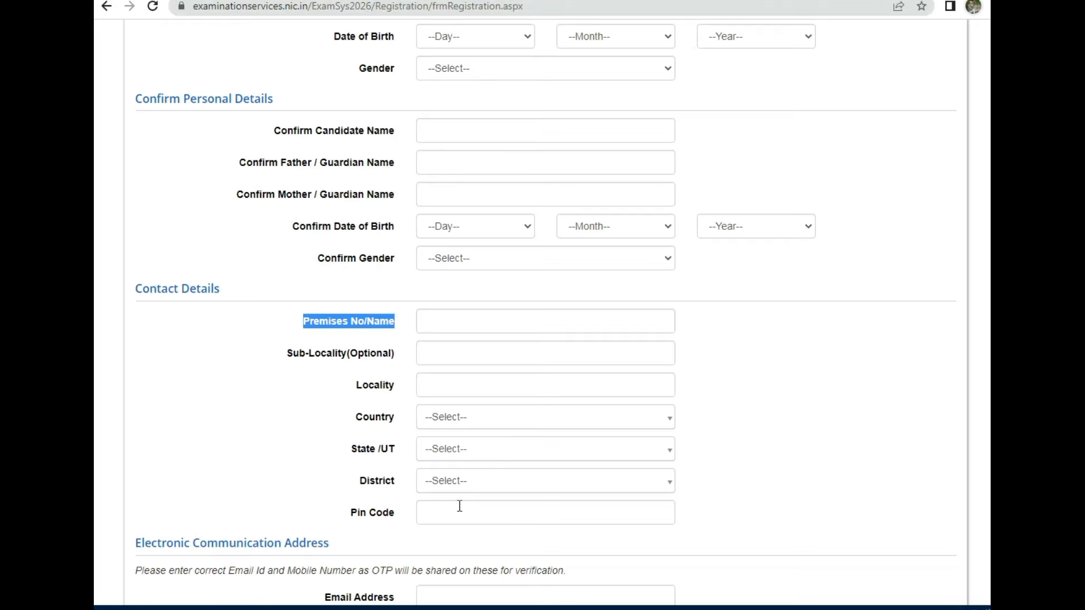
pyautogui.click(292, 353)
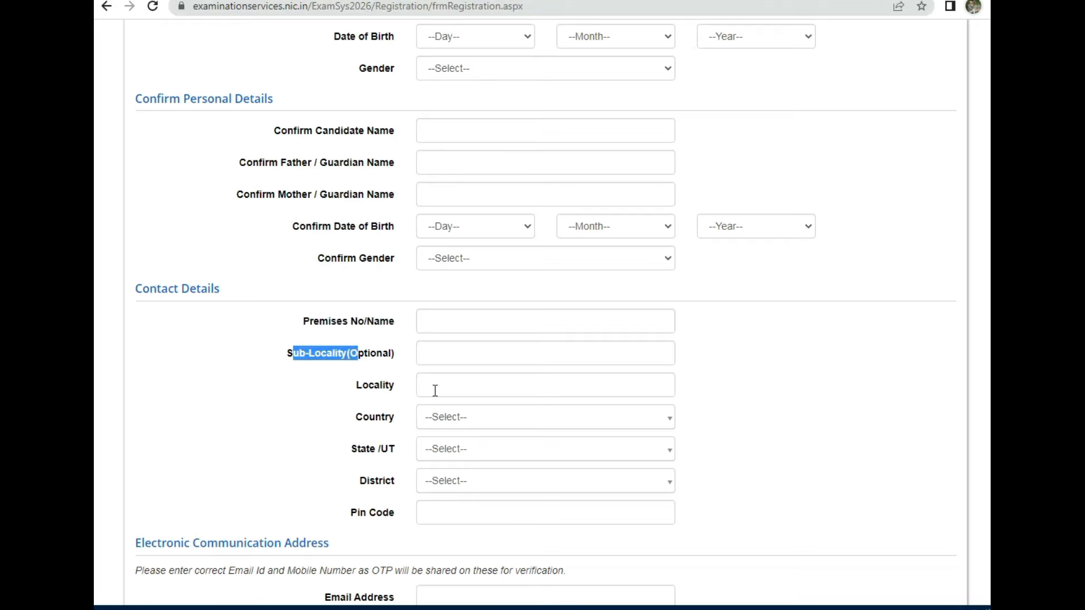
pyautogui.moveTo(357, 386); pyautogui.dragTo(402, 385)
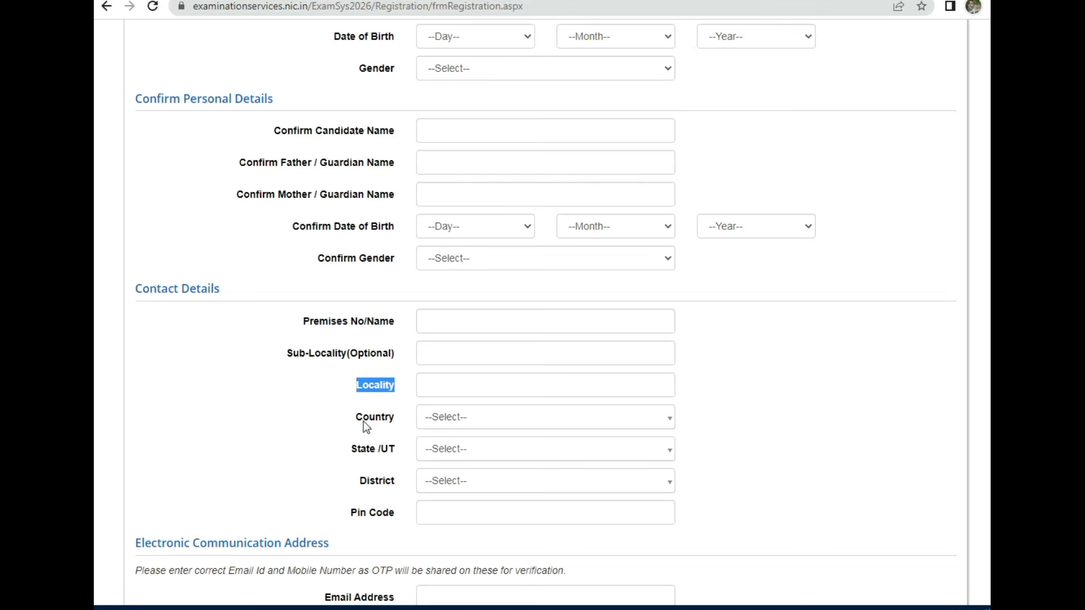
pyautogui.moveTo(364, 418); pyautogui.dragTo(388, 417)
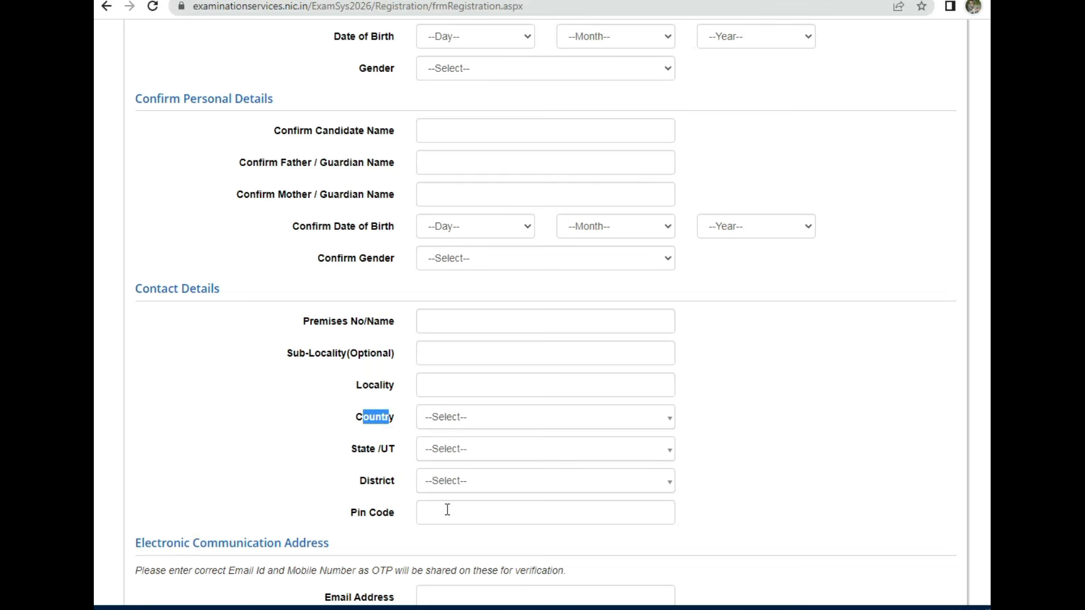
# Step: Set the address to India, state MADHYA PRADESH, district SEHORE, and begin the pin code
pyautogui.click(477, 419)
pyautogui.click(443, 482)
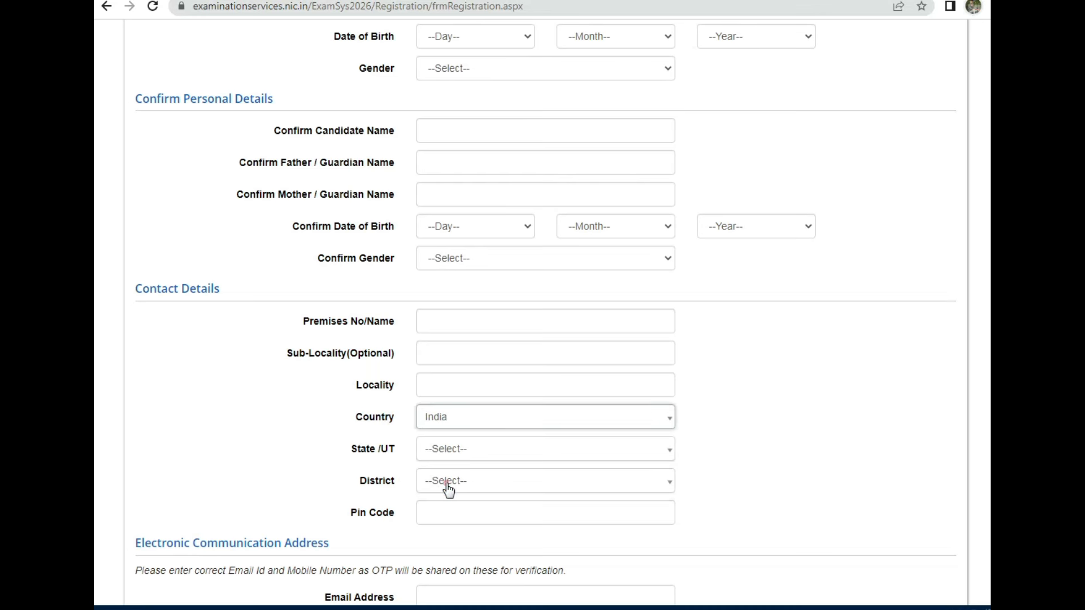
pyautogui.click(458, 450)
pyautogui.write('mad')
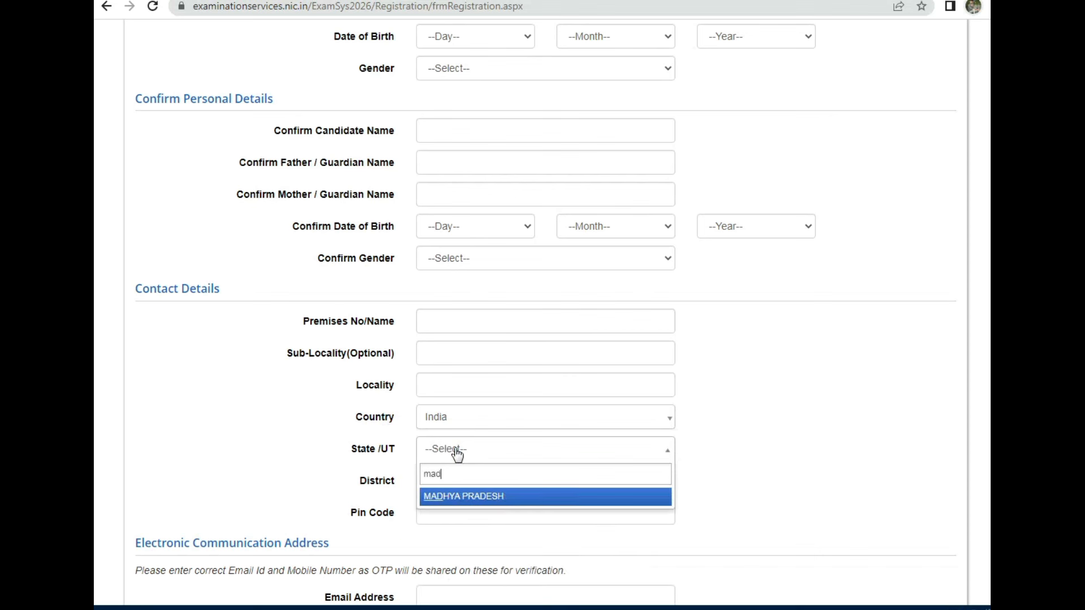
pyautogui.press('Return')
pyautogui.click(469, 481)
pyautogui.write('se')
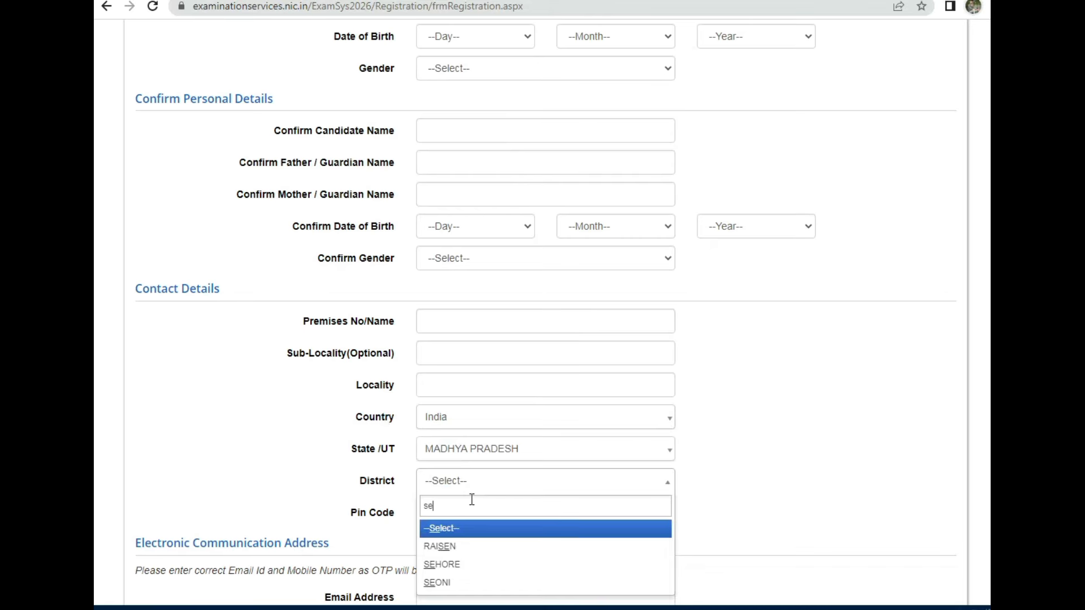
pyautogui.click(469, 566)
pyautogui.click(497, 517)
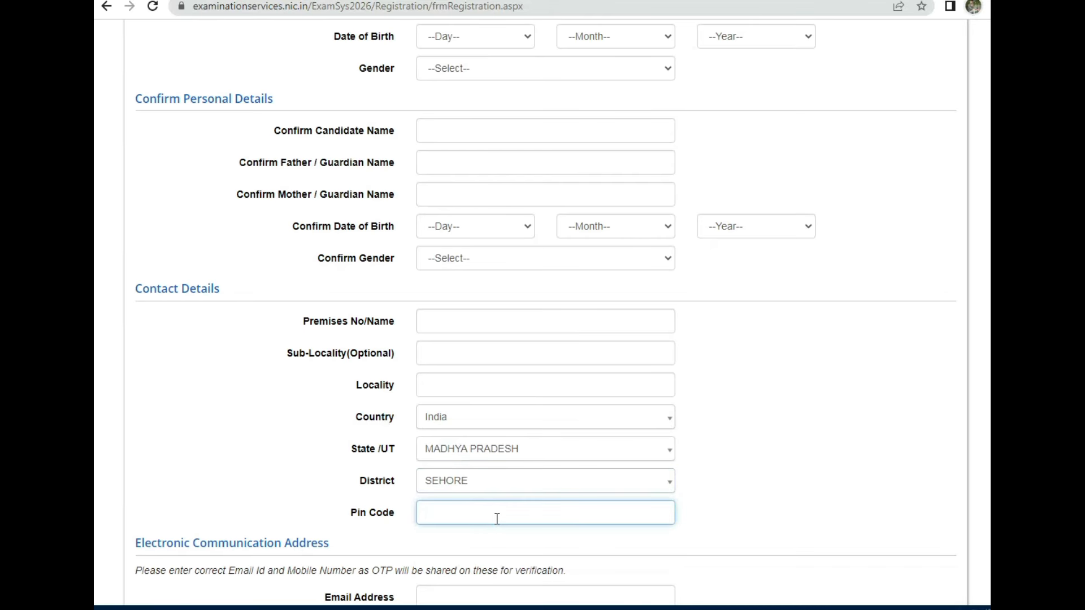
# Step: Review the Email, Mobile and Alternate Contact fields of the Electronic Communication Address section
pyautogui.scroll(-4, 491, 513)
pyautogui.scroll(-1, 339, 387)
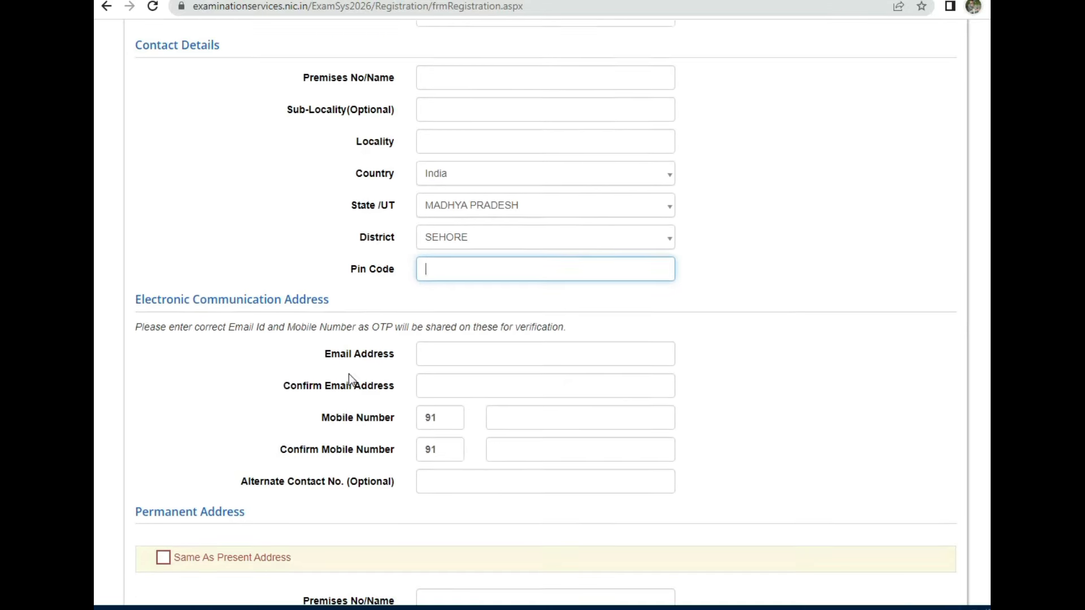
pyautogui.moveTo(141, 257); pyautogui.dragTo(362, 257)
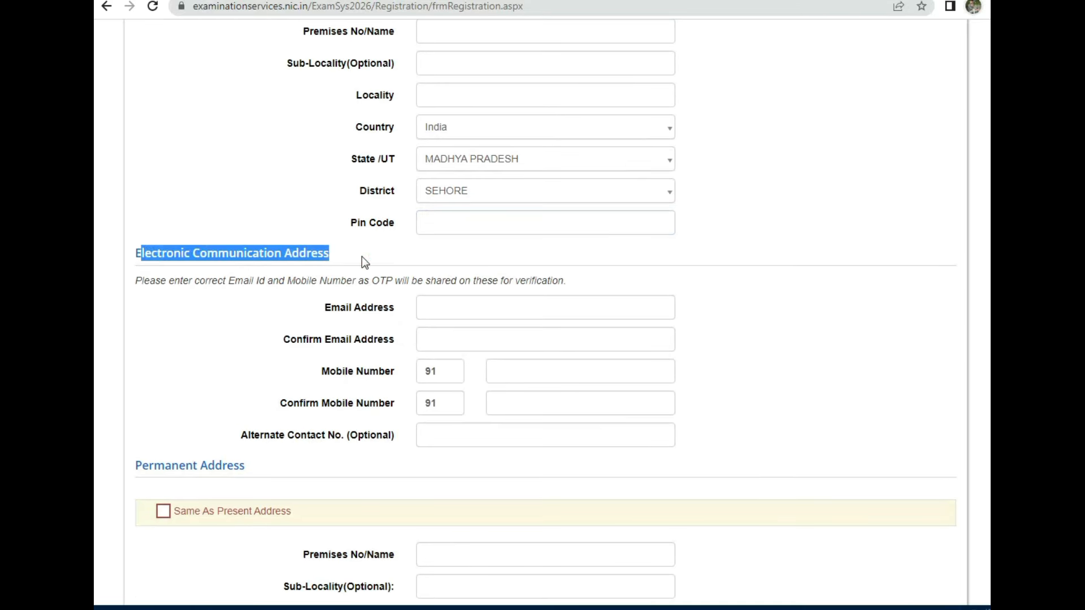
pyautogui.click(362, 256)
pyautogui.moveTo(331, 308); pyautogui.dragTo(389, 309)
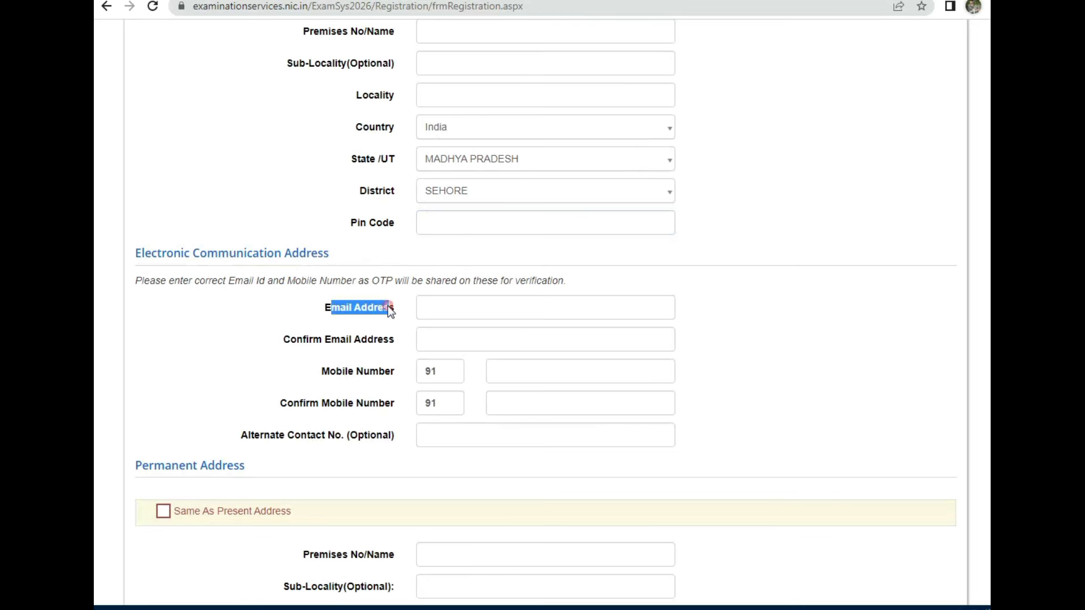
pyautogui.moveTo(287, 341); pyautogui.dragTo(393, 340)
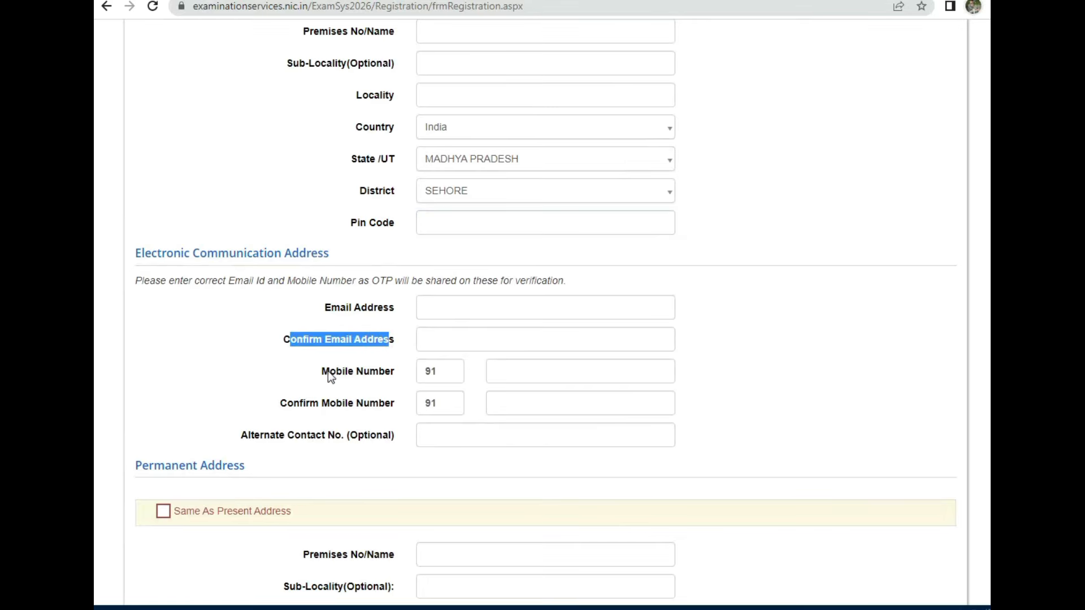
pyautogui.moveTo(330, 371); pyautogui.dragTo(397, 375)
pyautogui.moveTo(280, 403); pyautogui.dragTo(385, 405)
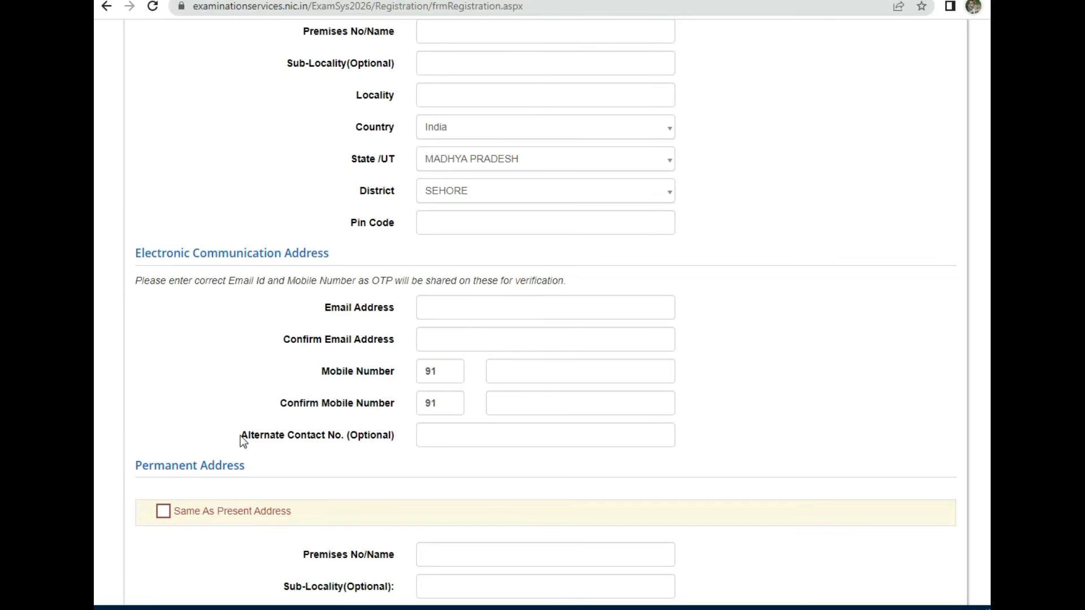
pyautogui.moveTo(240, 436); pyautogui.dragTo(384, 436)
# Step: Review the Password and Confirm Password fields further down the form
pyautogui.scroll(-4, 461, 515)
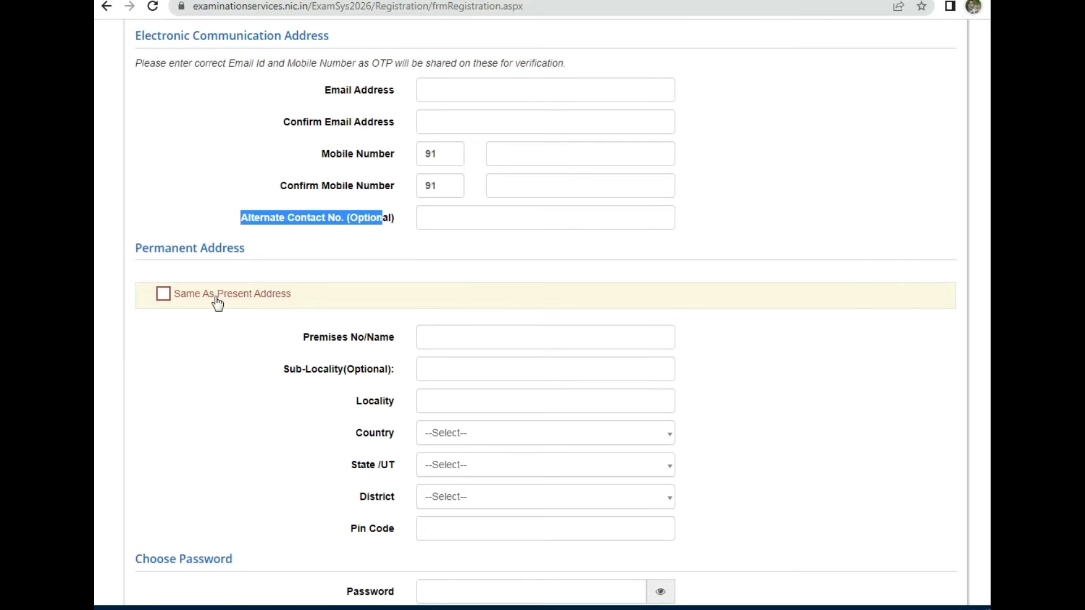
pyautogui.scroll(-4, 458, 467)
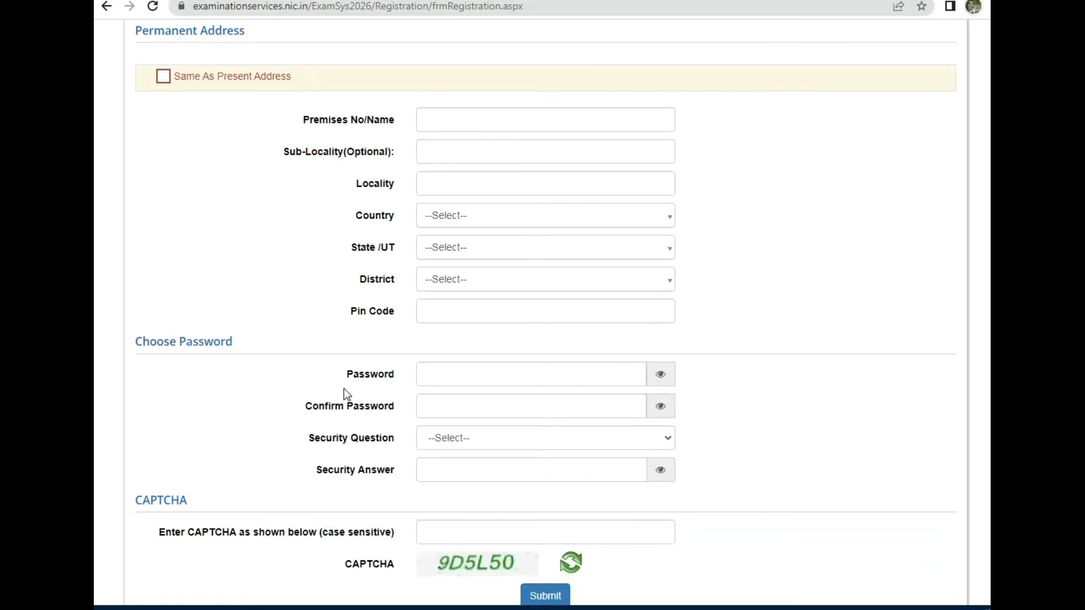
pyautogui.moveTo(161, 344); pyautogui.dragTo(235, 346)
pyautogui.scroll(-2, 233, 344)
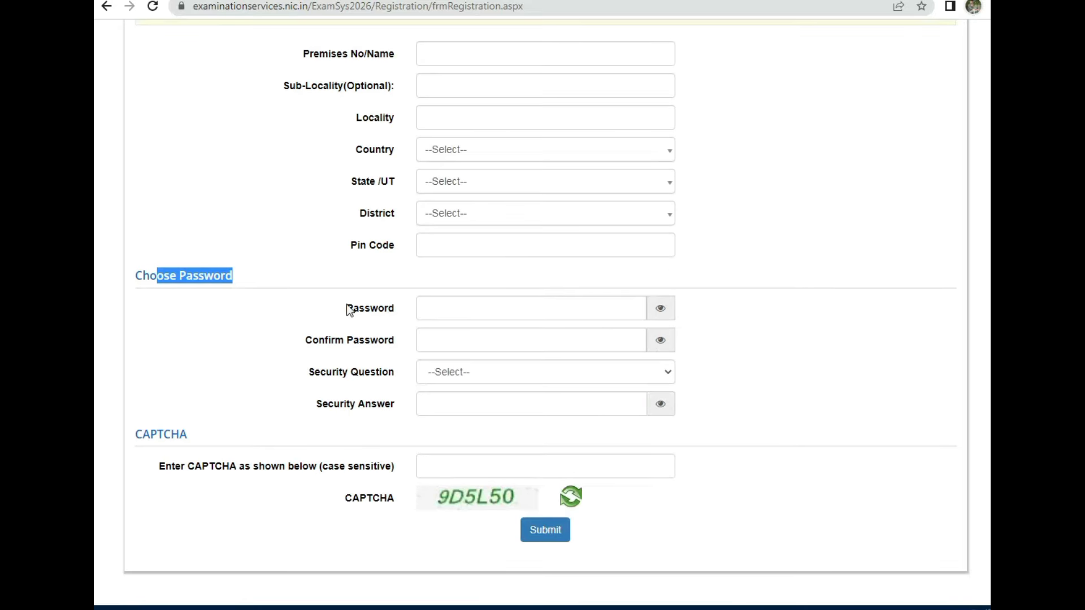
pyautogui.moveTo(346, 308); pyautogui.dragTo(395, 310)
pyautogui.moveTo(318, 340); pyautogui.dragTo(391, 342)
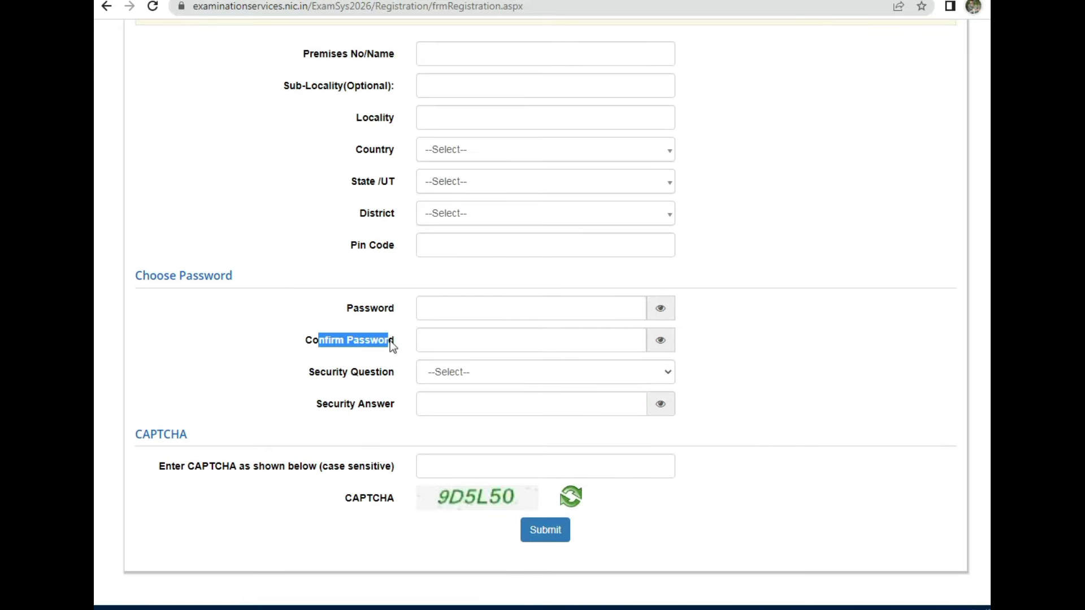
# Step: Choose 'What is your favourite colour ?' as the security question and type the security answer
pyautogui.click(475, 370)
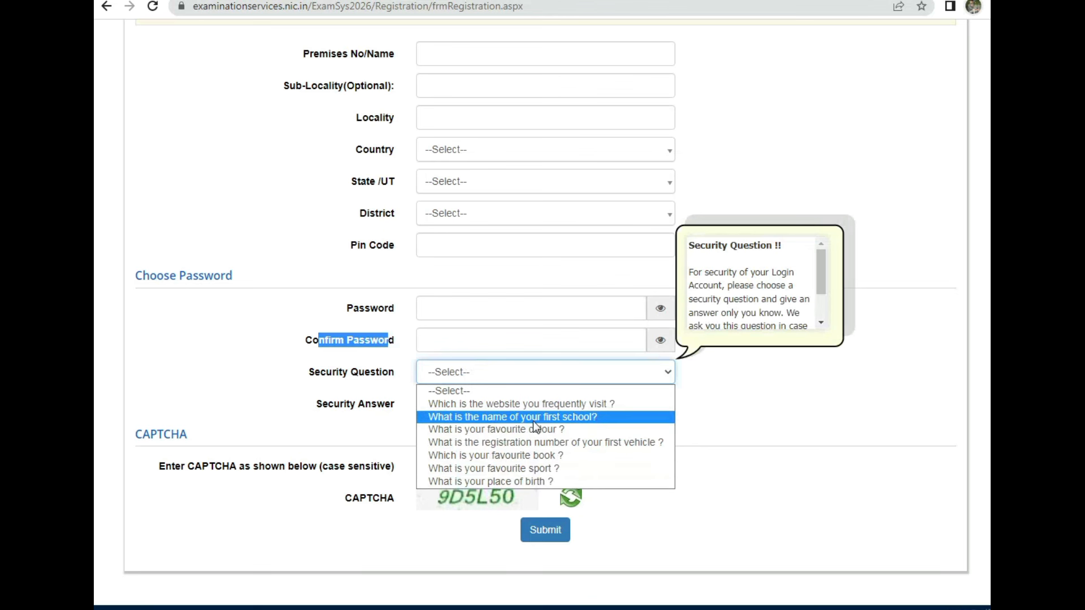
pyautogui.click(492, 431)
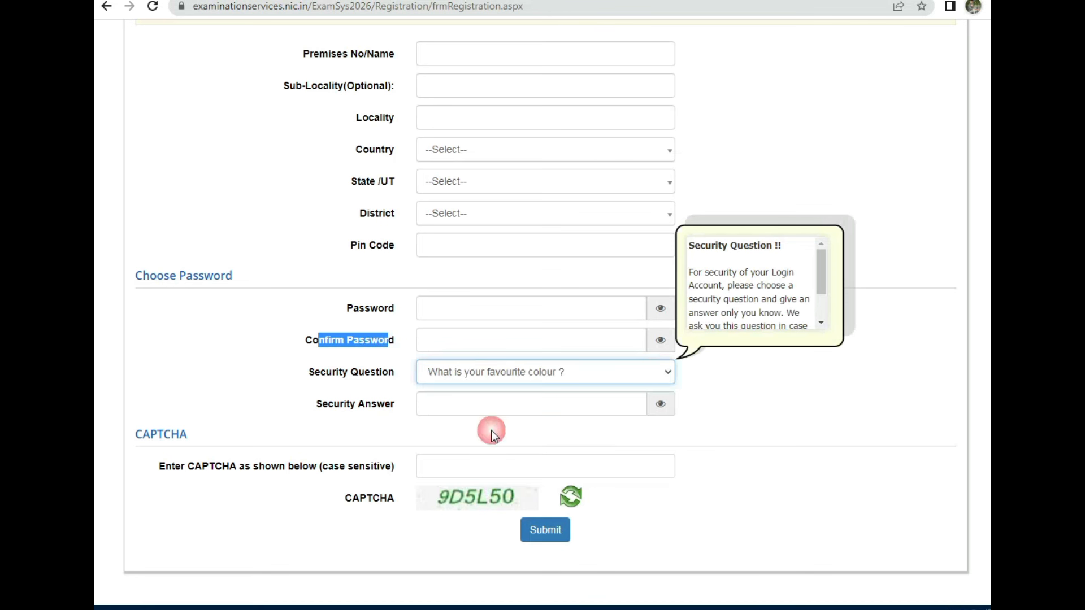
pyautogui.click(478, 404)
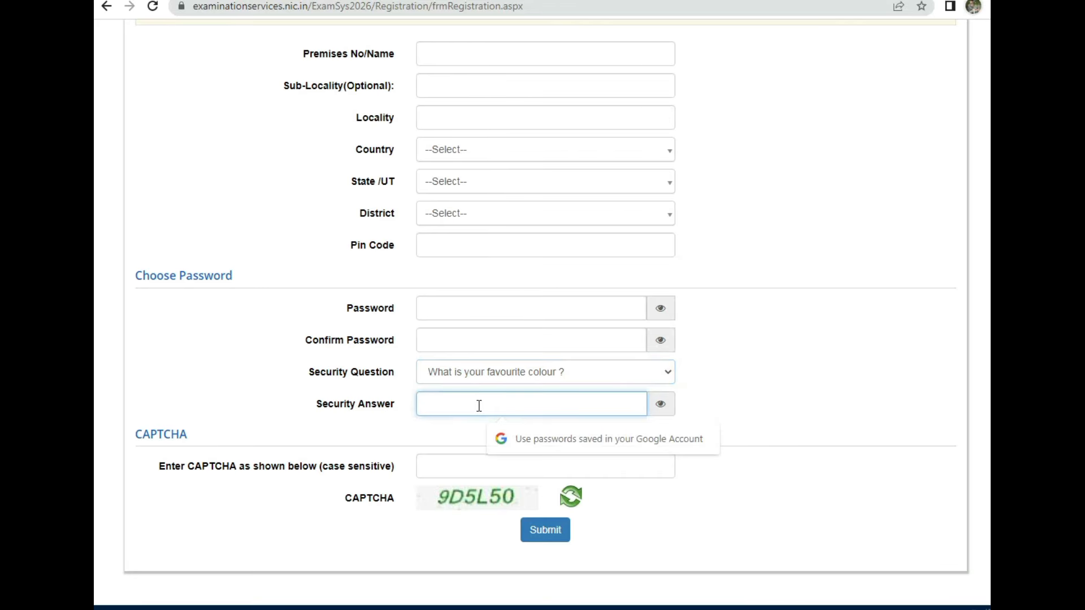
pyautogui.write('re')
pyautogui.click(805, 422)
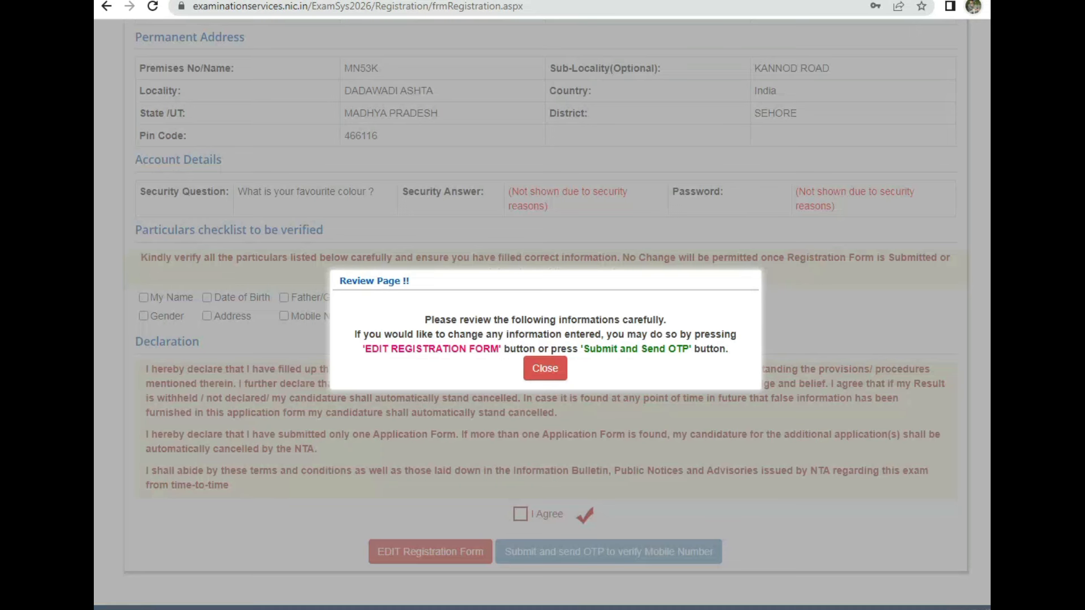
# Step: Dismiss the Review Page notice and tick every particular, My Name through Email ID, as verified
pyautogui.moveTo(346, 280); pyautogui.dragTo(394, 282)
pyautogui.click(545, 368)
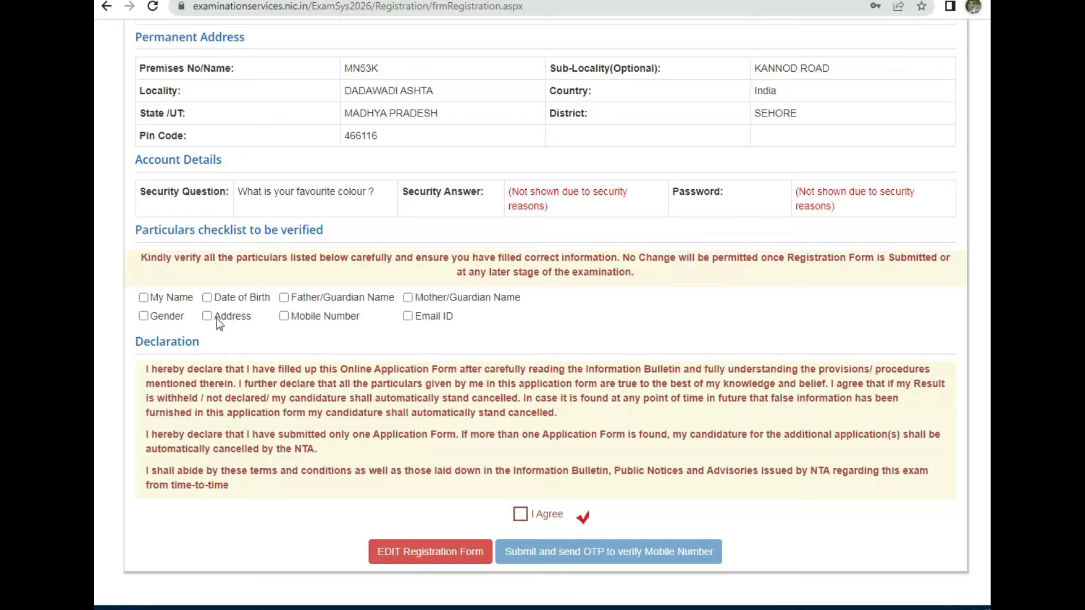
pyautogui.click(144, 298)
pyautogui.press('Tab')
pyautogui.press('space')
pyautogui.press('Tab')
pyautogui.press('space')
pyautogui.press('Tab')
pyautogui.press('space')
pyautogui.press('Tab')
pyautogui.press('space')
pyautogui.press('Tab')
pyautogui.press('space')
pyautogui.press('Tab')
pyautogui.press('space')
pyautogui.press('Tab')
pyautogui.press('space')
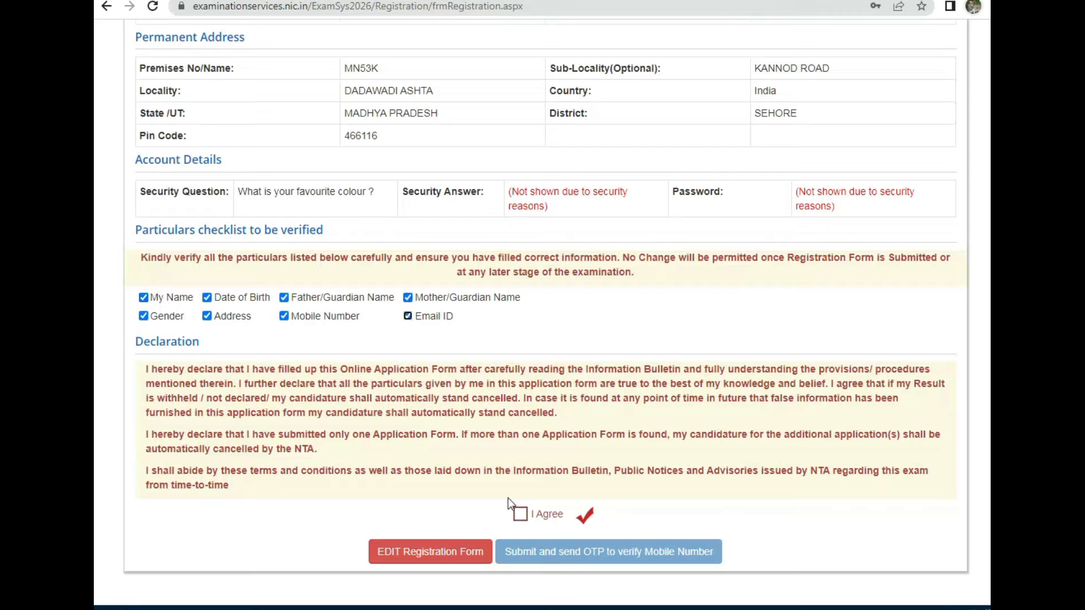
# Step: Accept the declaration and submit the registration to receive the mobile OTP
pyautogui.click(520, 513)
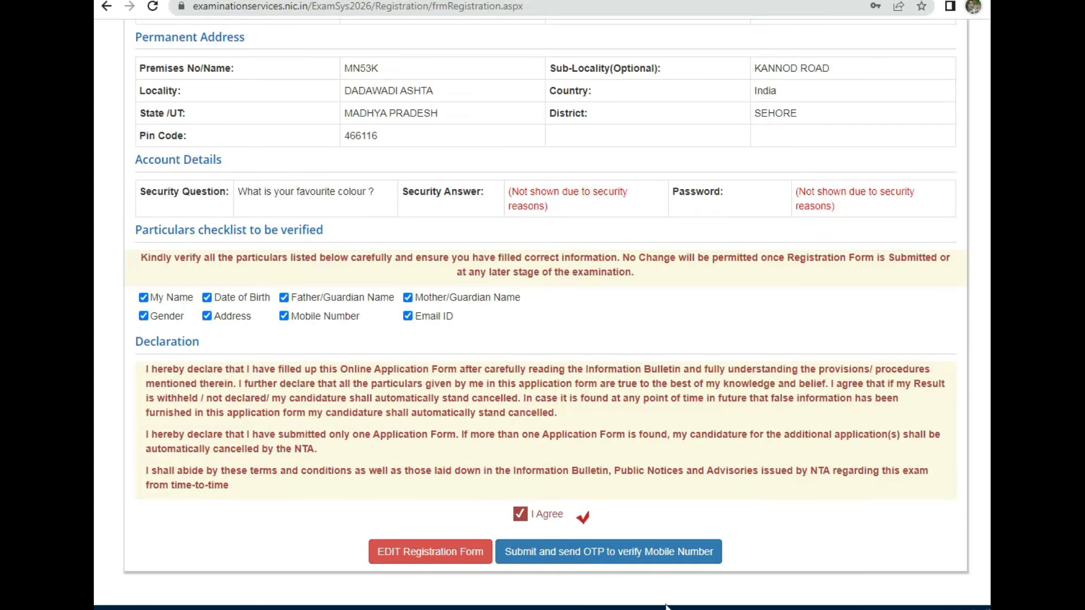
pyautogui.click(608, 551)
pyautogui.moveTo(432, 323); pyautogui.dragTo(647, 326)
pyautogui.click(529, 357)
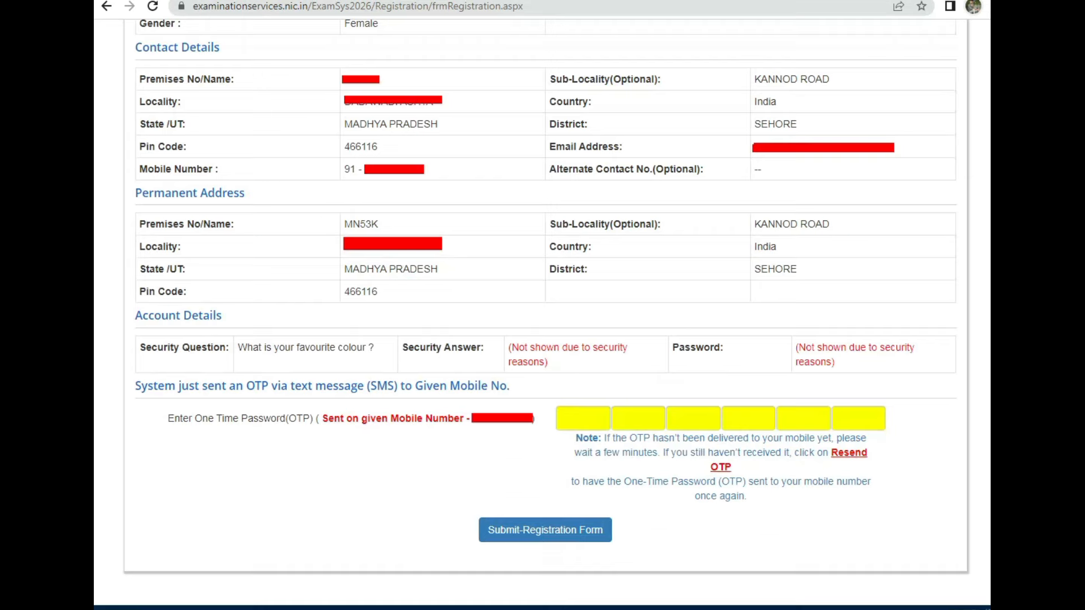
pyautogui.moveTo(194, 441); pyautogui.dragTo(321, 445)
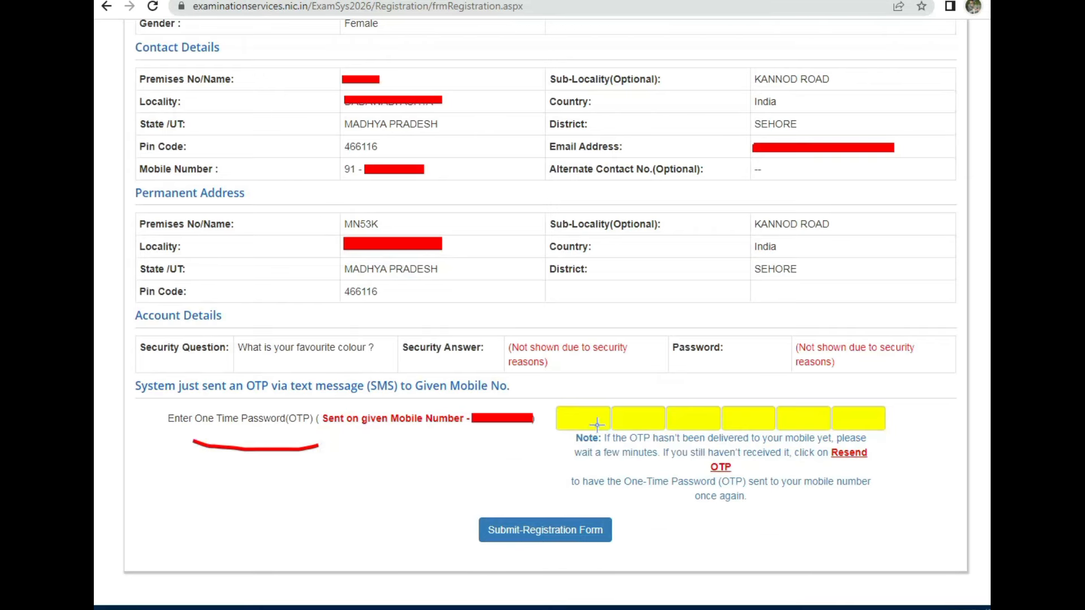
pyautogui.moveTo(540, 408)
pyautogui.mouseDown()
pyautogui.moveTo(797, 362)
pyautogui.moveTo(791, 449)
pyautogui.moveTo(542, 427)
pyautogui.moveTo(568, 406)
pyautogui.mouseUp()
pyautogui.moveTo(677, 404); pyautogui.dragTo(743, 373)
pyautogui.moveTo(476, 525)
pyautogui.mouseDown()
pyautogui.moveTo(533, 501)
pyautogui.moveTo(563, 561)
pyautogui.moveTo(508, 515)
pyautogui.mouseUp()
pyautogui.moveTo(514, 462)
pyautogui.mouseDown()
pyautogui.moveTo(526, 520)
pyautogui.moveTo(541, 489)
pyautogui.mouseUp()
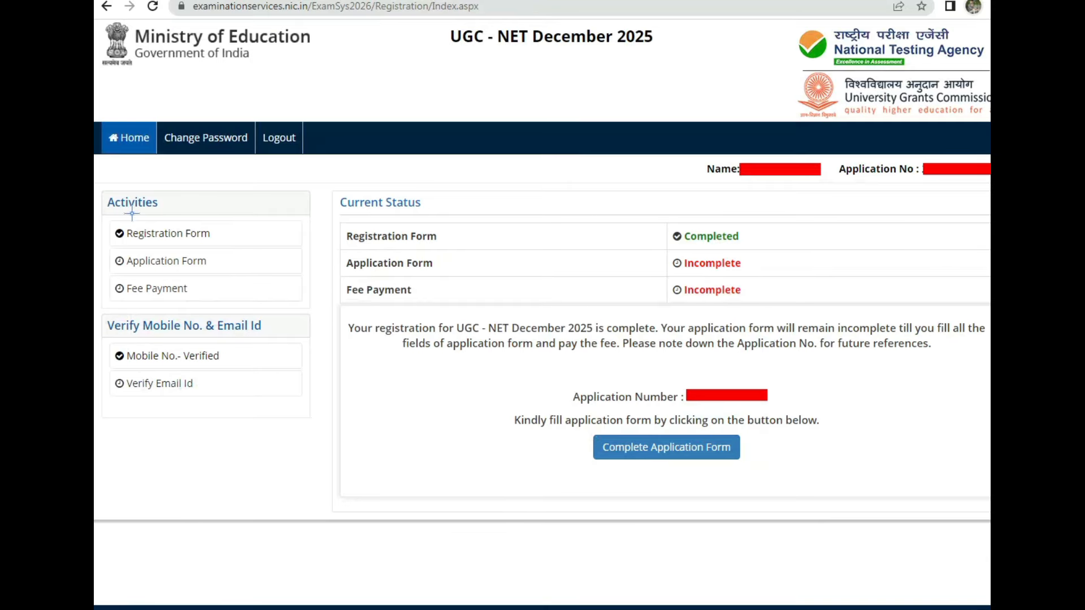
# Step: Highlight details on the registration confirmation and Application Form Steps pages
pyautogui.moveTo(186, 230); pyautogui.dragTo(220, 218)
pyautogui.moveTo(139, 272)
pyautogui.mouseDown()
pyautogui.moveTo(196, 269)
pyautogui.moveTo(224, 247)
pyautogui.mouseUp()
pyautogui.moveTo(129, 300); pyautogui.dragTo(258, 278)
pyautogui.moveTo(621, 446)
pyautogui.mouseDown()
pyautogui.moveTo(627, 417)
pyautogui.moveTo(594, 464)
pyautogui.moveTo(709, 421)
pyautogui.mouseUp()
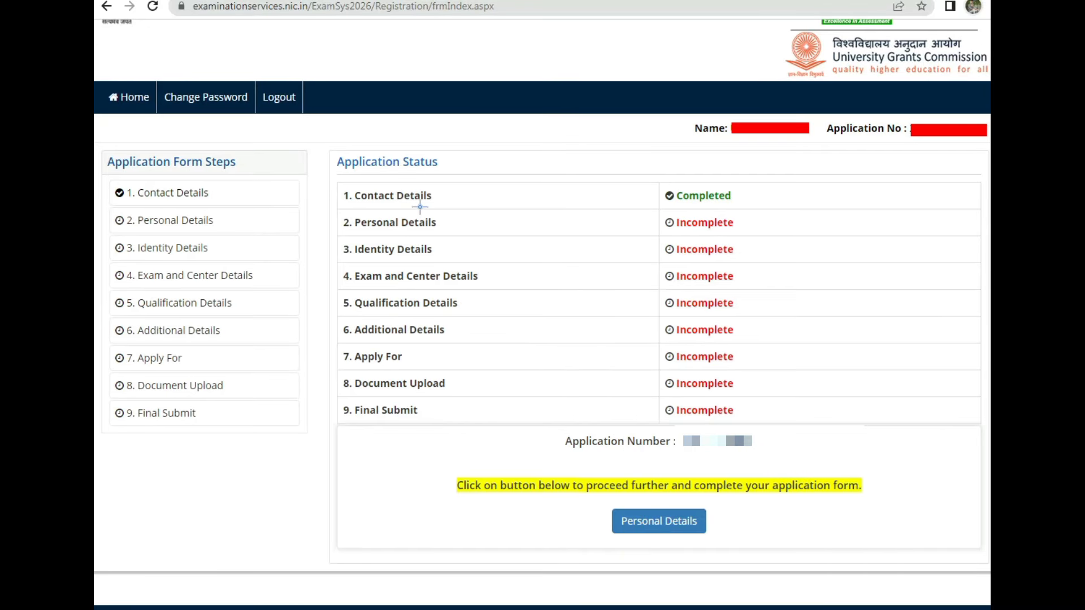
pyautogui.moveTo(373, 211); pyautogui.dragTo(427, 208)
pyautogui.moveTo(349, 232); pyautogui.dragTo(434, 232)
pyautogui.moveTo(353, 263)
pyautogui.mouseDown()
pyautogui.moveTo(403, 260)
pyautogui.moveTo(396, 317)
pyautogui.moveTo(427, 317)
pyautogui.mouseUp()
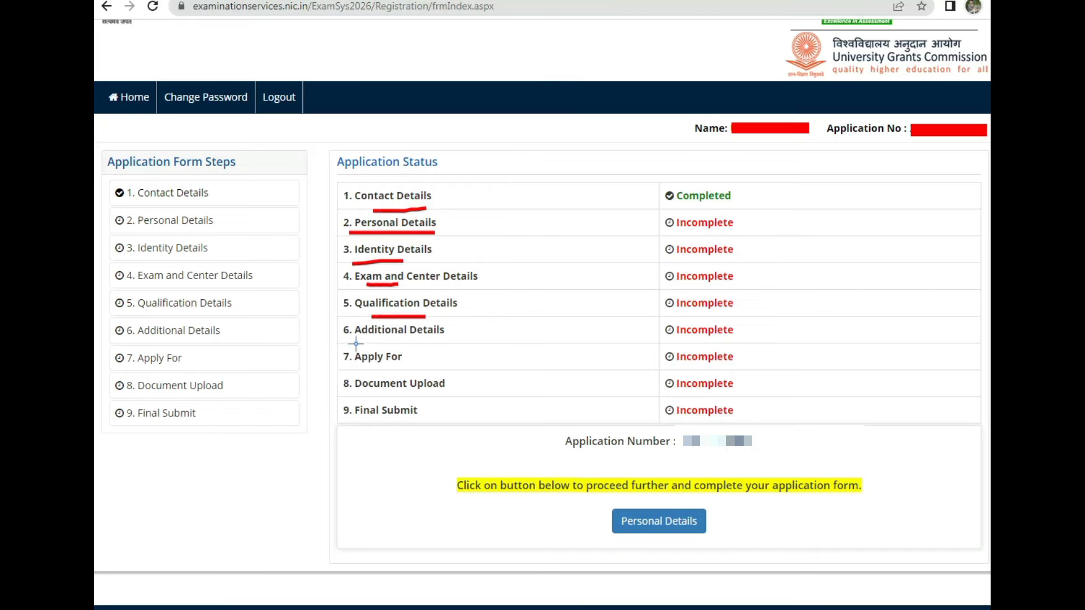
pyautogui.moveTo(356, 344); pyautogui.dragTo(419, 344)
pyautogui.moveTo(357, 369)
pyautogui.mouseDown()
pyautogui.moveTo(402, 369)
pyautogui.moveTo(417, 413)
pyautogui.mouseUp()
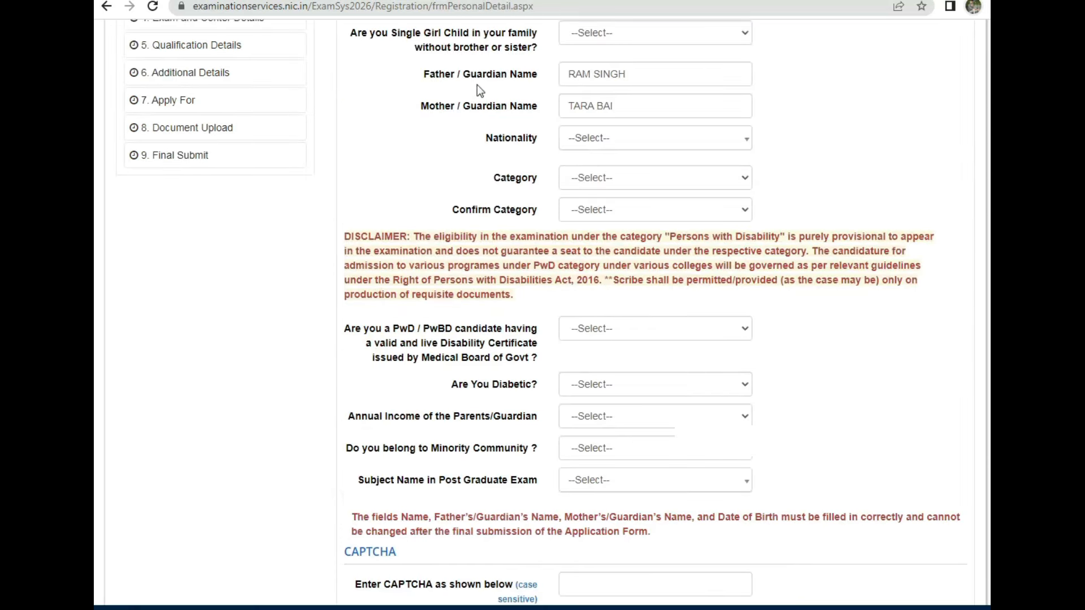
# Step: Answer No to the Single Girl Child question
pyautogui.click(635, 33)
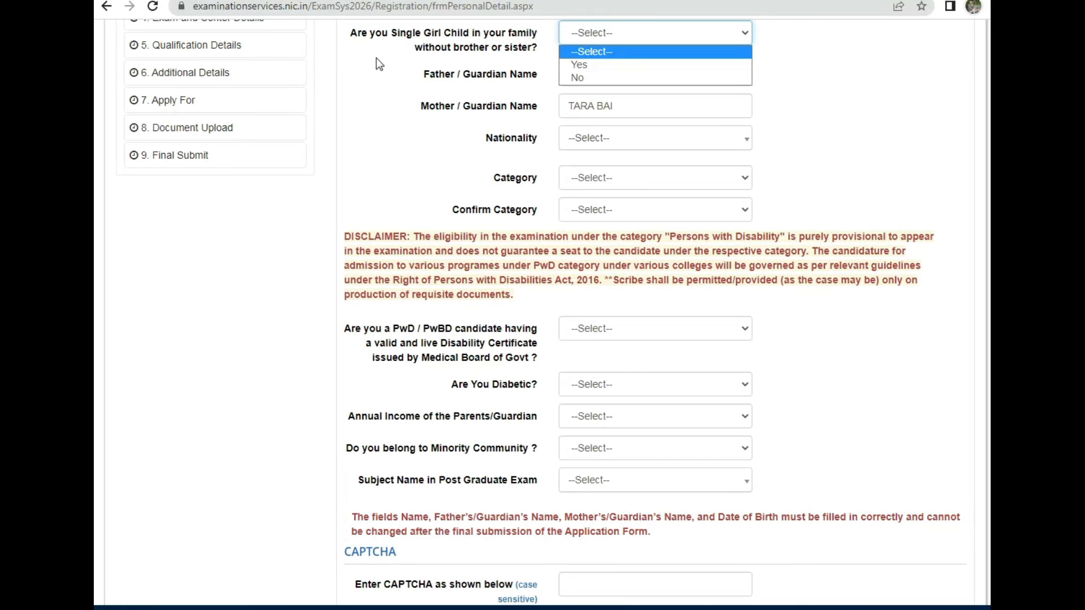
pyautogui.moveTo(352, 35); pyautogui.dragTo(537, 58)
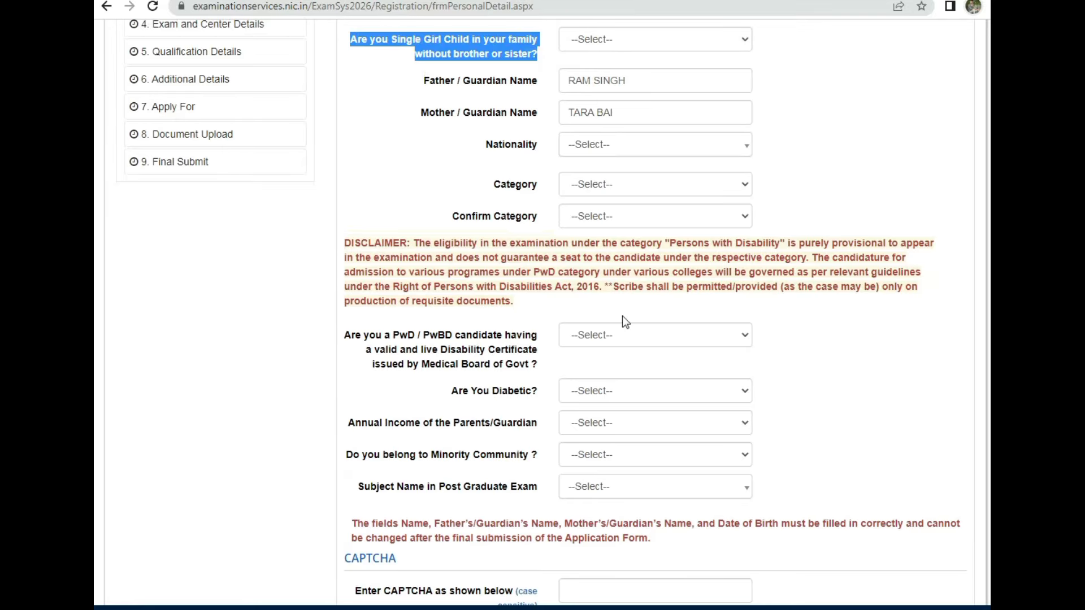
pyautogui.click(607, 36)
pyautogui.click(603, 83)
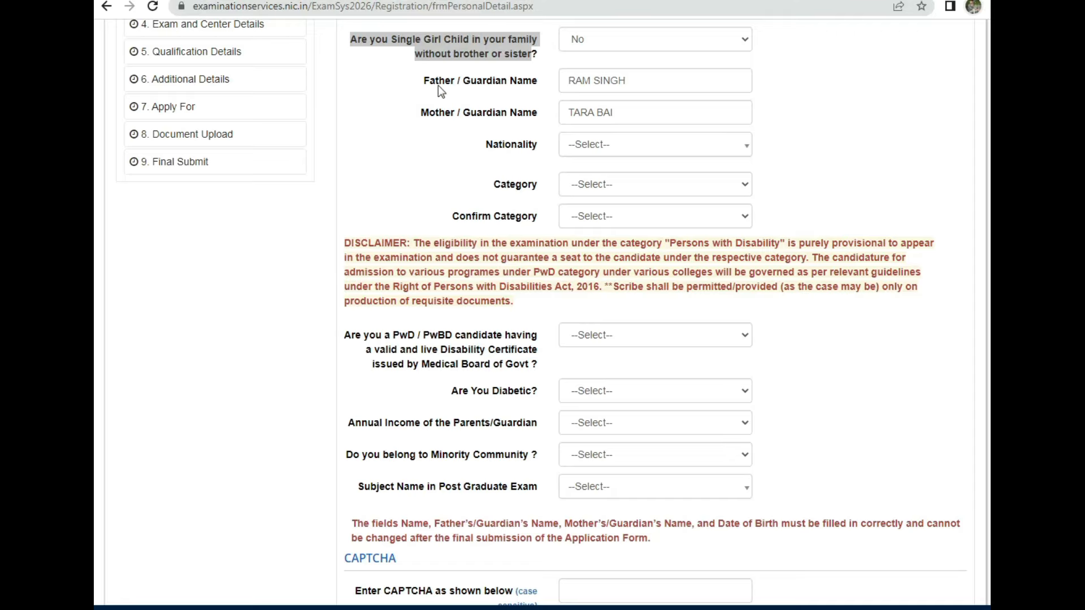
pyautogui.moveTo(424, 82); pyautogui.dragTo(511, 86)
pyautogui.moveTo(423, 113); pyautogui.dragTo(489, 114)
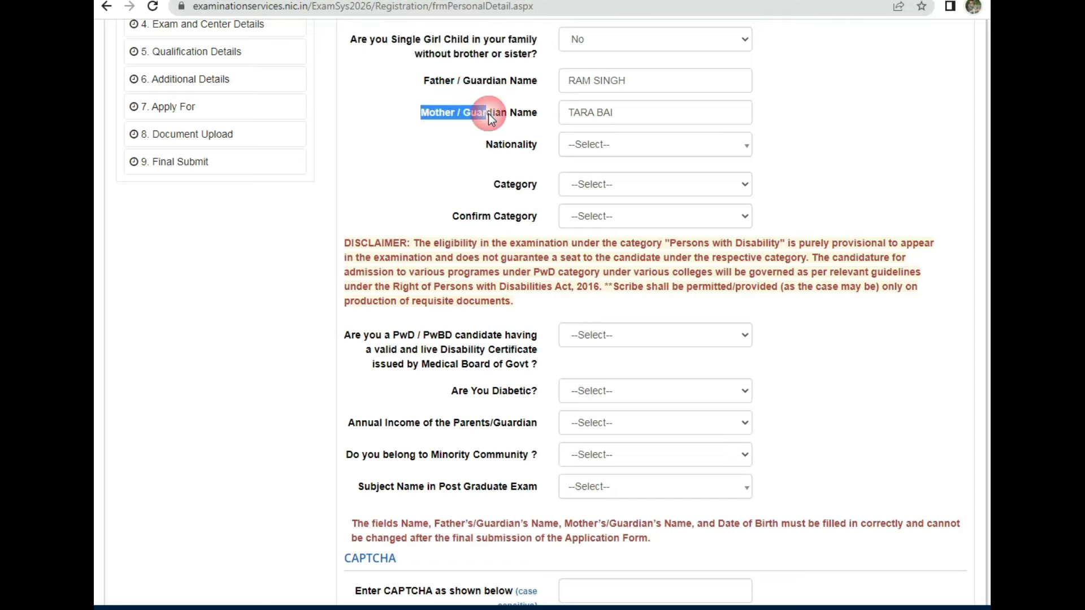
pyautogui.doubleClick(511, 145)
# Step: Set nationality to Indian and both Category fields to OBC- NCL (Central List)
pyautogui.click(655, 145)
pyautogui.click(596, 209)
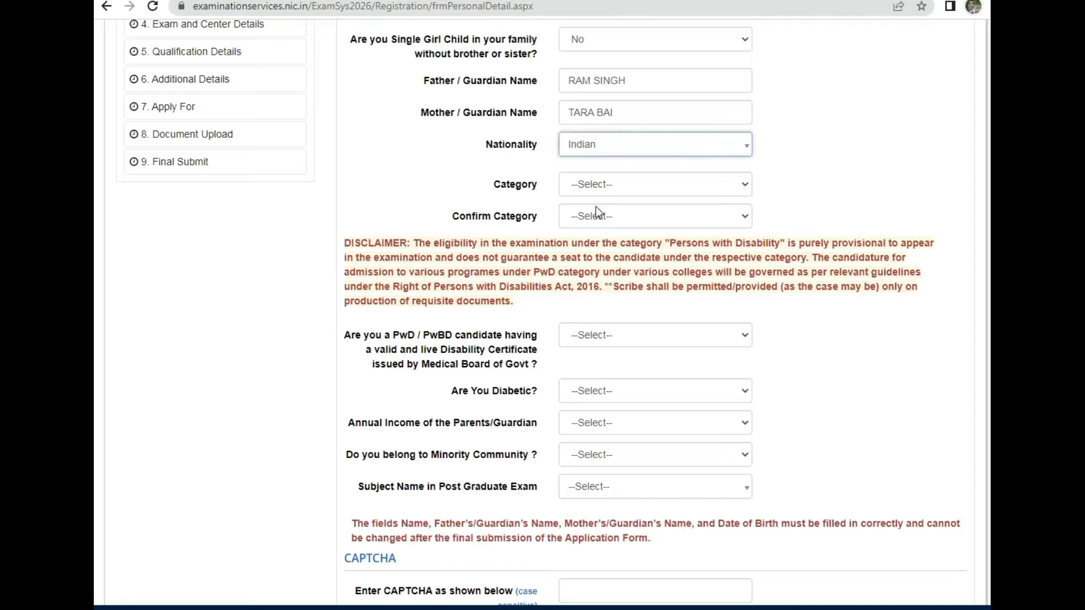
pyautogui.moveTo(499, 185); pyautogui.dragTo(533, 185)
pyautogui.click(647, 184)
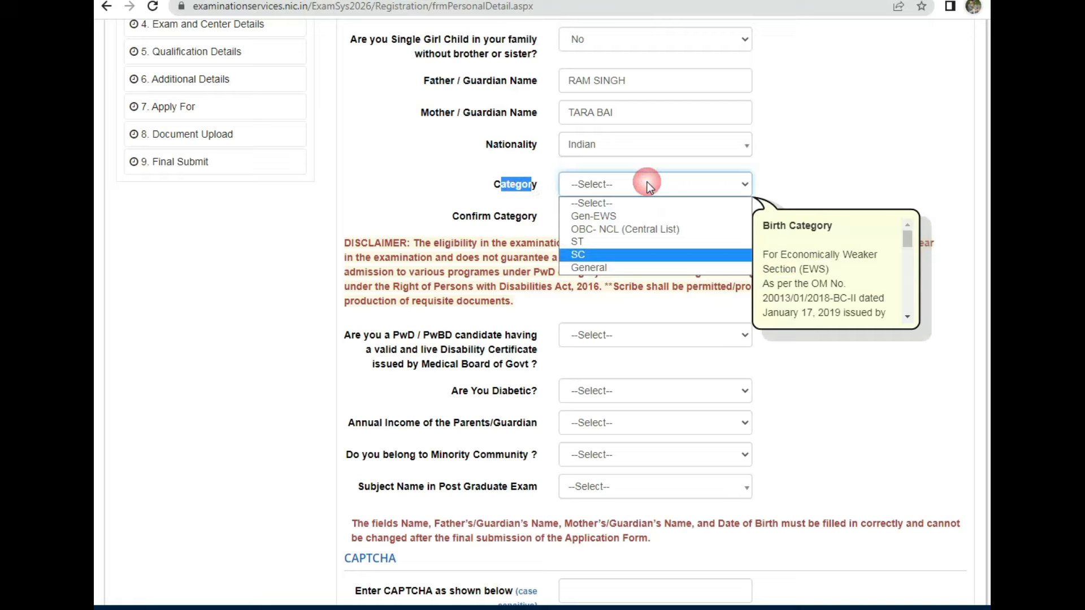
pyautogui.click(609, 229)
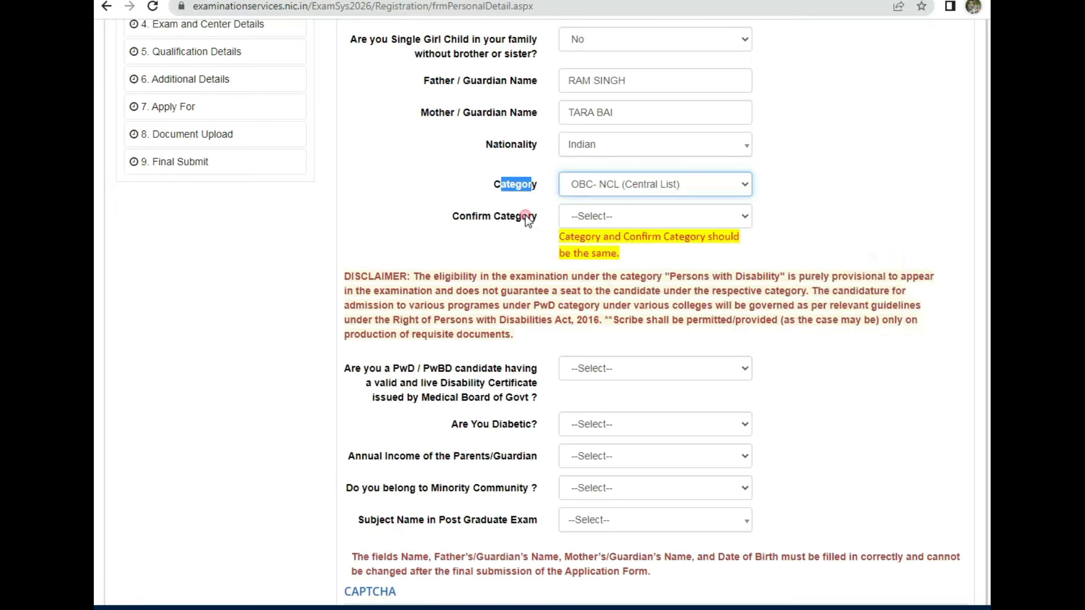
pyautogui.click(620, 215)
pyautogui.click(613, 260)
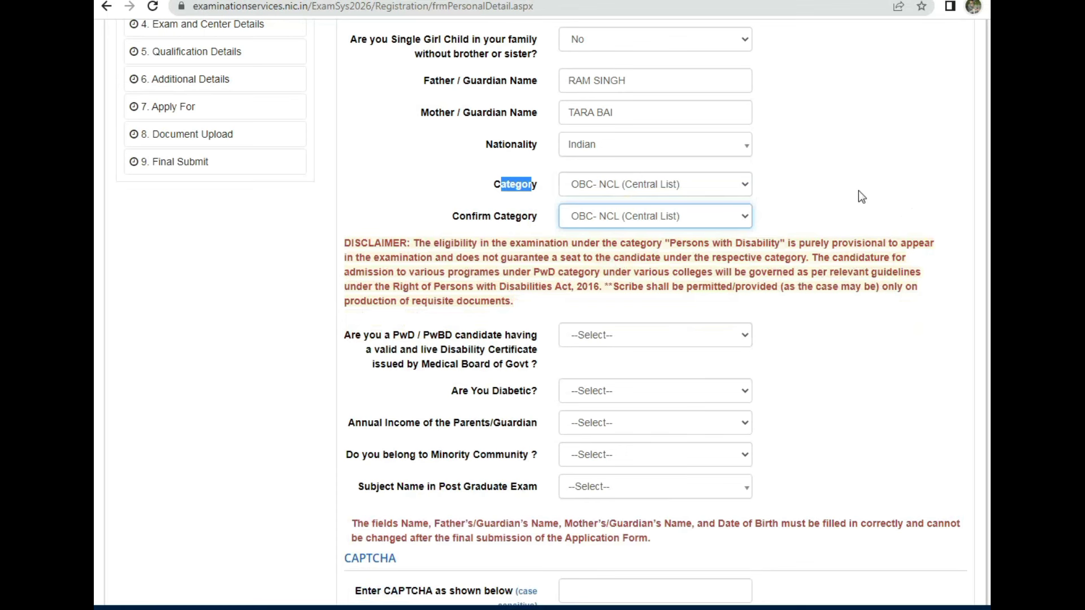
pyautogui.scroll(-3, 376, 192)
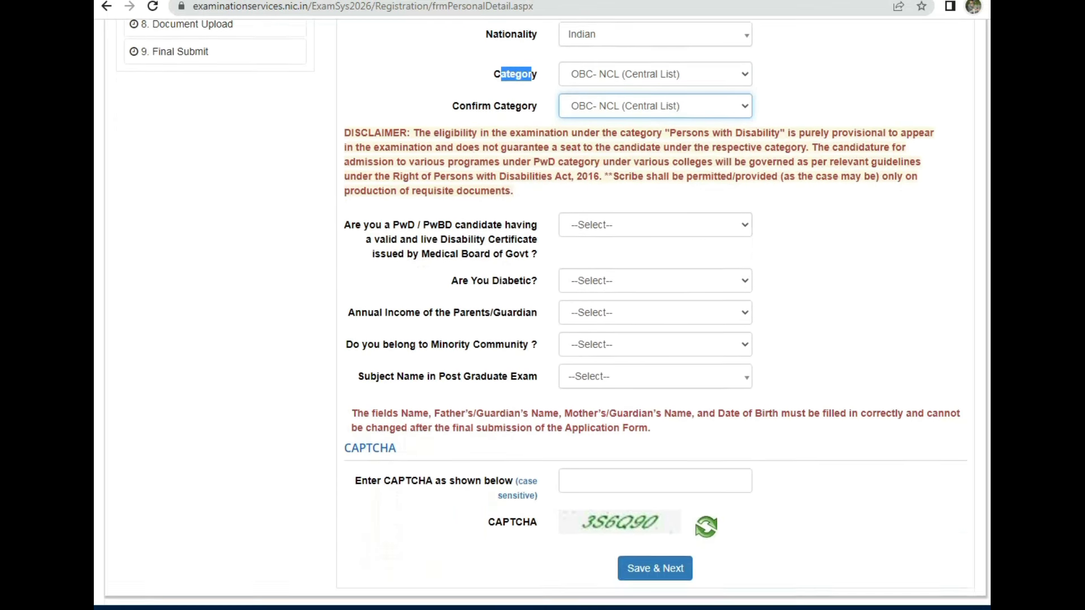
# Step: Answer No to both the PwD and Are You Diabetic questions
pyautogui.moveTo(351, 187); pyautogui.dragTo(563, 199)
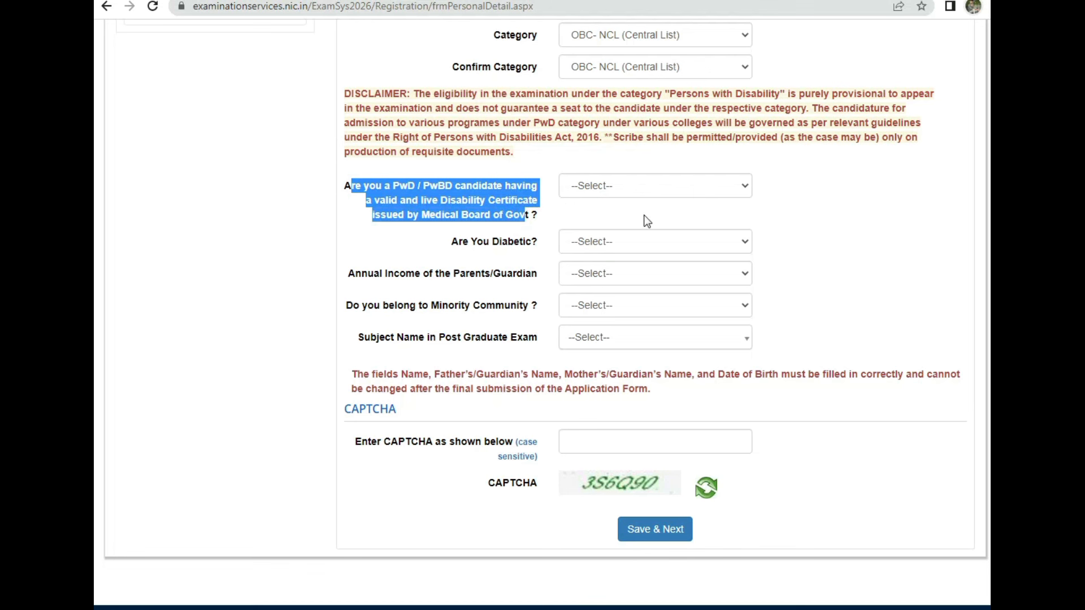
pyautogui.click(658, 188)
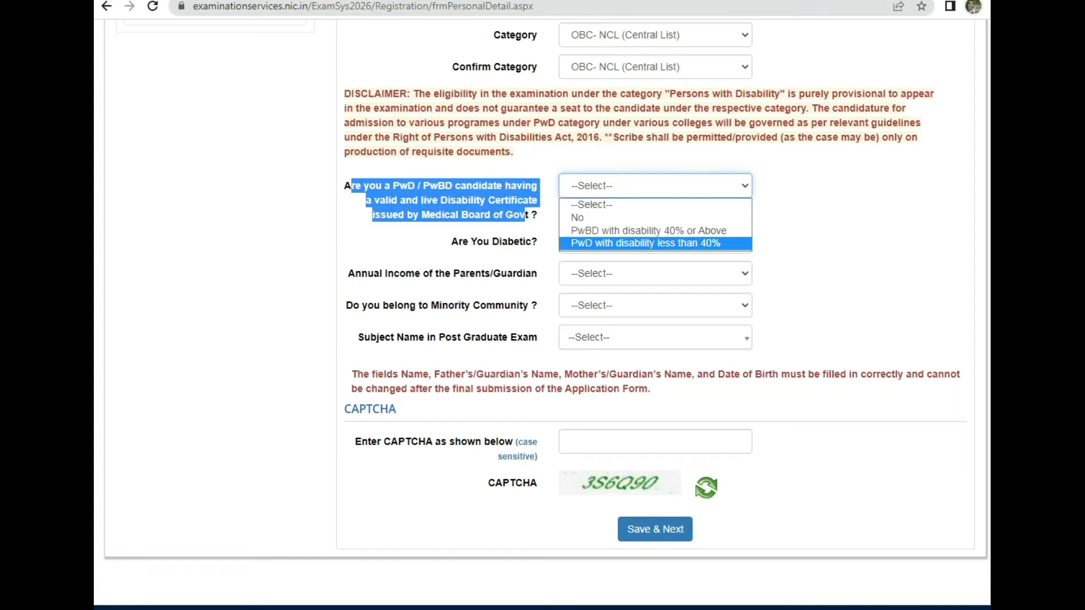
pyautogui.click(590, 185)
pyautogui.click(591, 218)
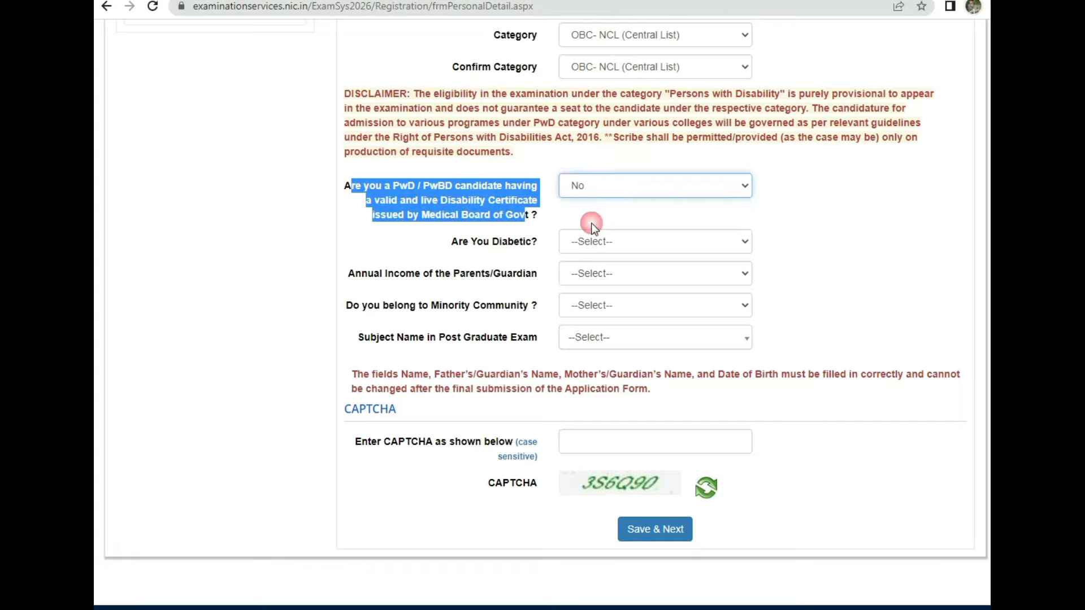
pyautogui.click(443, 242)
pyautogui.moveTo(459, 242); pyautogui.dragTo(507, 241)
pyautogui.click(622, 243)
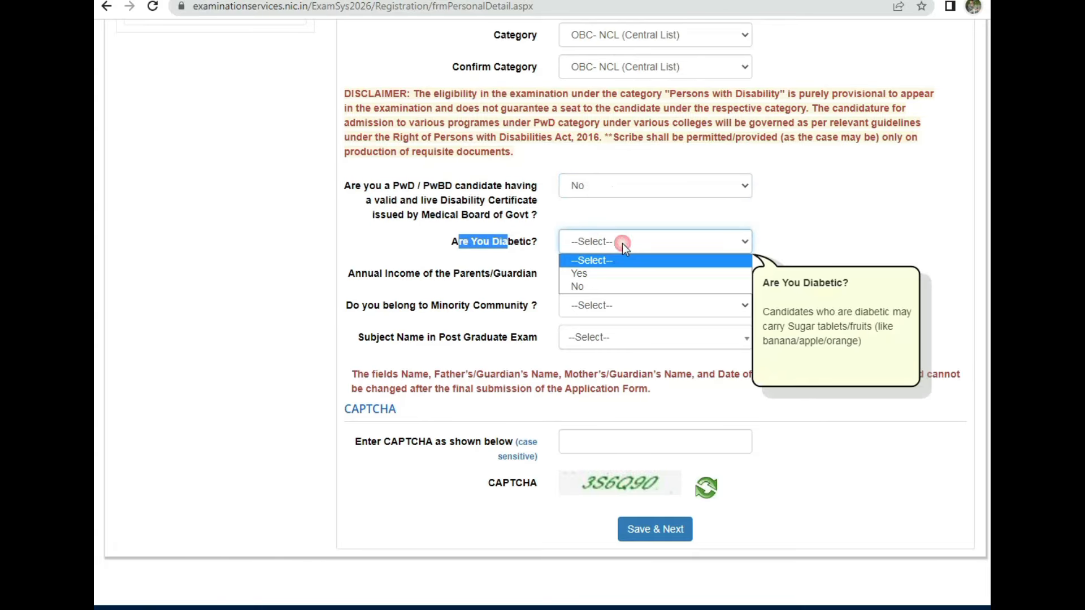
pyautogui.click(601, 287)
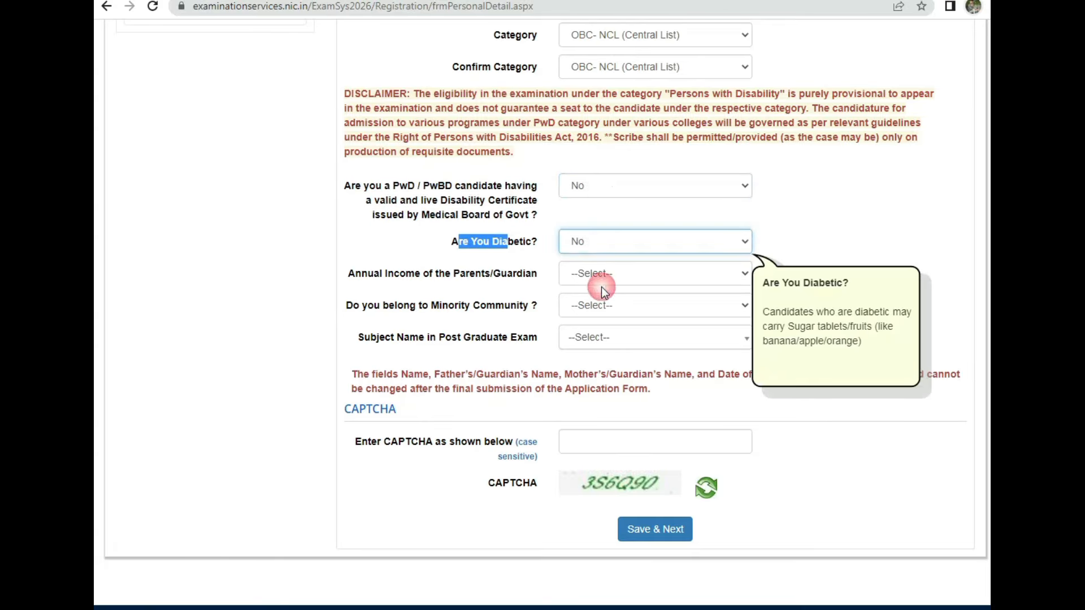
# Step: Set the parents' annual income to UPTO 100000
pyautogui.moveTo(347, 273); pyautogui.dragTo(491, 274)
pyautogui.click(599, 273)
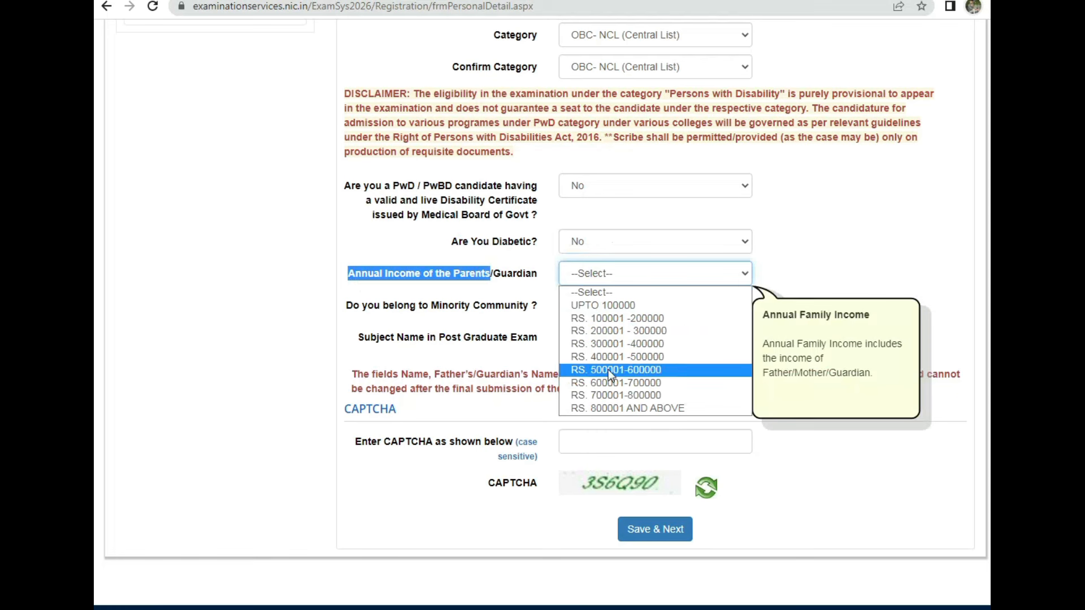
pyautogui.click(622, 273)
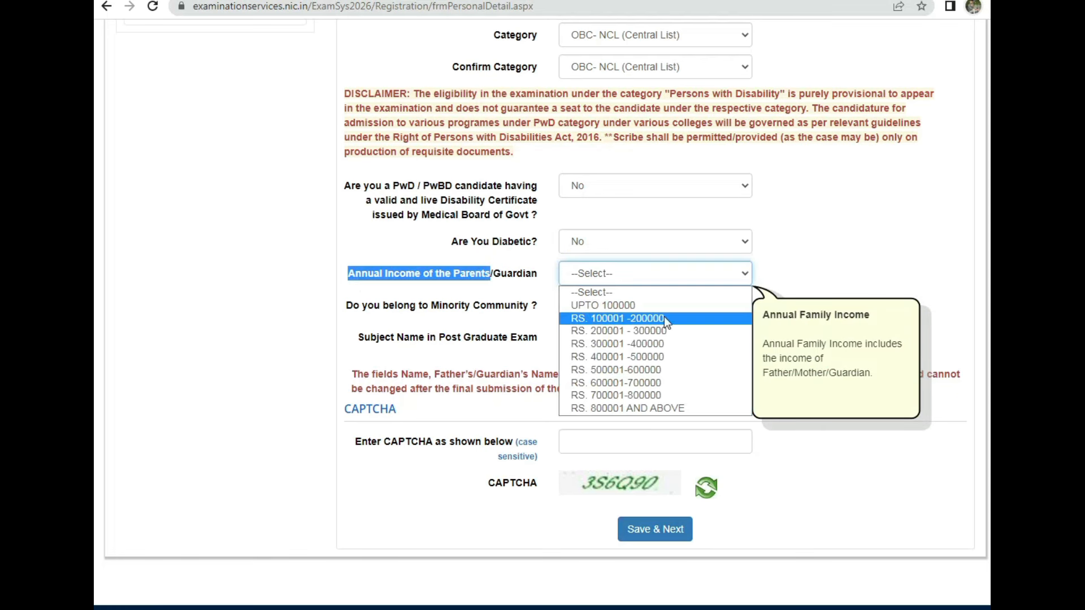
pyautogui.click(625, 305)
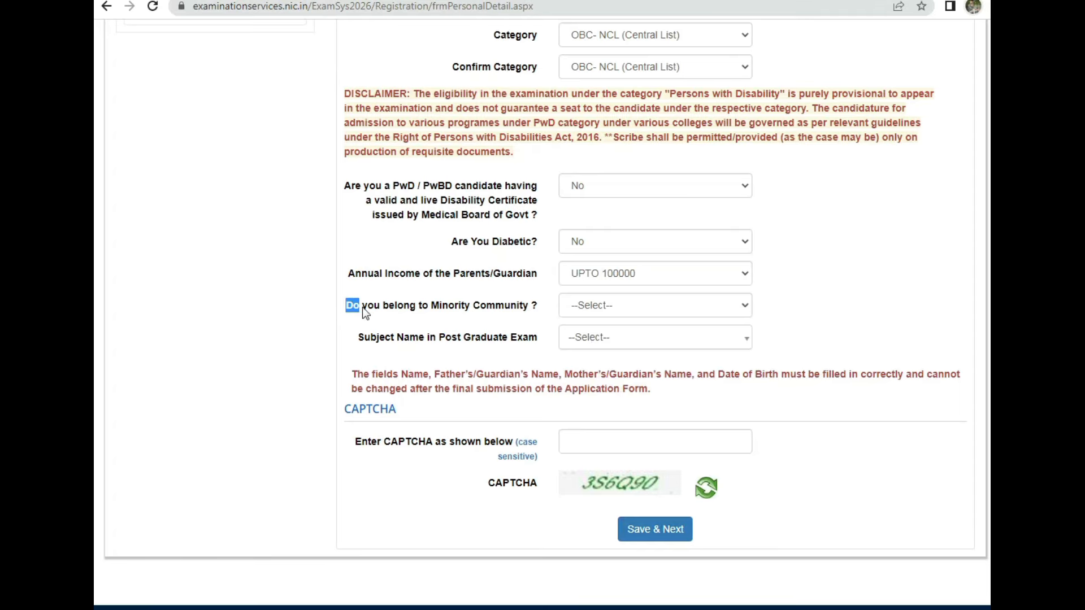
# Step: Answer No to the Minority Community question, undoing an initial Yes
pyautogui.moveTo(425, 310); pyautogui.dragTo(555, 317)
pyautogui.click(650, 313)
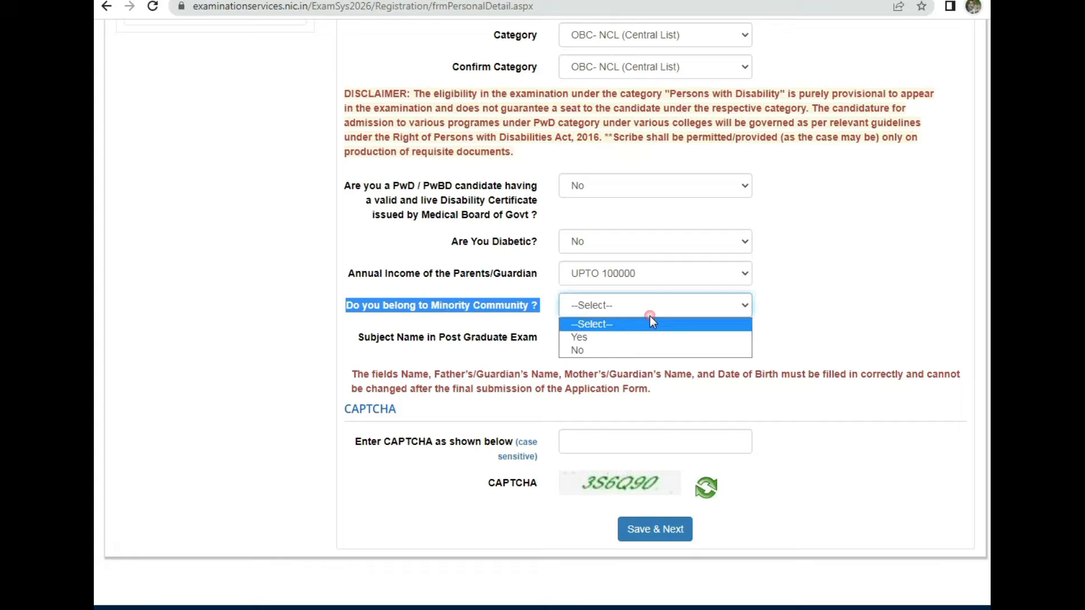
pyautogui.click(608, 341)
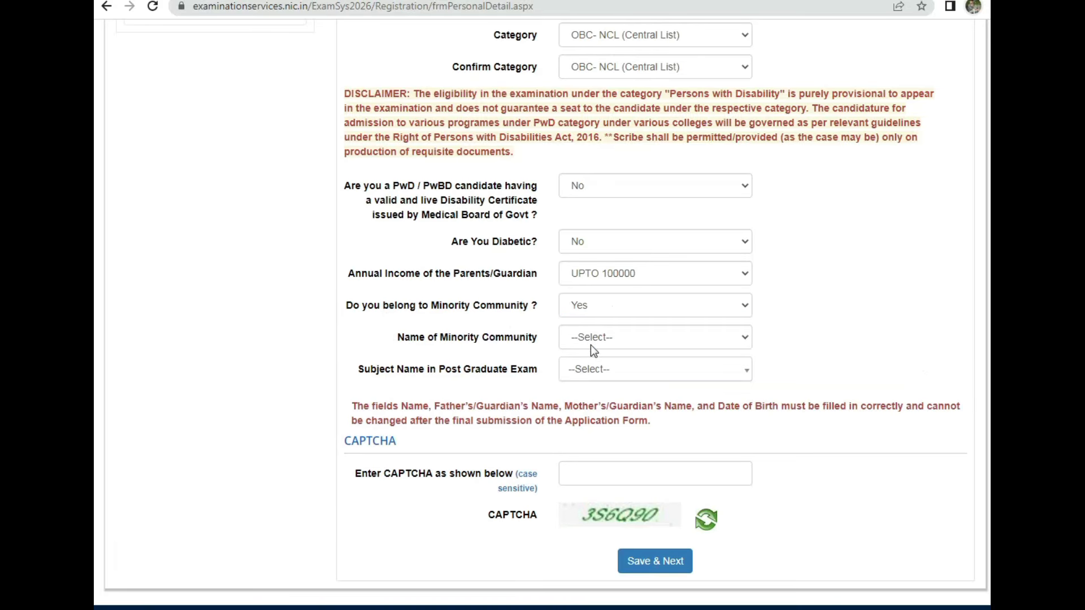
pyautogui.click(592, 338)
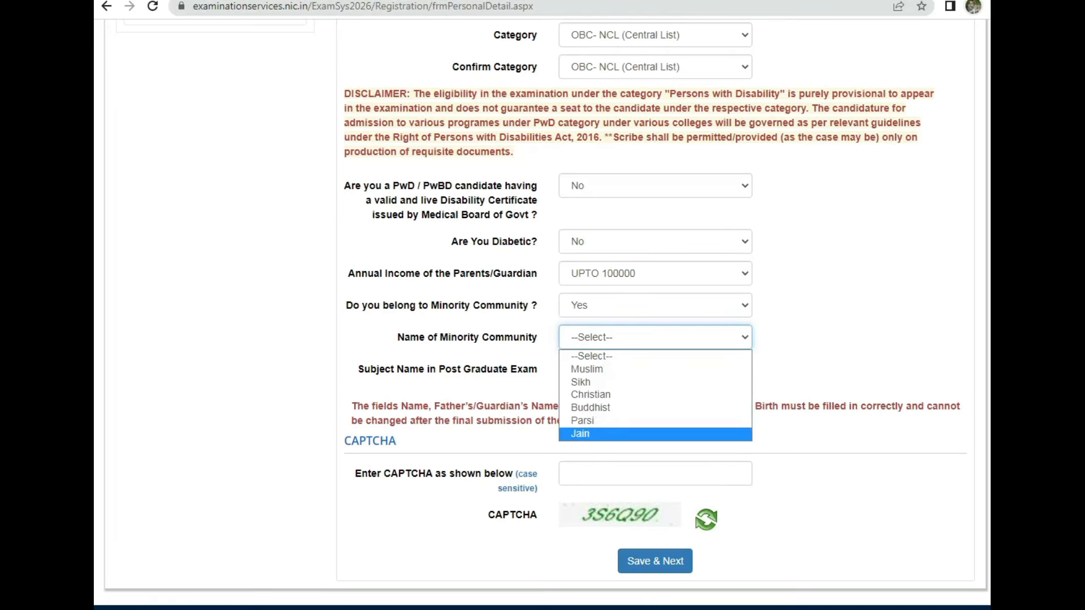
pyautogui.click(802, 447)
pyautogui.click(604, 336)
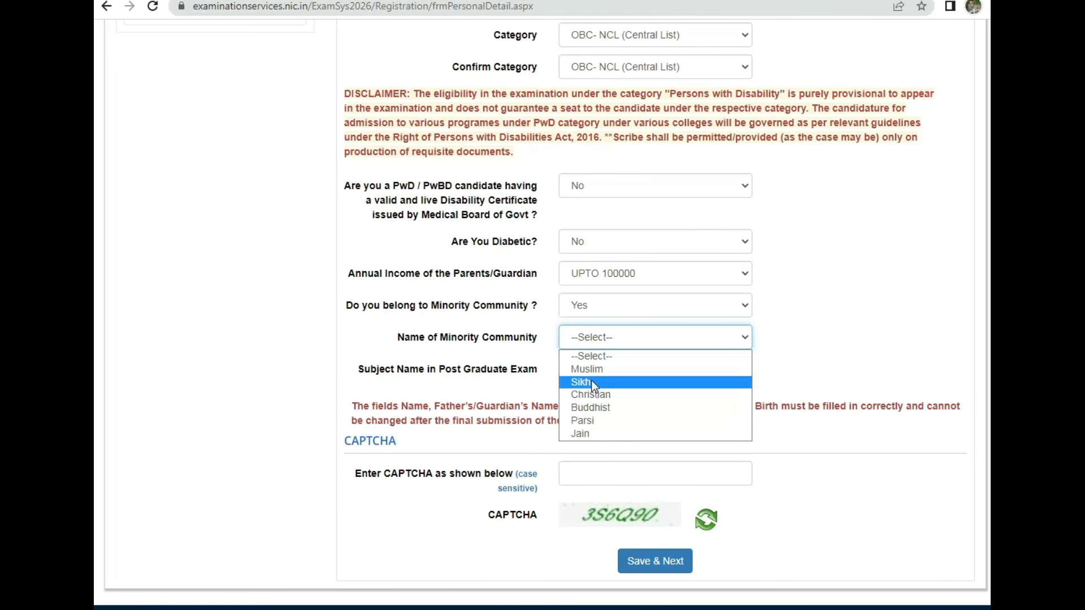
pyautogui.click(595, 310)
pyautogui.click(578, 350)
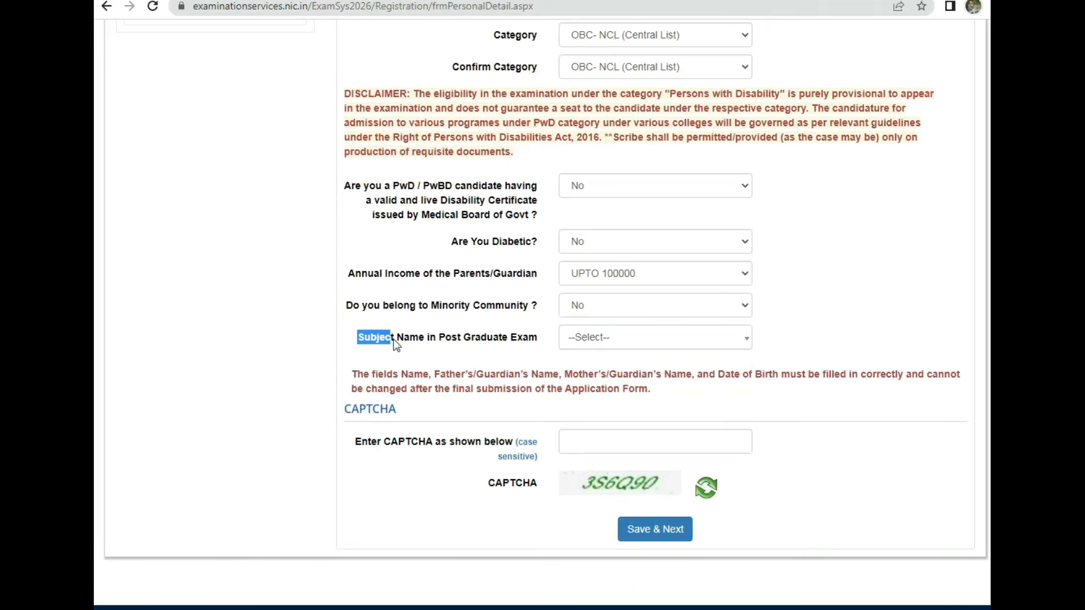
# Step: Choose Hindi as the postgraduate subject, enter the CAPTCHA and save the personal details
pyautogui.moveTo(478, 338); pyautogui.dragTo(530, 341)
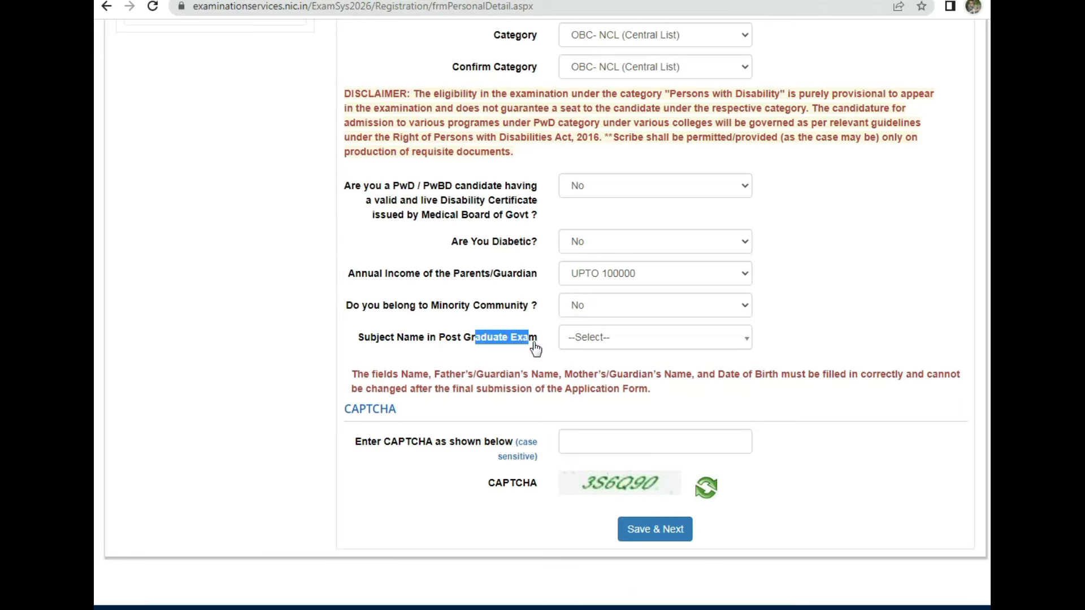
pyautogui.click(645, 344)
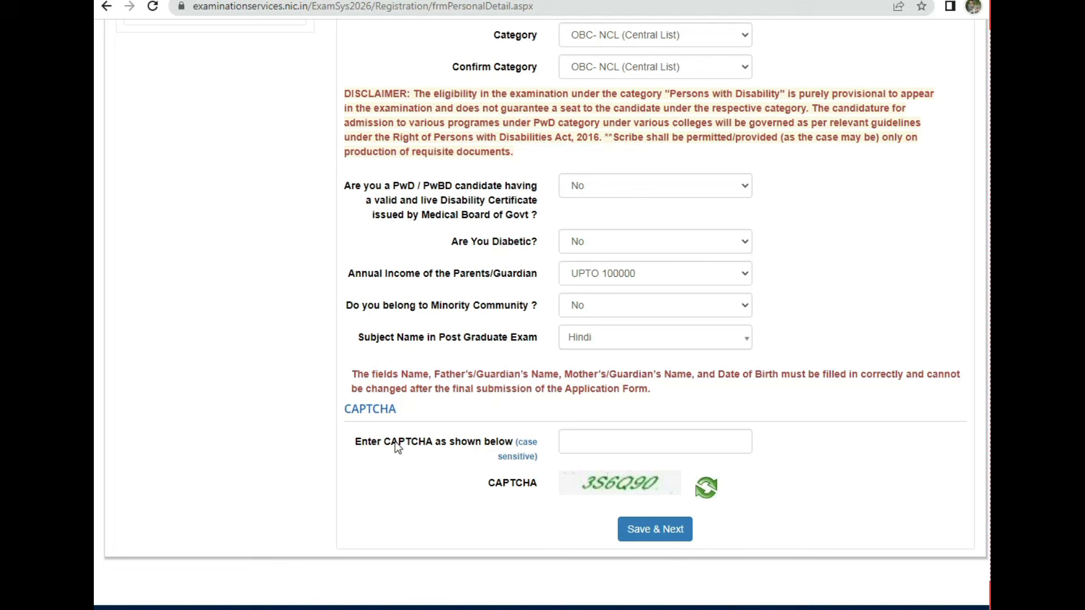
pyautogui.moveTo(356, 443); pyautogui.dragTo(489, 446)
pyautogui.moveTo(487, 484); pyautogui.dragTo(533, 486)
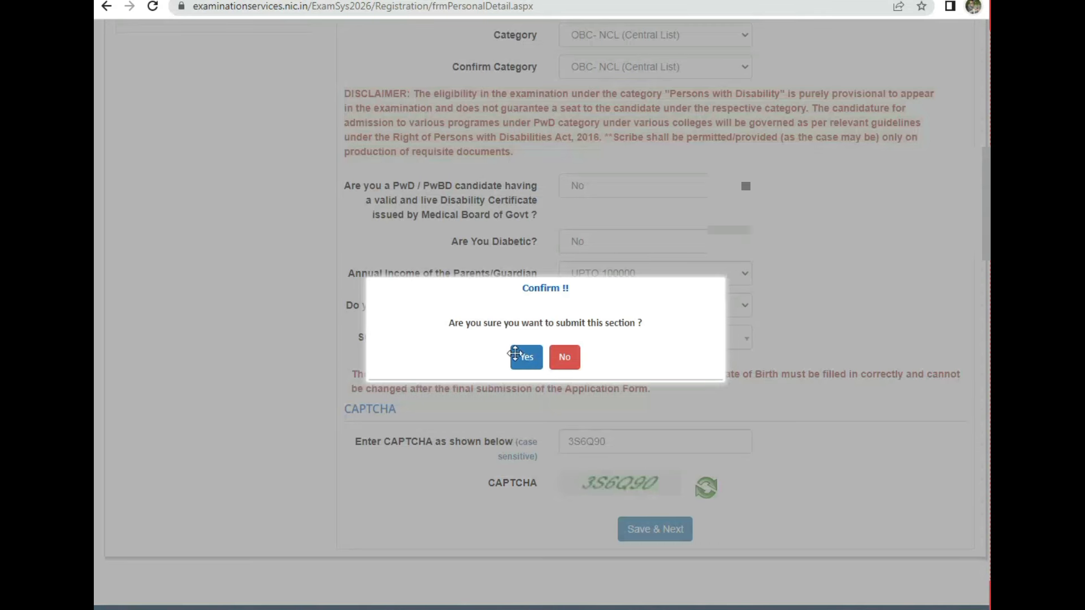
pyautogui.click(532, 367)
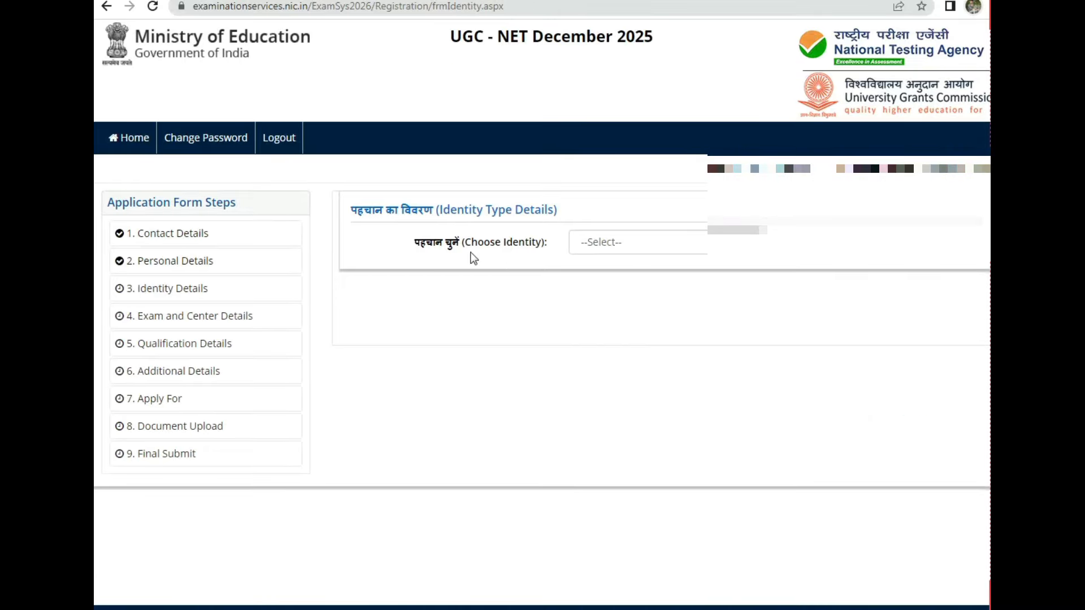
# Step: Choose Aadhaar as the identity document type
pyautogui.moveTo(360, 214); pyautogui.dragTo(485, 212)
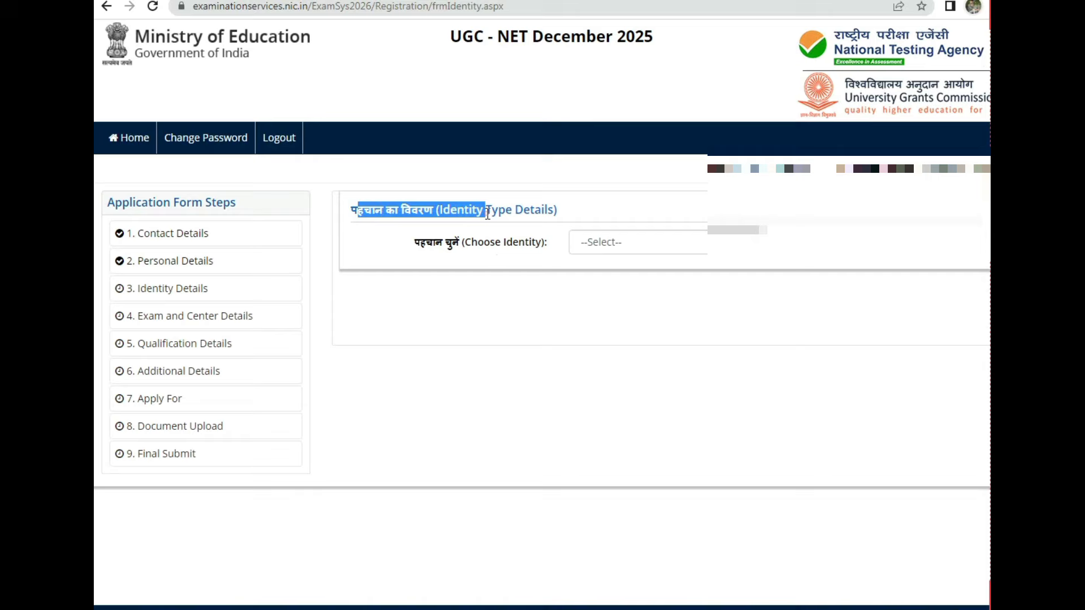
pyautogui.click(682, 243)
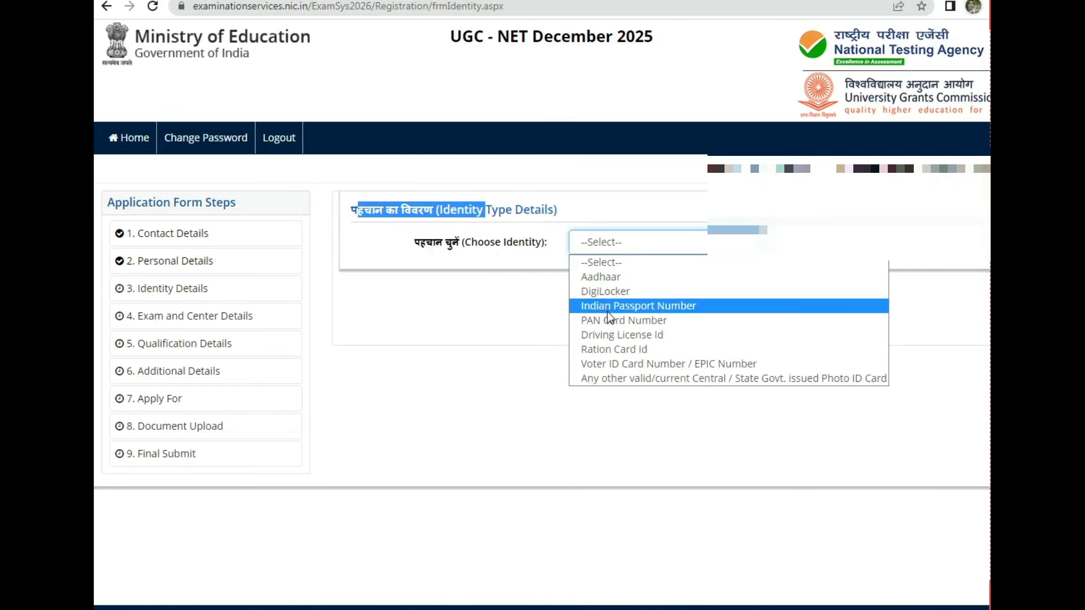
pyautogui.click(597, 276)
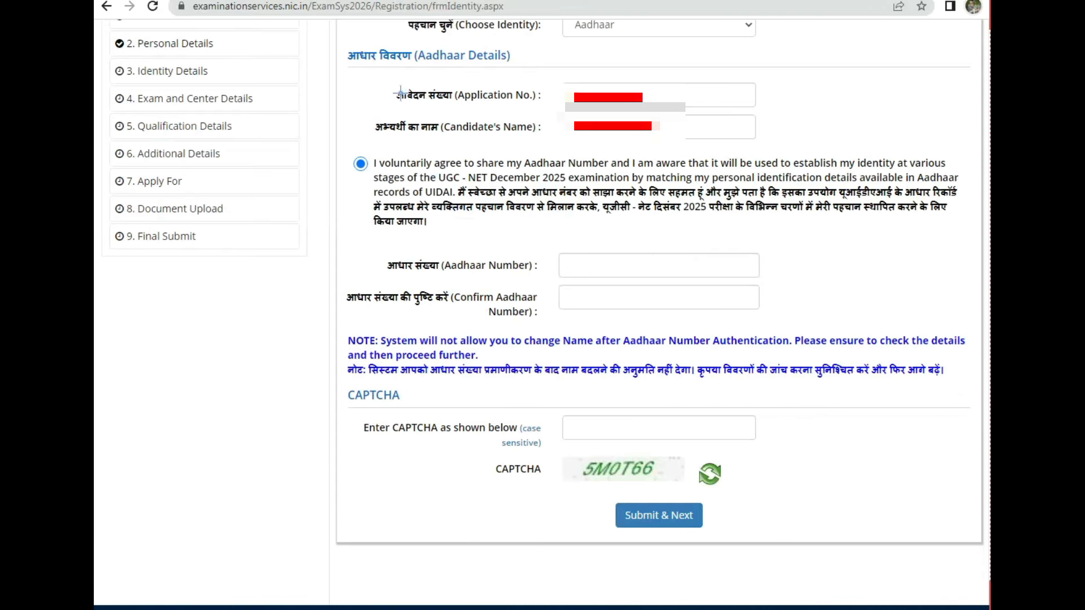
# Step: Review the identity details and continue to the Exam and Center Details step
pyautogui.moveTo(364, 71); pyautogui.dragTo(516, 64)
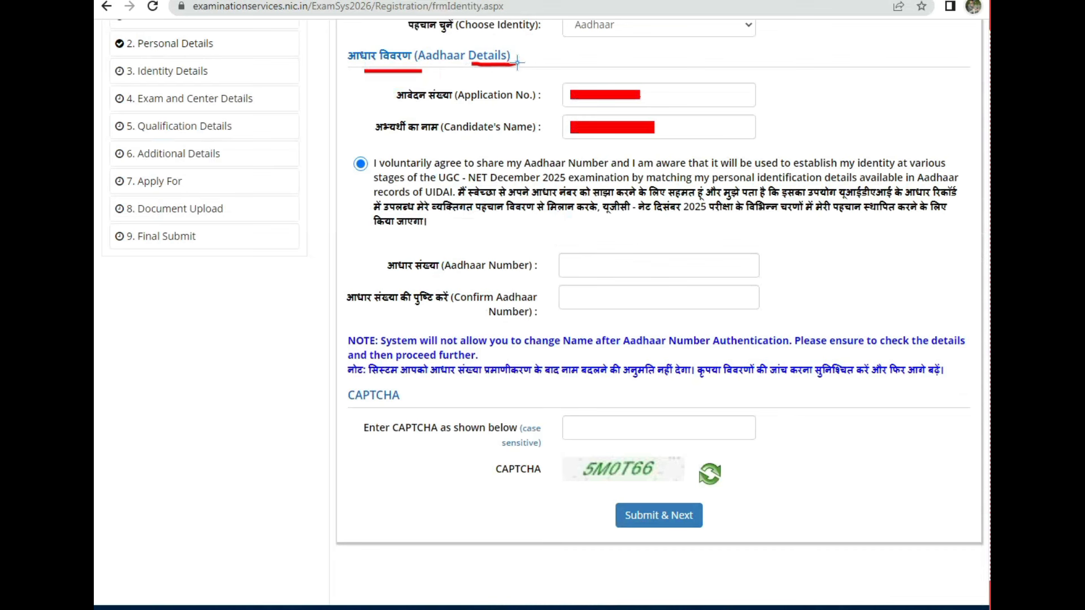
pyautogui.moveTo(411, 107); pyautogui.dragTo(526, 106)
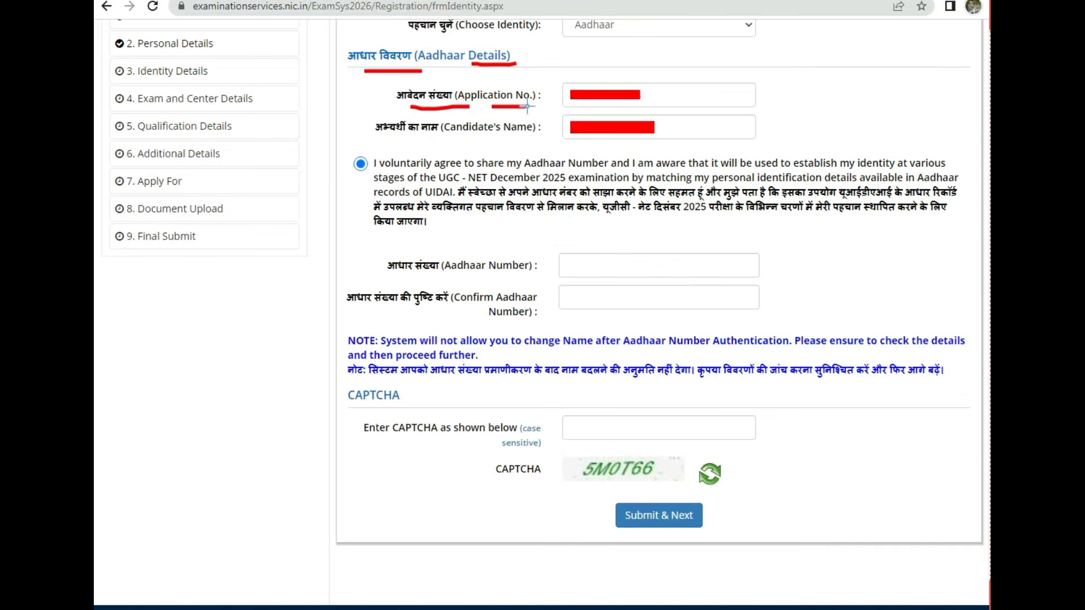
pyautogui.moveTo(390, 139); pyautogui.dragTo(512, 141)
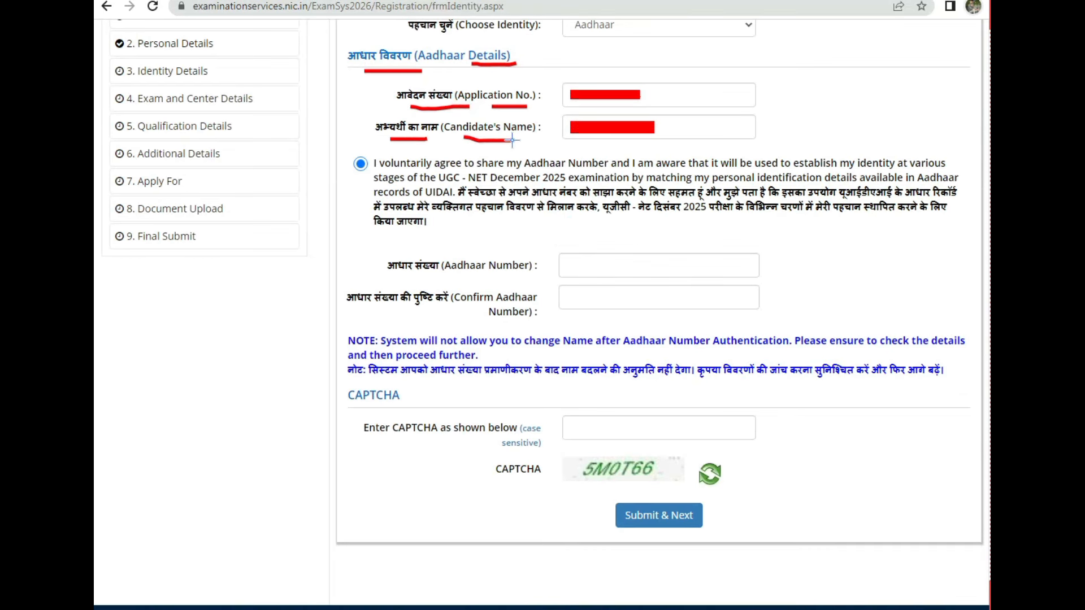
pyautogui.moveTo(399, 276); pyautogui.dragTo(463, 279)
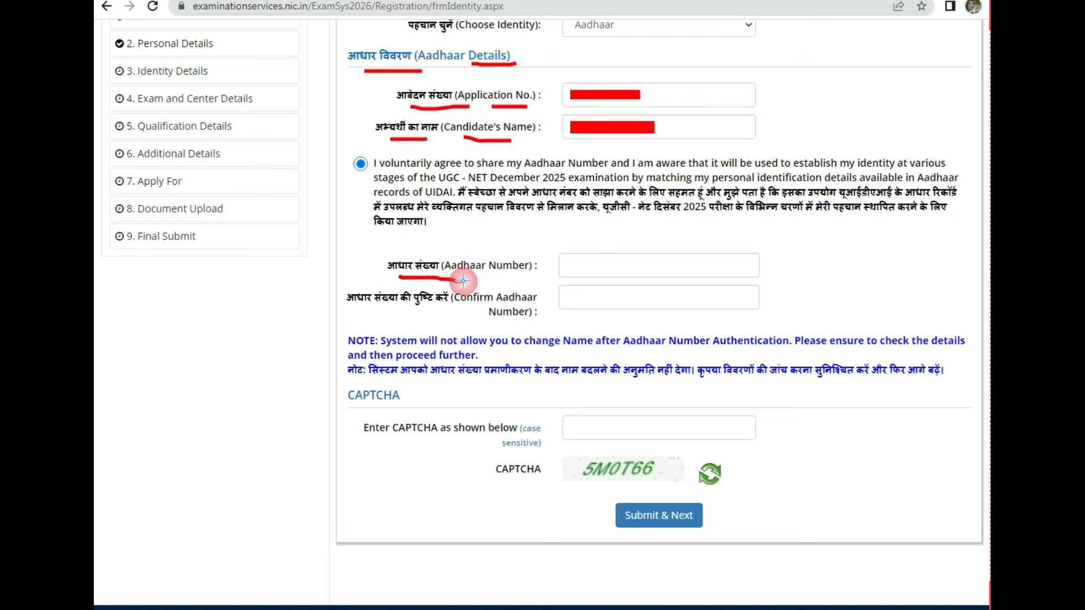
pyautogui.moveTo(404, 315); pyautogui.dragTo(488, 314)
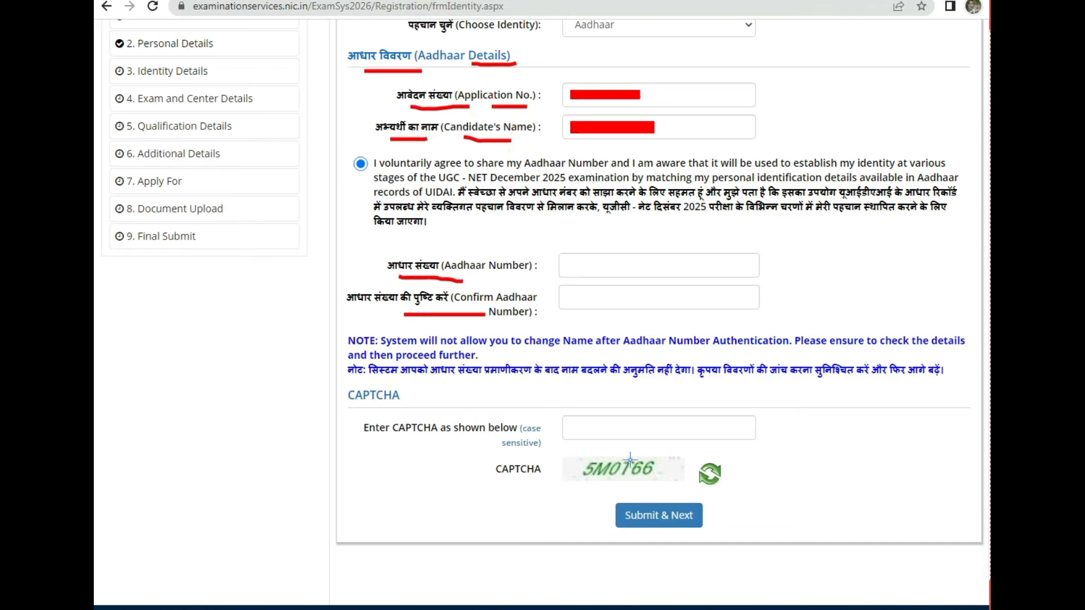
pyautogui.moveTo(626, 437); pyautogui.dragTo(650, 423)
pyautogui.moveTo(620, 514)
pyautogui.mouseDown()
pyautogui.moveTo(677, 499)
pyautogui.moveTo(632, 533)
pyautogui.moveTo(654, 498)
pyautogui.mouseUp()
pyautogui.press('Escape')
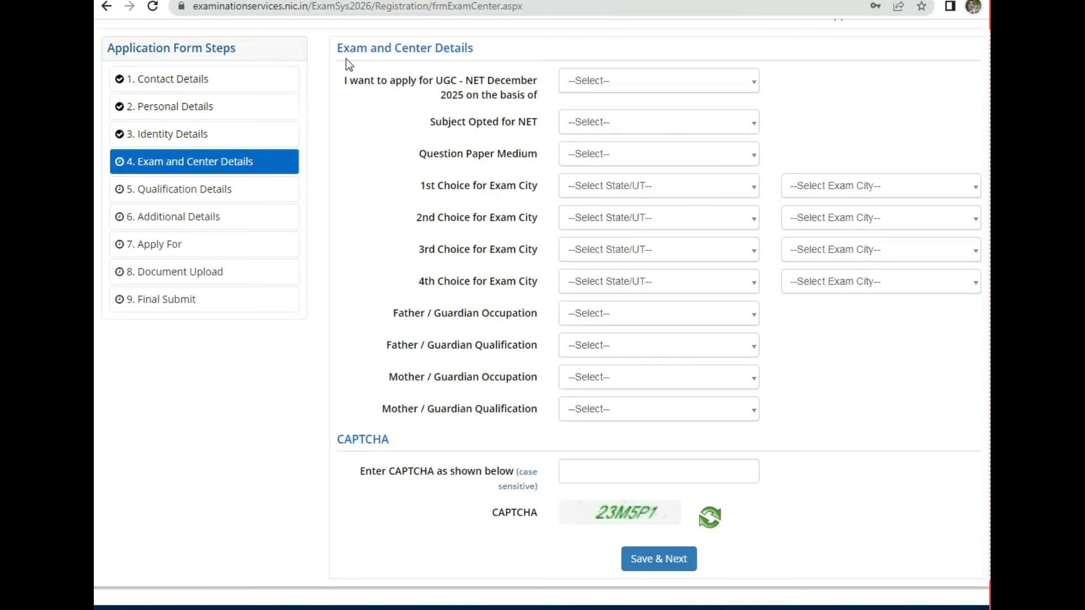
# Step: Apply on the basis of a Master's Degree
pyautogui.moveTo(338, 48); pyautogui.dragTo(461, 49)
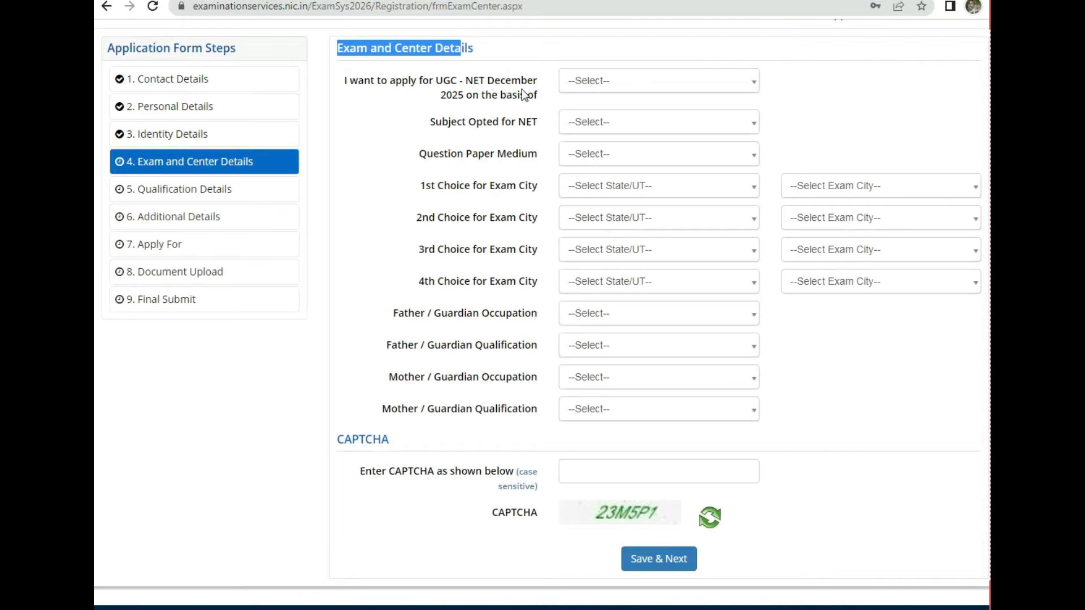
pyautogui.moveTo(341, 80); pyautogui.dragTo(552, 77)
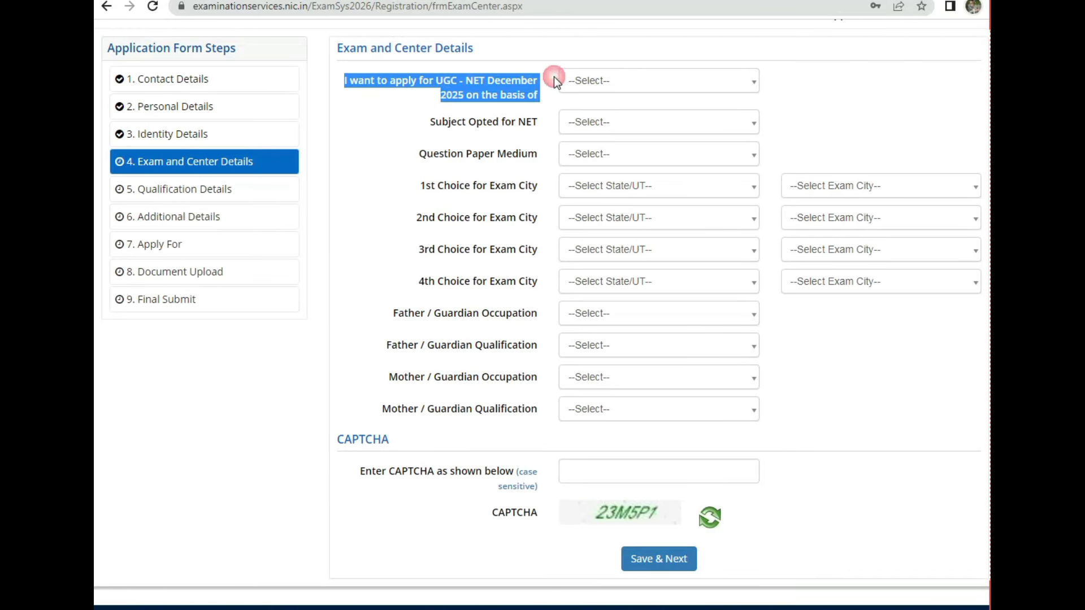
pyautogui.click(636, 83)
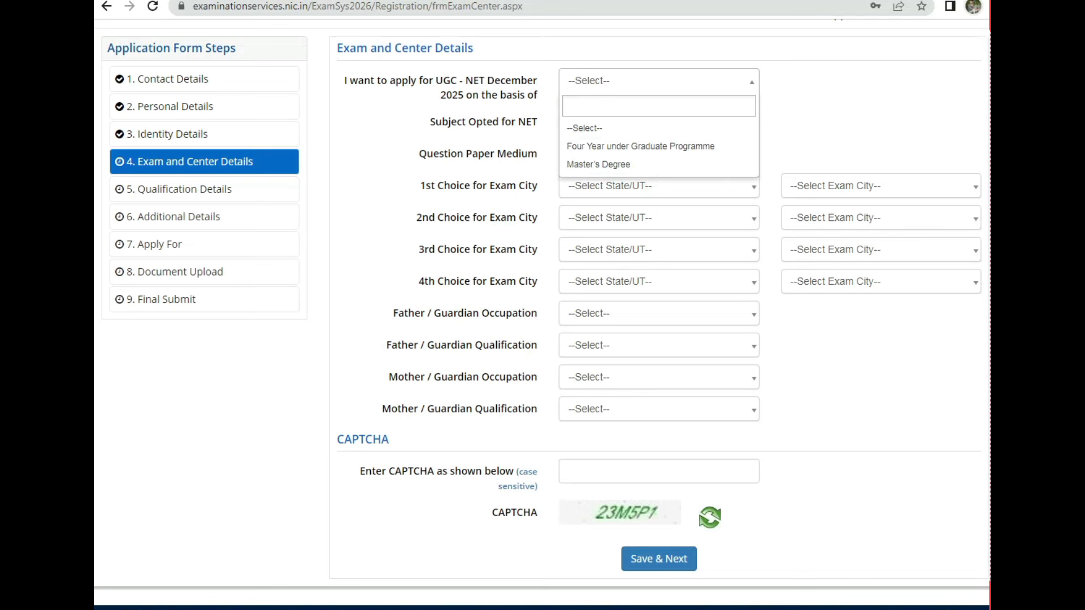
pyautogui.click(599, 164)
pyautogui.click(618, 83)
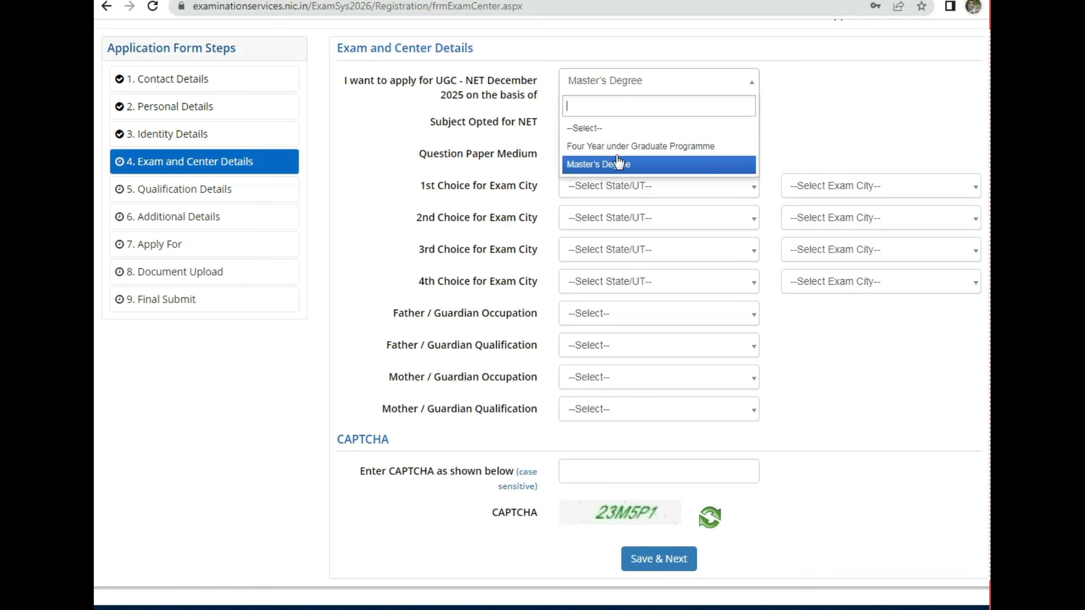
pyautogui.click(833, 93)
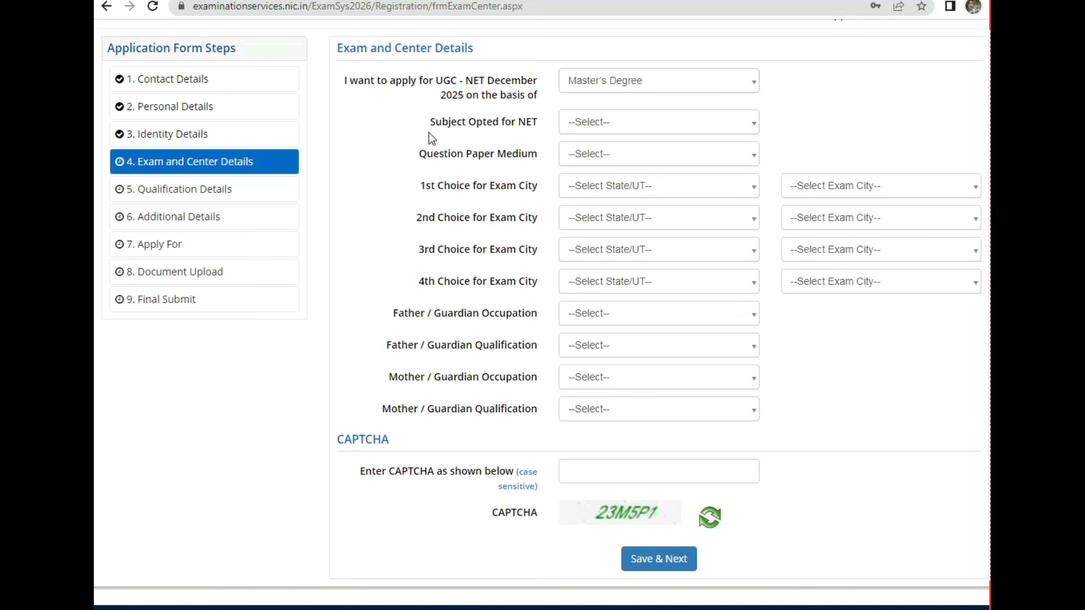
# Step: Pick Hindi as the subject opted for NET
pyautogui.moveTo(430, 123); pyautogui.dragTo(526, 126)
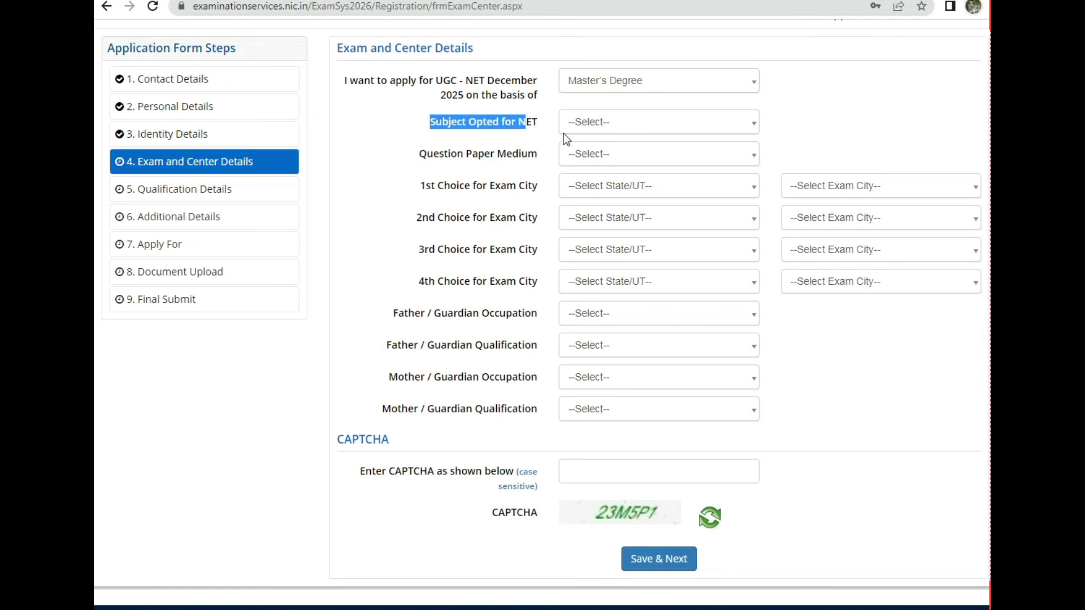
pyautogui.click(626, 122)
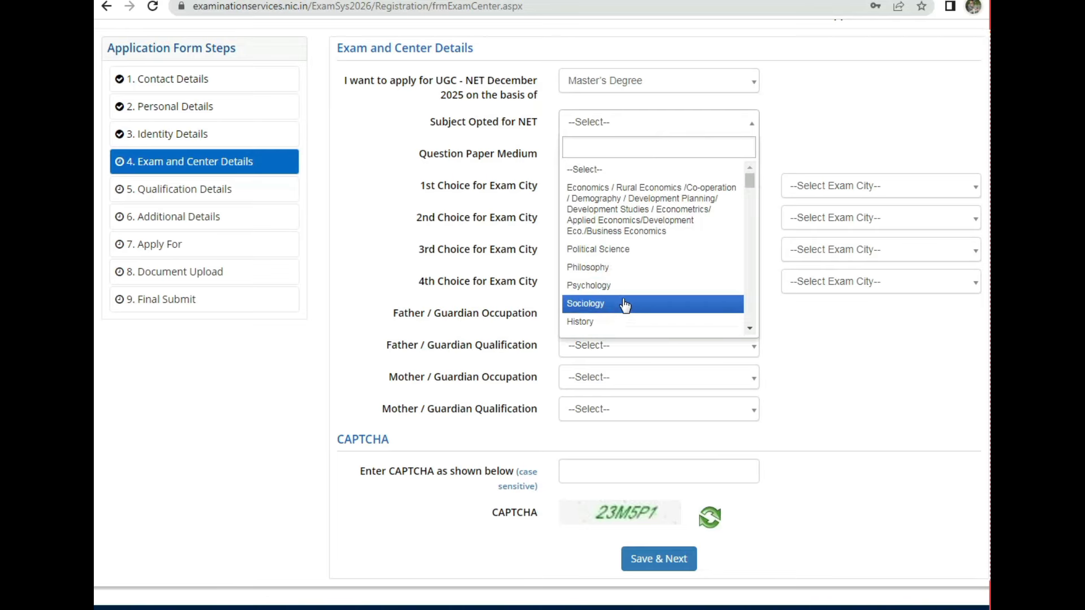
pyautogui.scroll(-1, 650, 186)
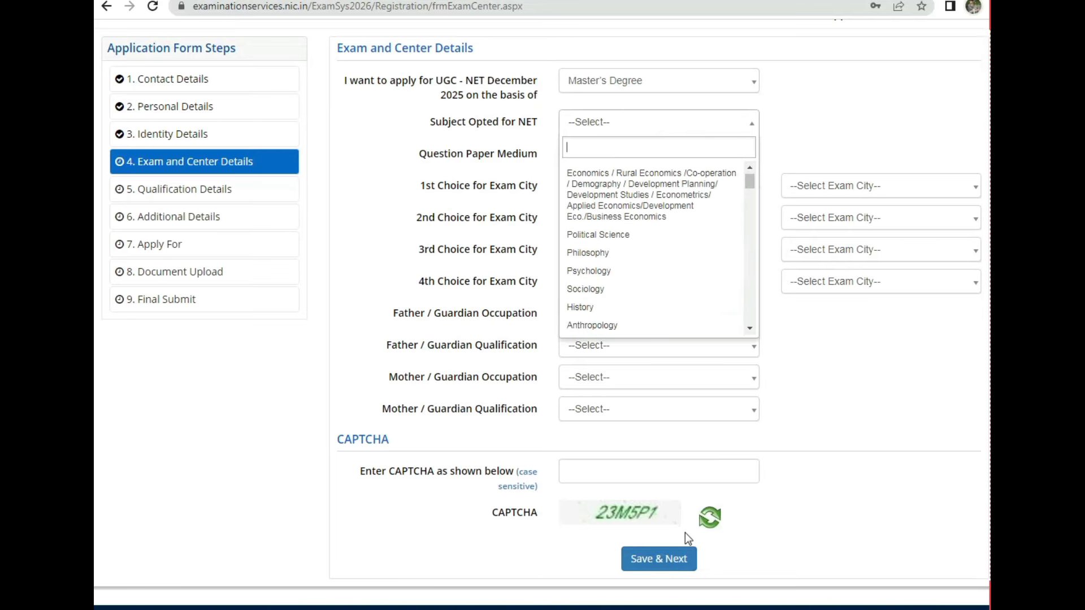
pyautogui.click(685, 607)
pyautogui.click(608, 125)
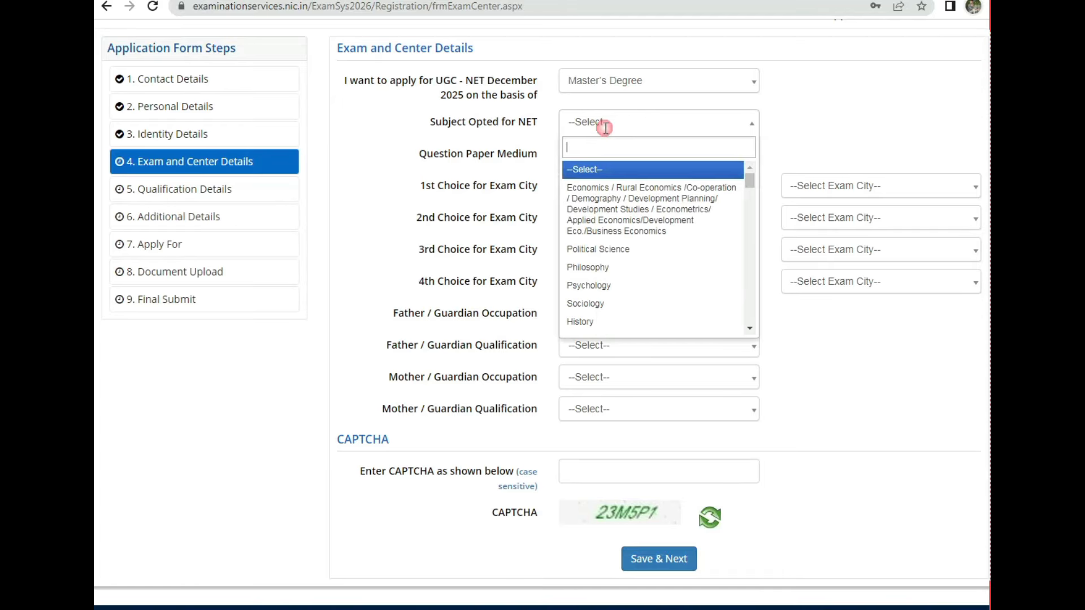
pyautogui.scroll(-3, 616, 291)
pyautogui.scroll(-3, 622, 289)
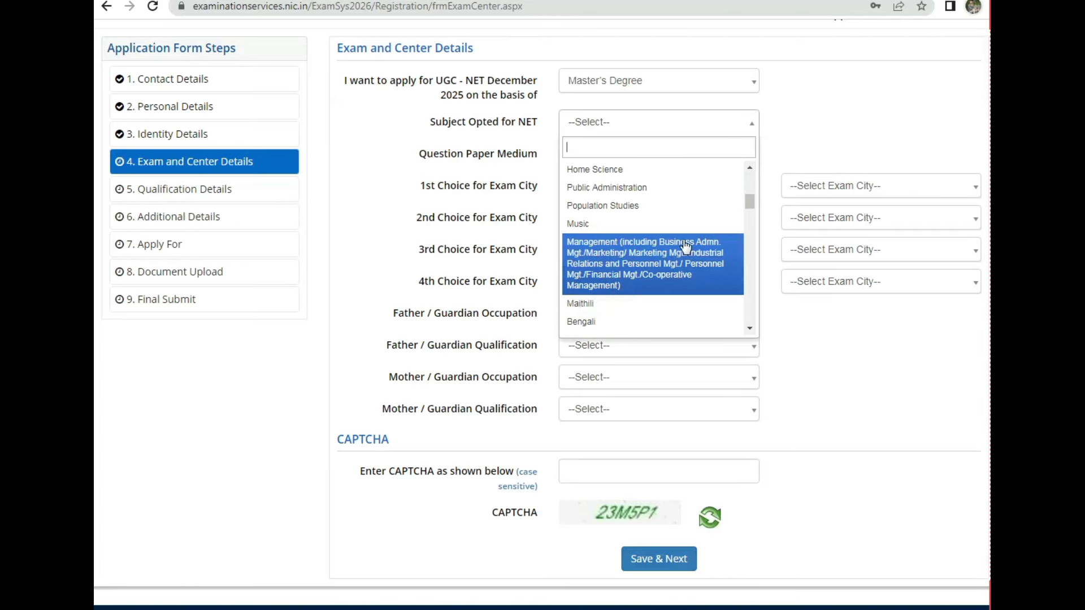
pyautogui.scroll(3, 684, 235)
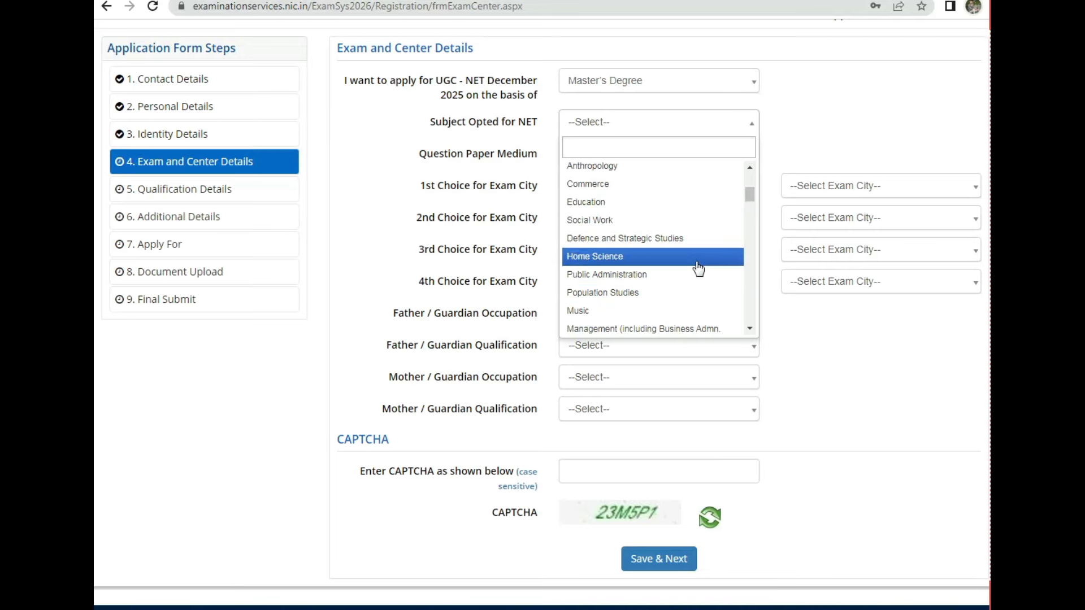
pyautogui.moveTo(750, 191); pyautogui.dragTo(778, 319)
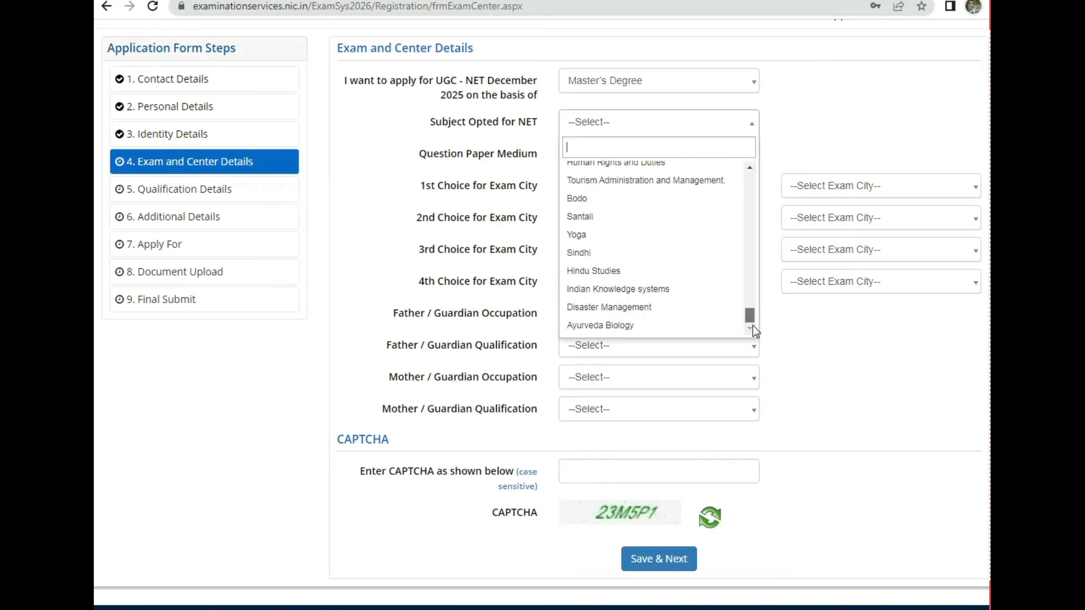
pyautogui.moveTo(753, 327); pyautogui.dragTo(745, 209)
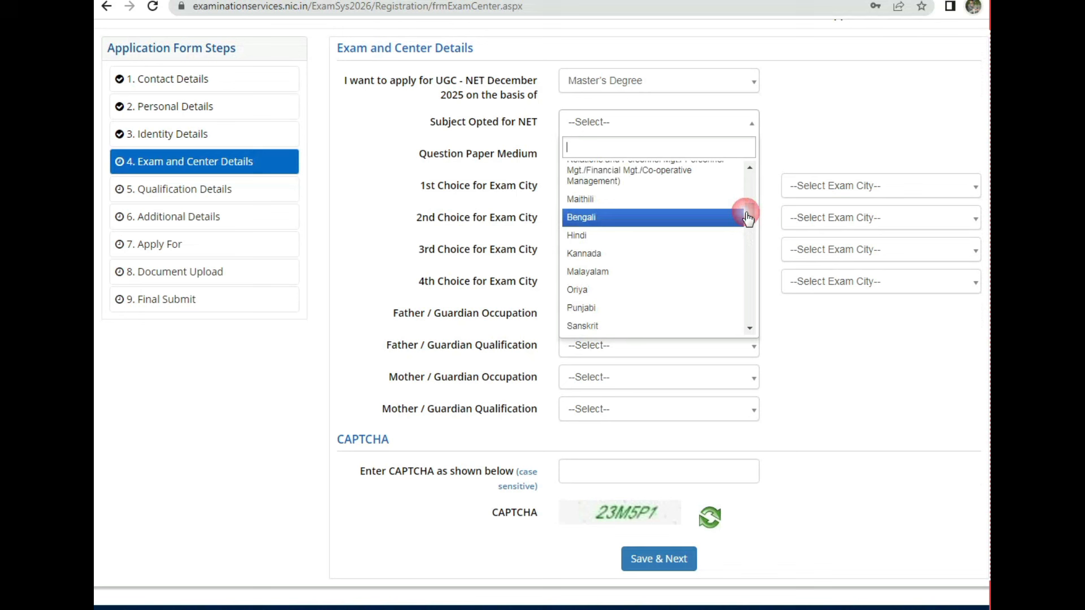
pyautogui.click(607, 240)
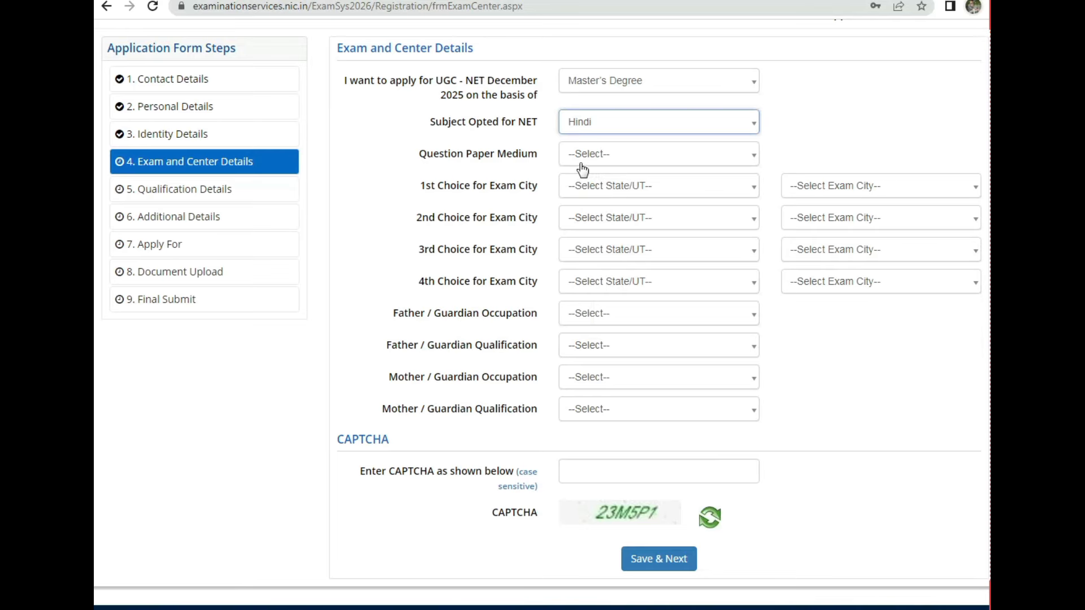
# Step: Set the question paper medium to Hindi
pyautogui.click(637, 165)
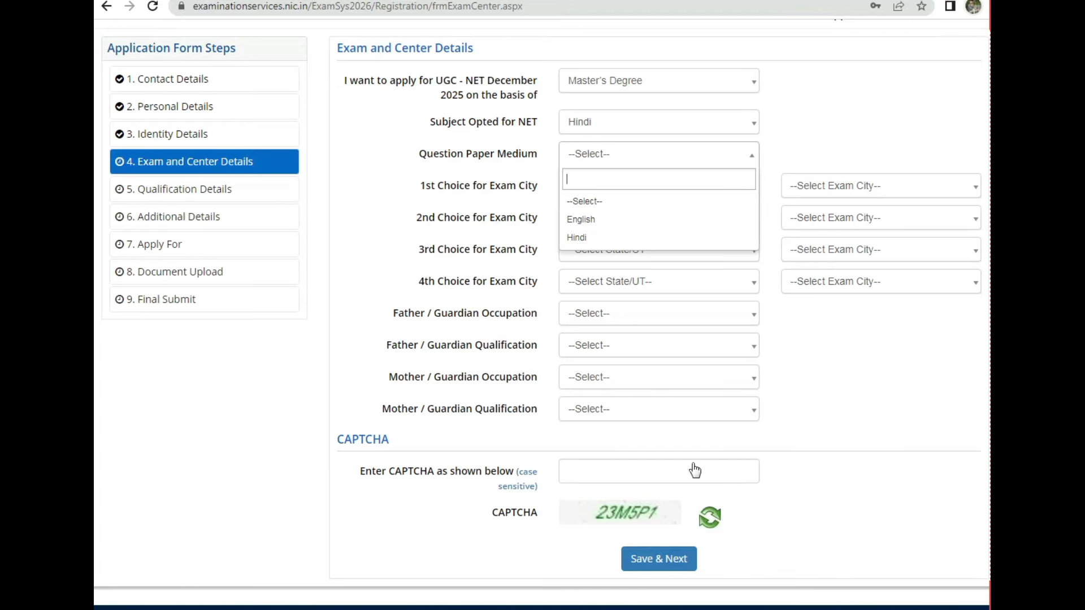
pyautogui.click(583, 238)
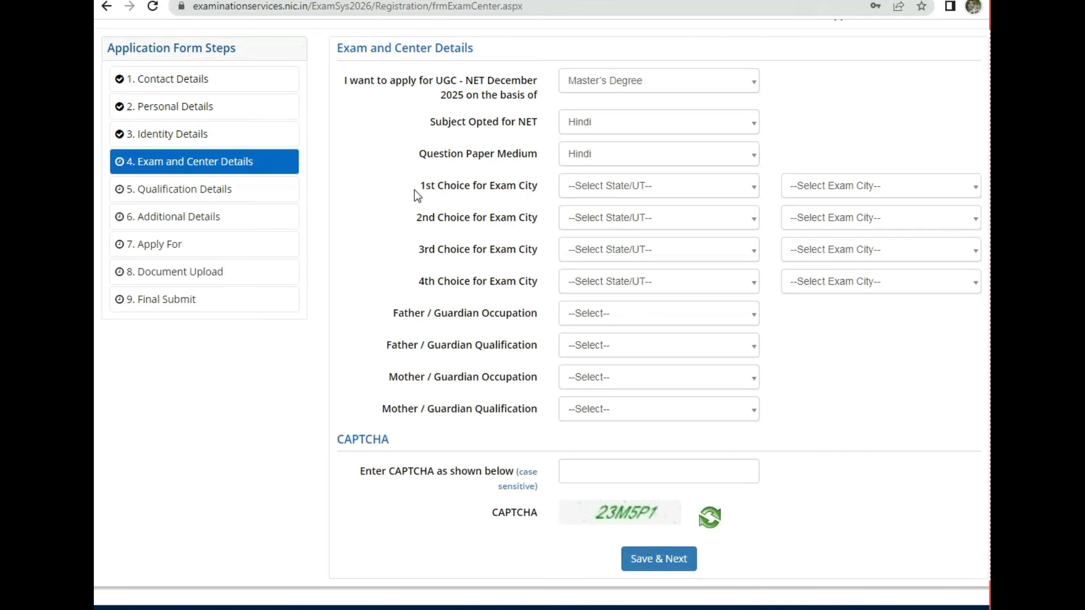
pyautogui.moveTo(415, 189); pyautogui.dragTo(525, 190)
# Step: Set the first and second exam city choices to Bhopal and Indore in MADHYA PRADESH
pyautogui.click(663, 195)
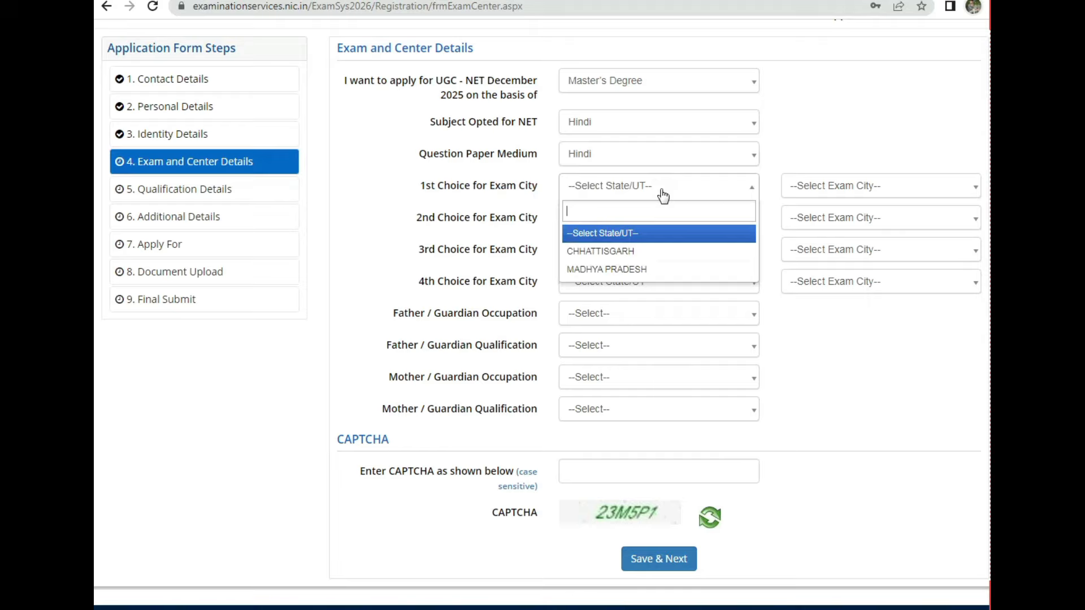
pyautogui.click(624, 270)
pyautogui.click(857, 186)
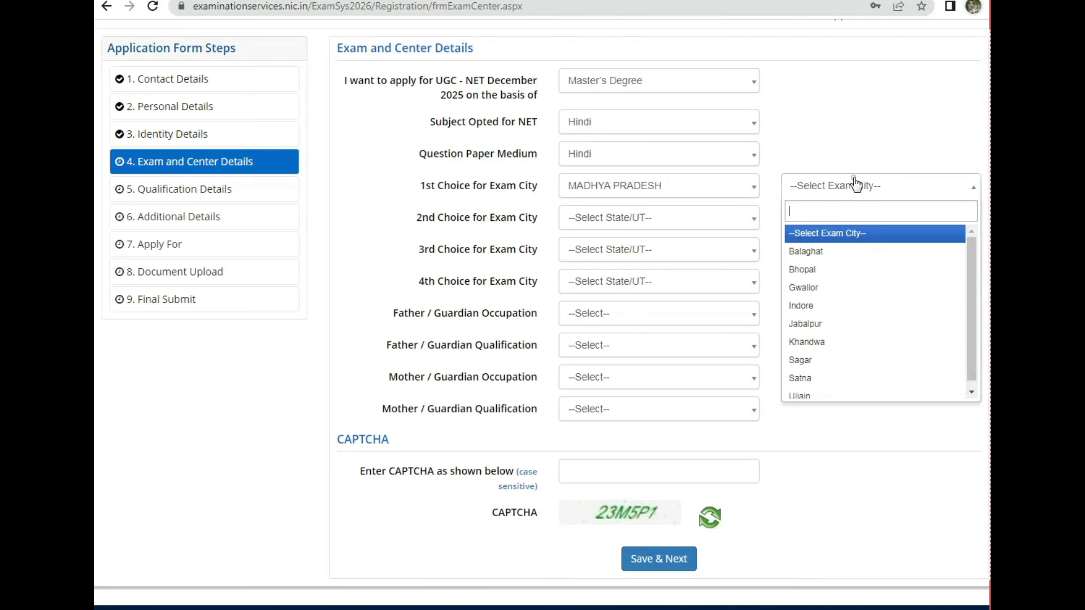
pyautogui.click(805, 269)
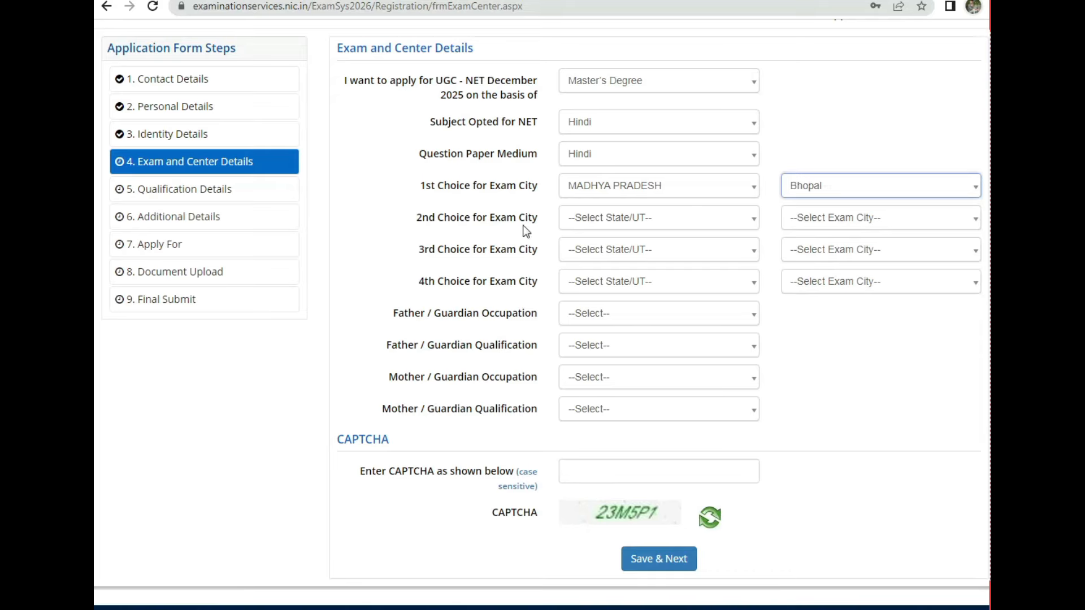
pyautogui.moveTo(436, 219); pyautogui.dragTo(503, 223)
pyautogui.click(615, 219)
pyautogui.click(606, 303)
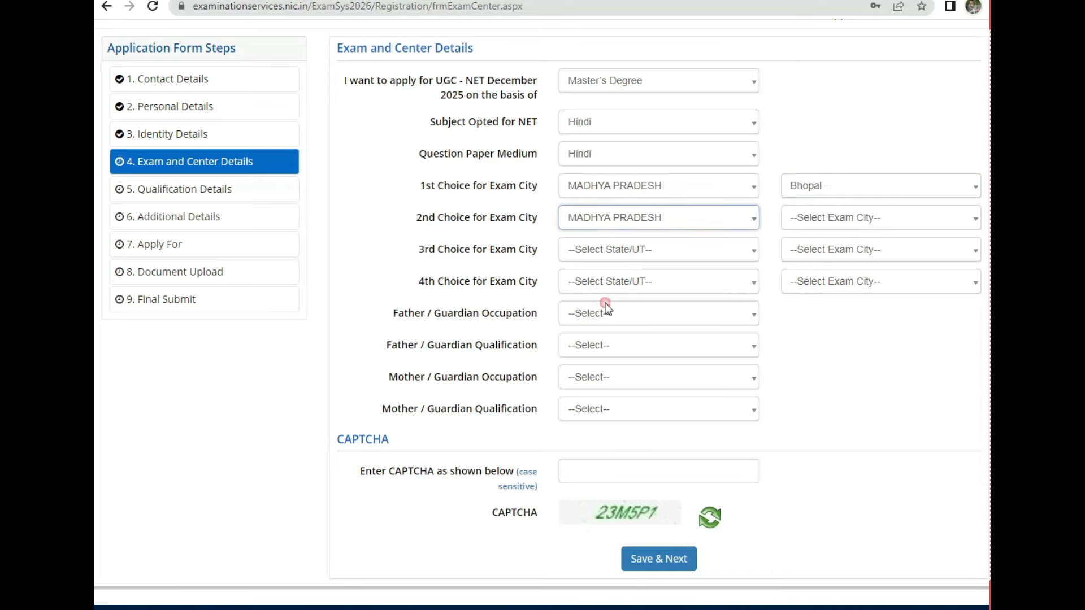
pyautogui.click(850, 255)
pyautogui.click(837, 219)
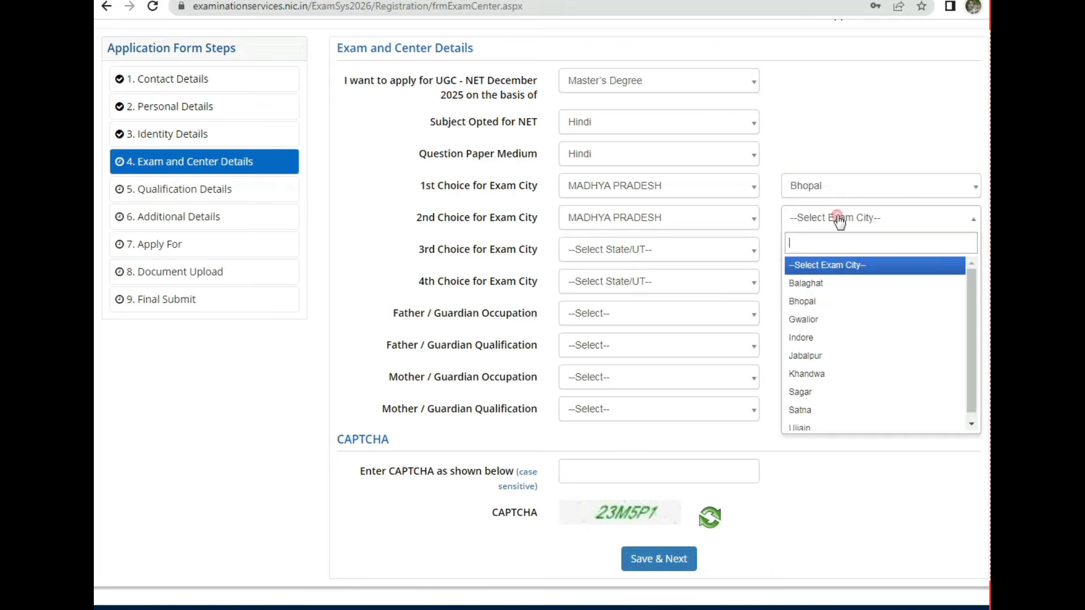
pyautogui.click(817, 339)
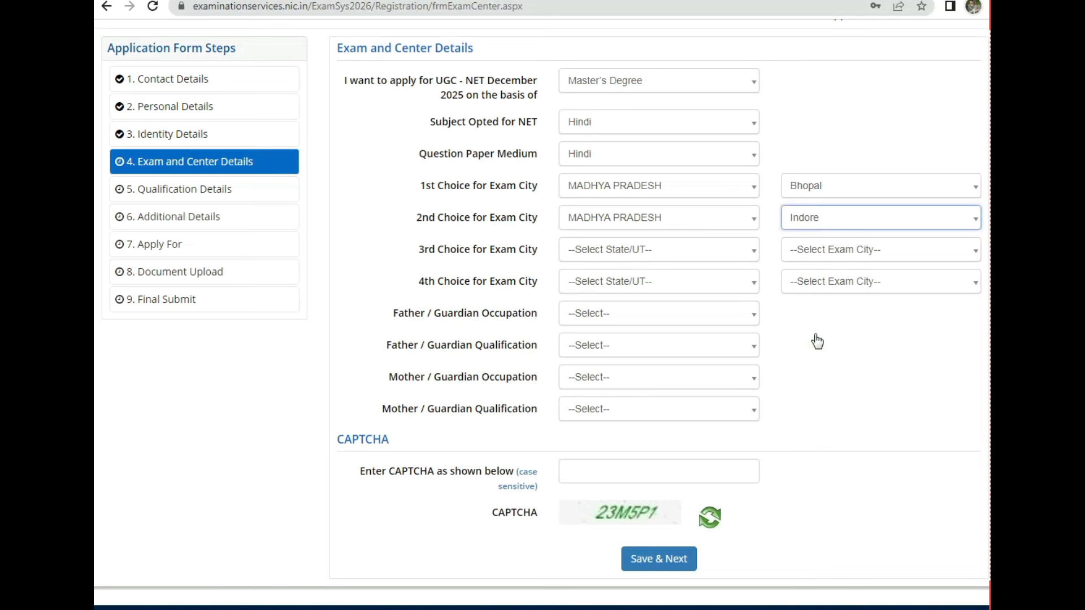
# Step: Set the third and fourth choices to Ujjain and Sagar in MADHYA PRADESH
pyautogui.click(622, 260)
pyautogui.click(637, 332)
pyautogui.click(896, 252)
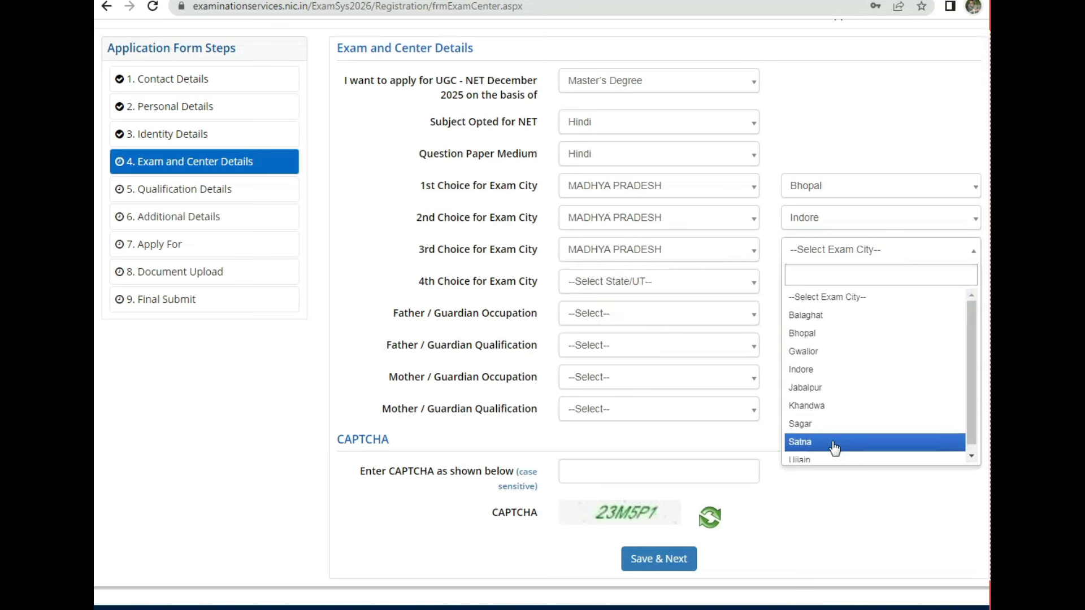
pyautogui.scroll(-1, 835, 448)
pyautogui.click(811, 454)
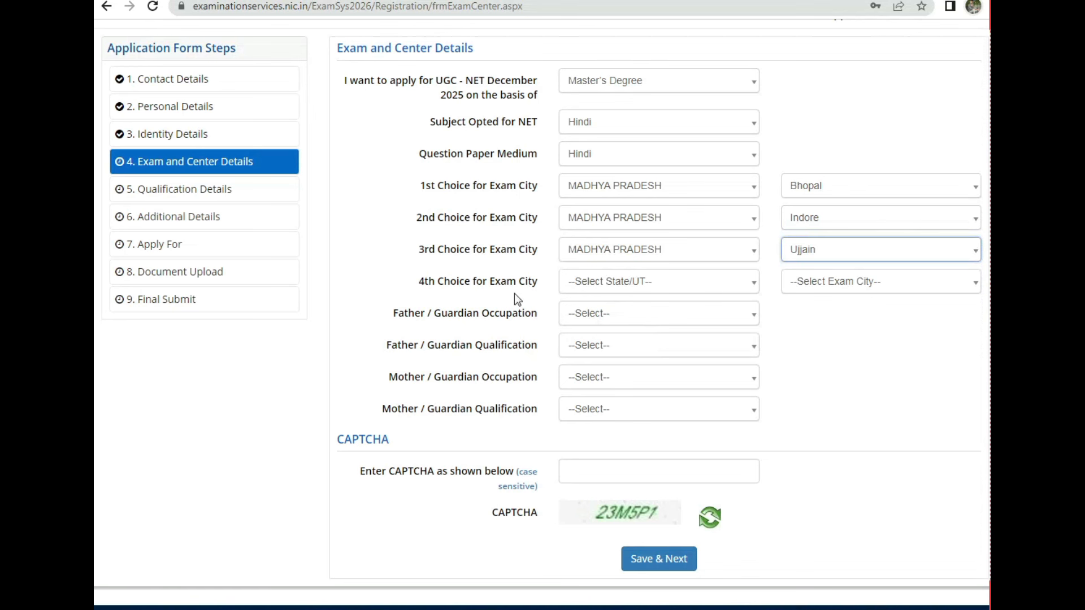
pyautogui.click(609, 283)
pyautogui.click(613, 368)
pyautogui.click(853, 285)
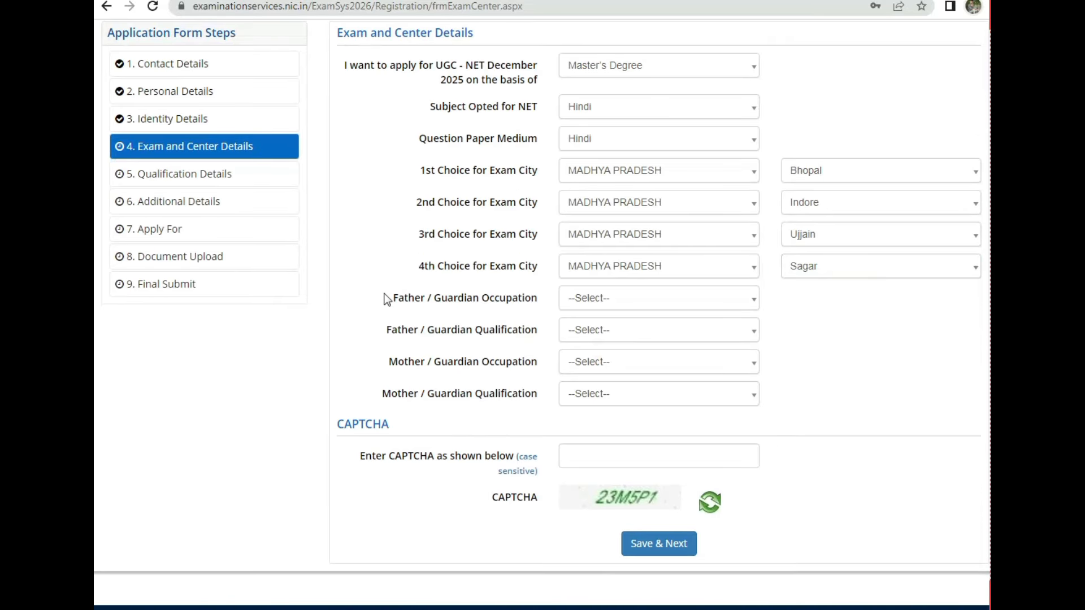
# Step: Set the father's occupation to AGRICULTURE and qualification to MATRICULATE
pyautogui.moveTo(393, 299)
pyautogui.mouseDown()
pyautogui.moveTo(496, 298)
pyautogui.moveTo(395, 300)
pyautogui.mouseUp()
pyautogui.click(618, 300)
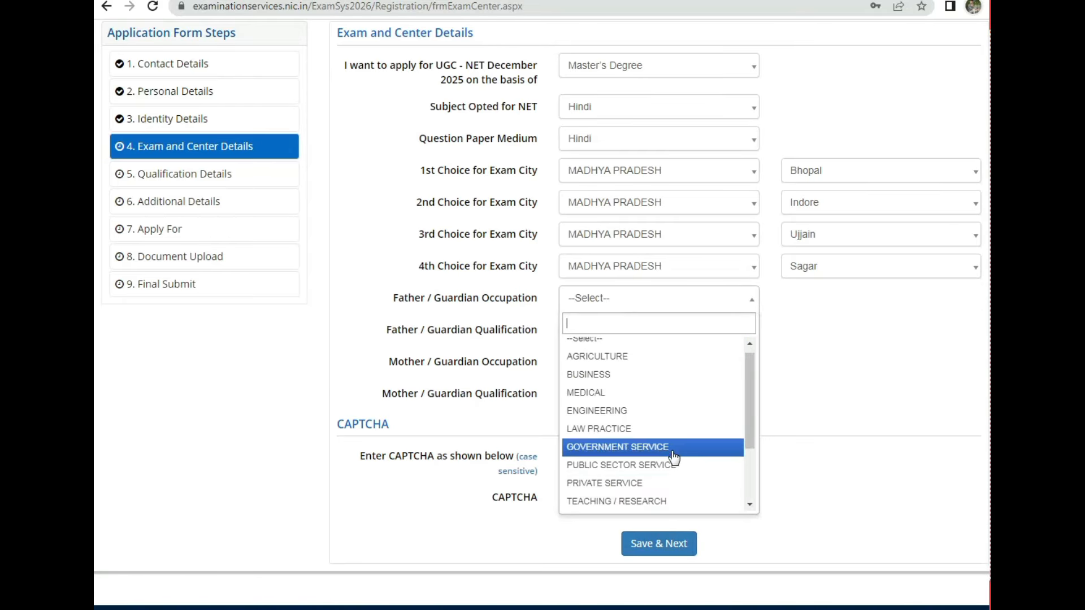
pyautogui.press('Escape')
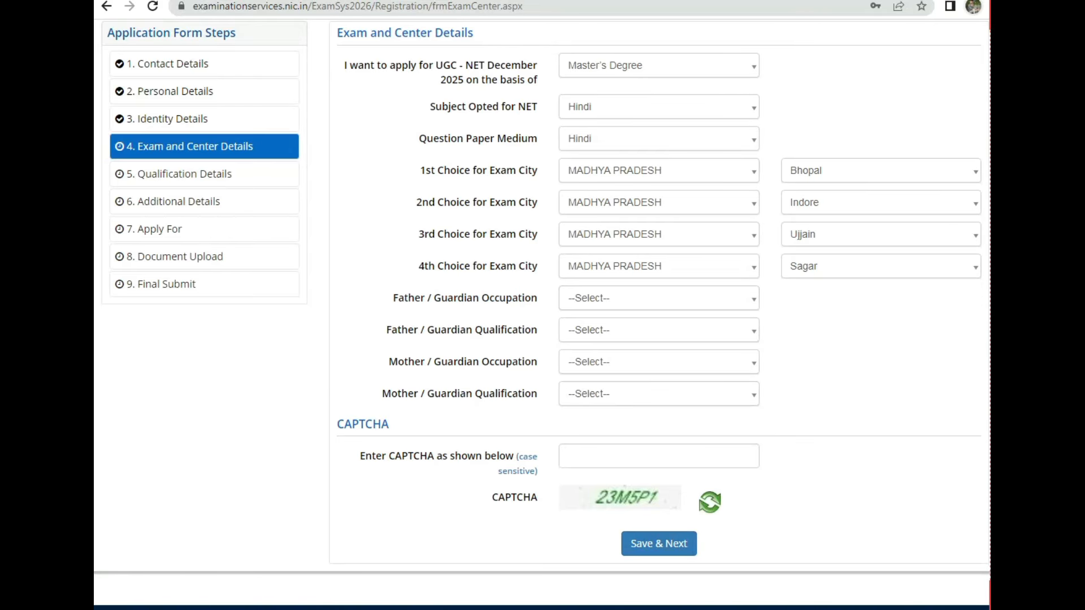
pyautogui.click(606, 308)
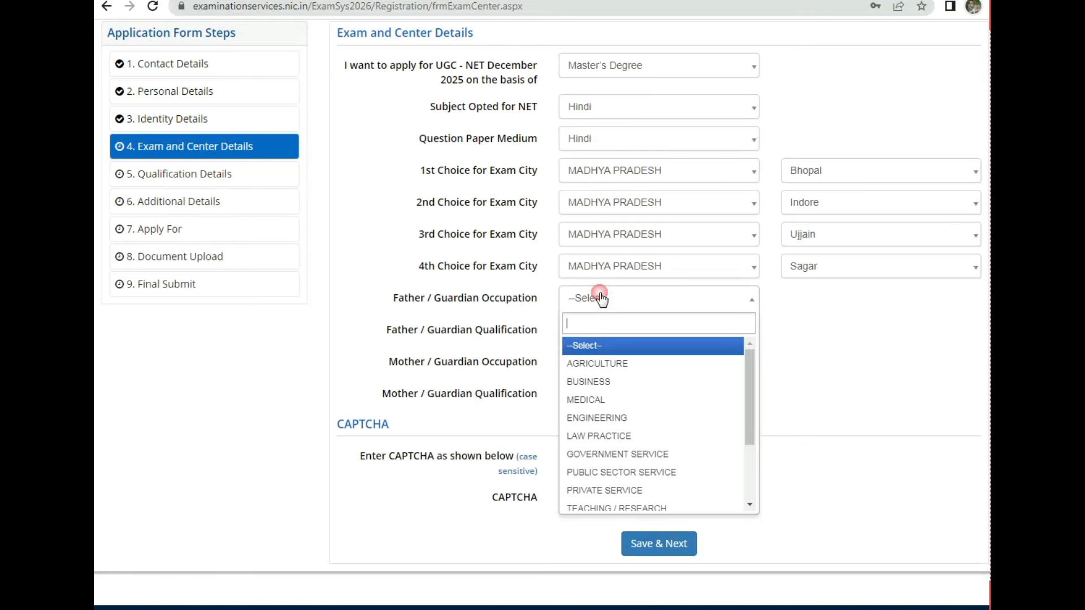
pyautogui.click(609, 369)
pyautogui.moveTo(383, 330); pyautogui.dragTo(490, 330)
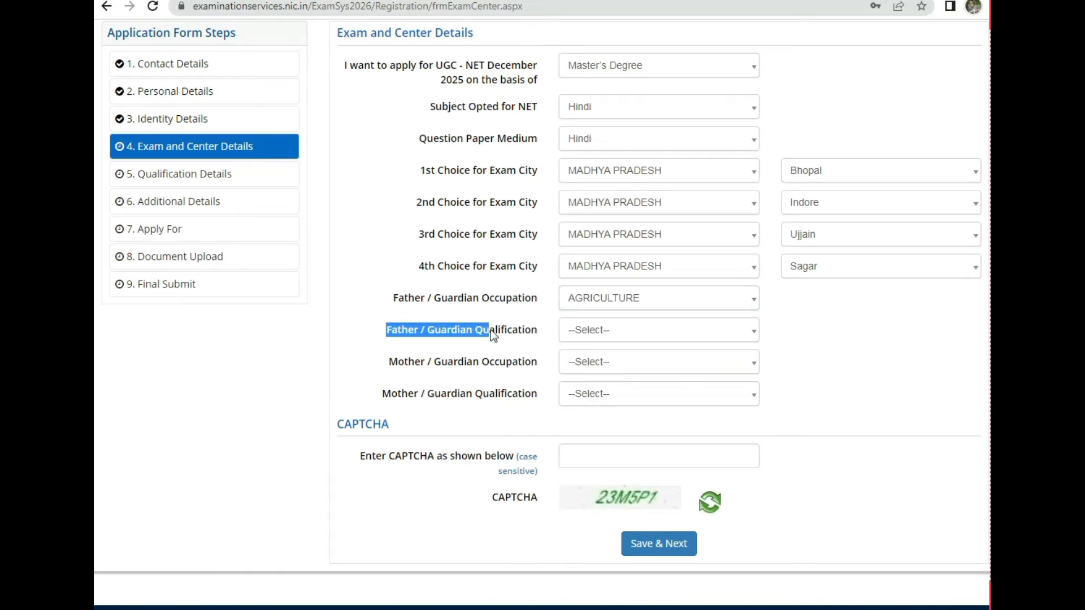
pyautogui.click(607, 330)
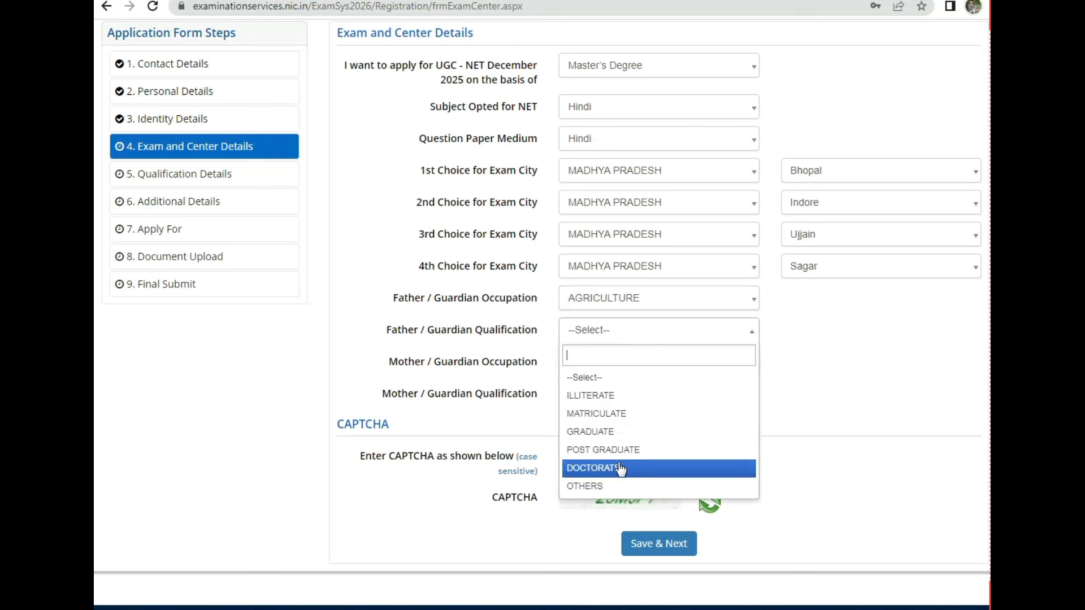
pyautogui.click(591, 413)
# Step: Set the mother's occupation to OTHERS (INCLUDING HOUSE WIFE) and qualification to ILLITERATE
pyautogui.moveTo(388, 363); pyautogui.dragTo(495, 368)
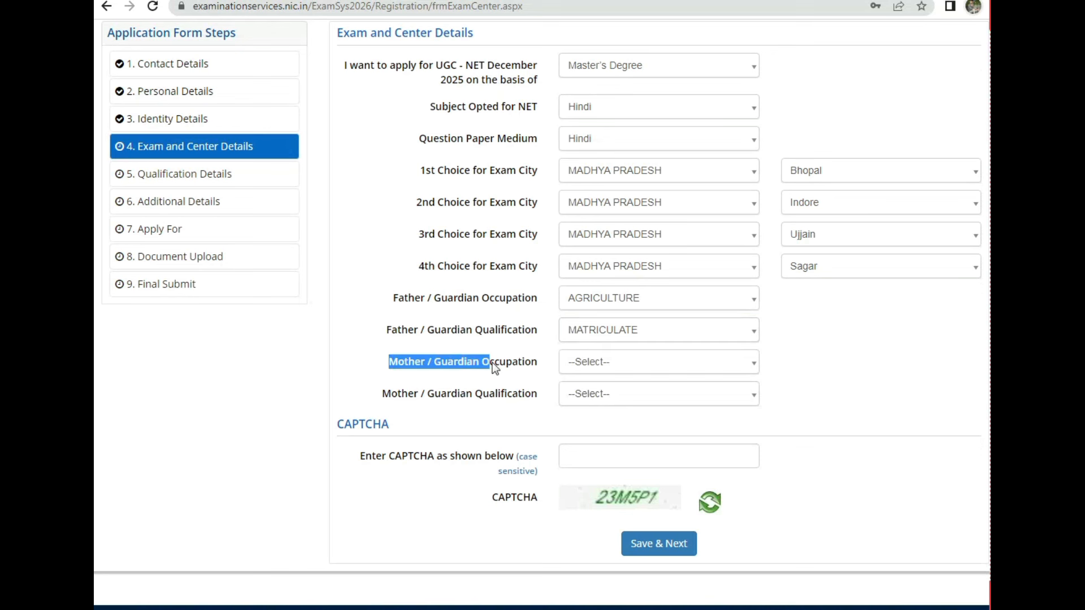
pyautogui.click(655, 375)
pyautogui.scroll(-3, 622, 446)
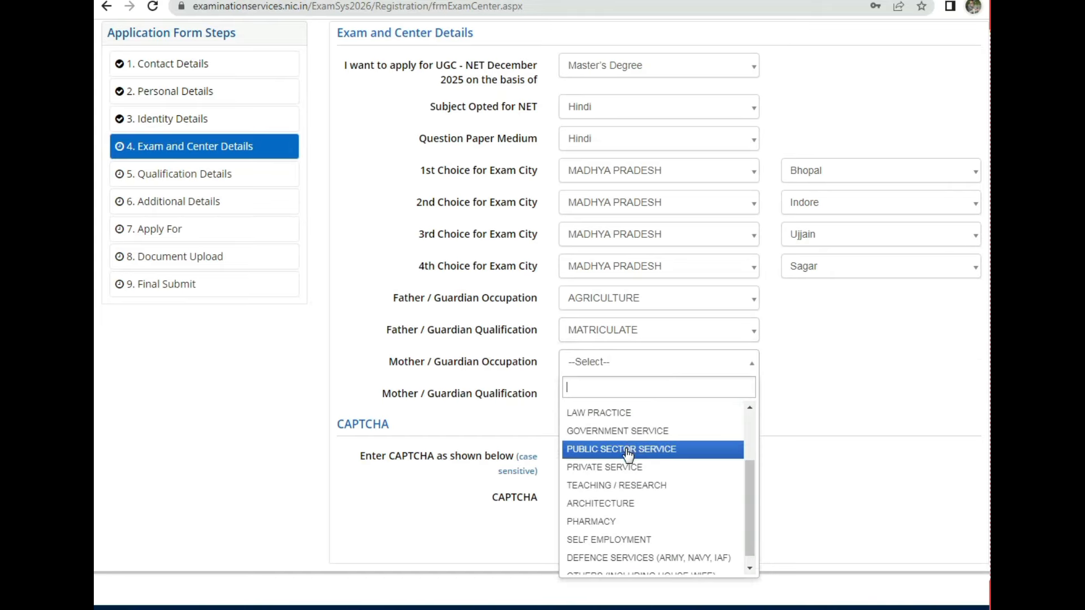
pyautogui.click(655, 565)
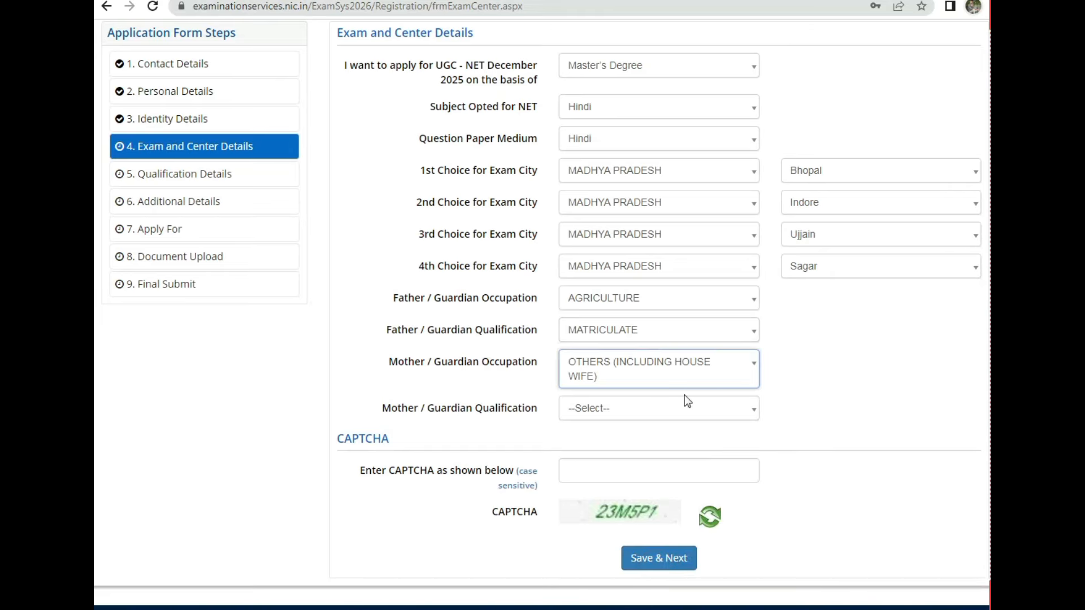
pyautogui.moveTo(394, 412); pyautogui.dragTo(553, 411)
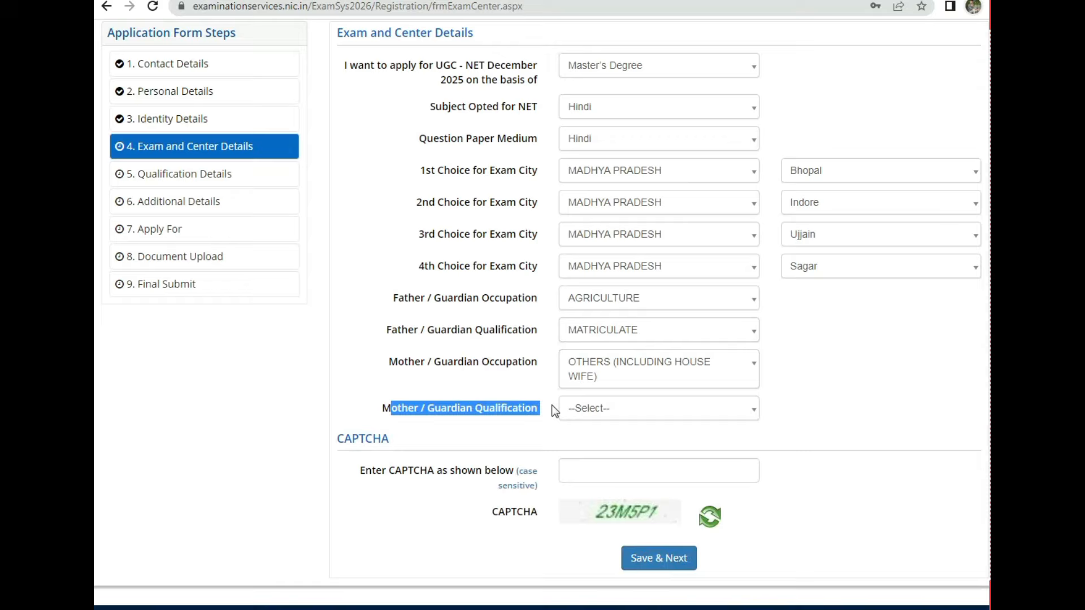
pyautogui.click(671, 415)
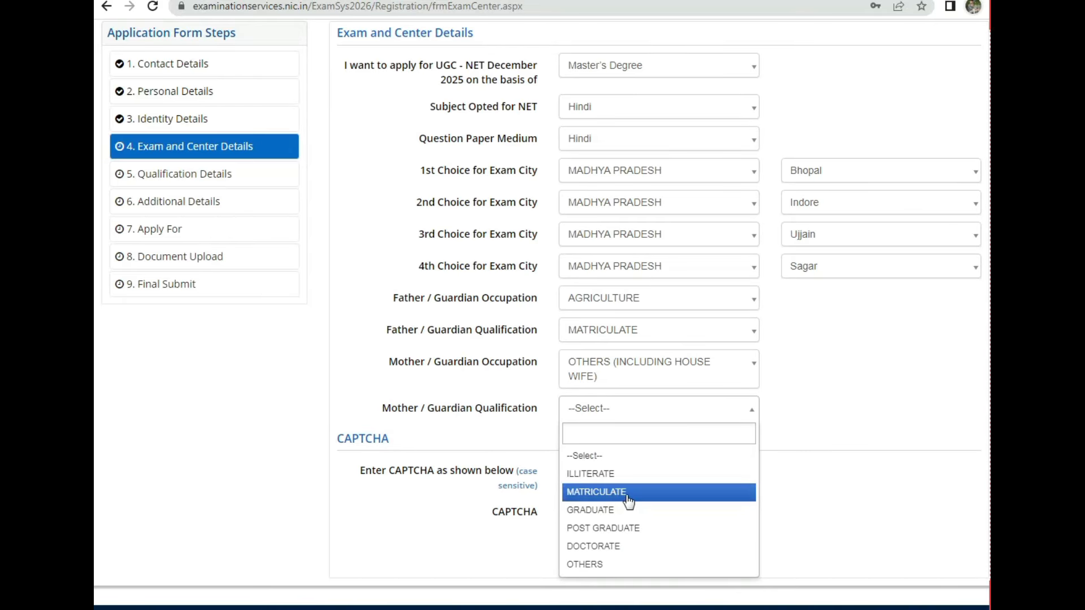
pyautogui.click(619, 474)
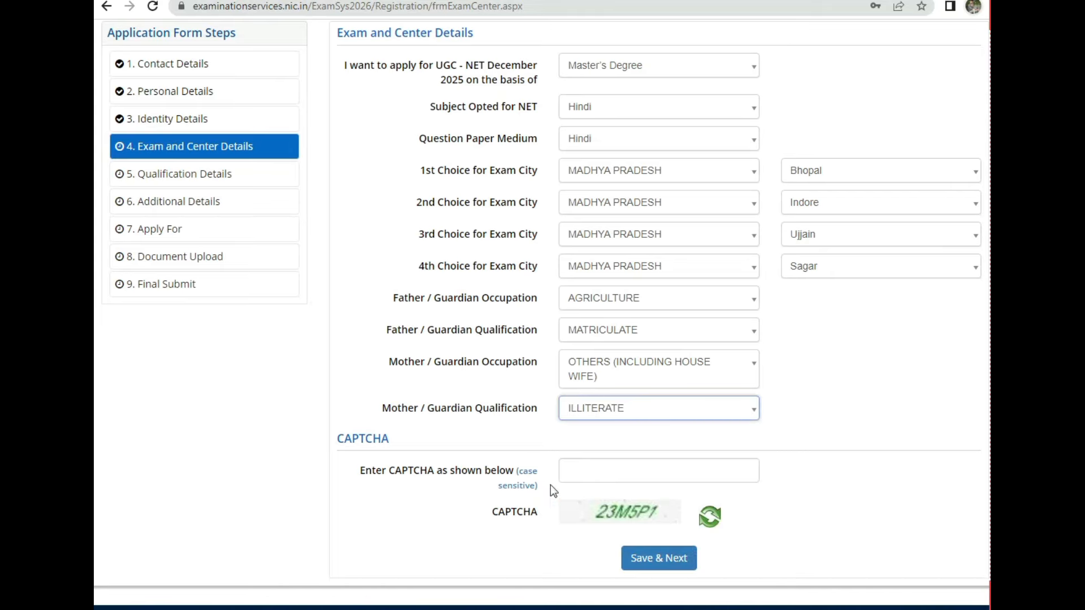
# Step: Save the Exam and Center details with Save & Next
pyautogui.moveTo(384, 474); pyautogui.dragTo(483, 469)
pyautogui.moveTo(498, 511); pyautogui.dragTo(551, 510)
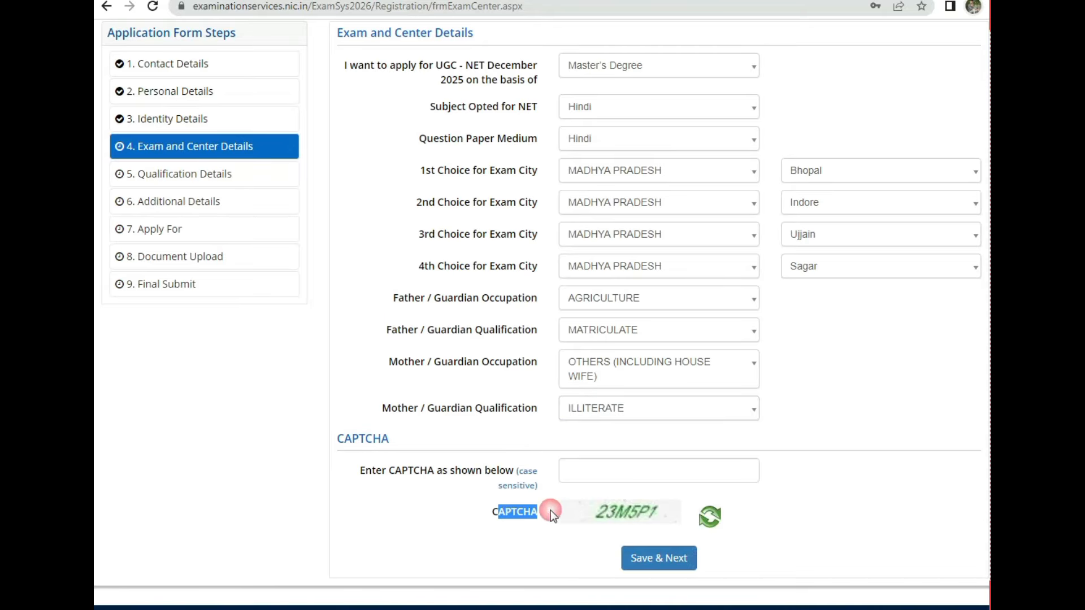
pyautogui.click(669, 567)
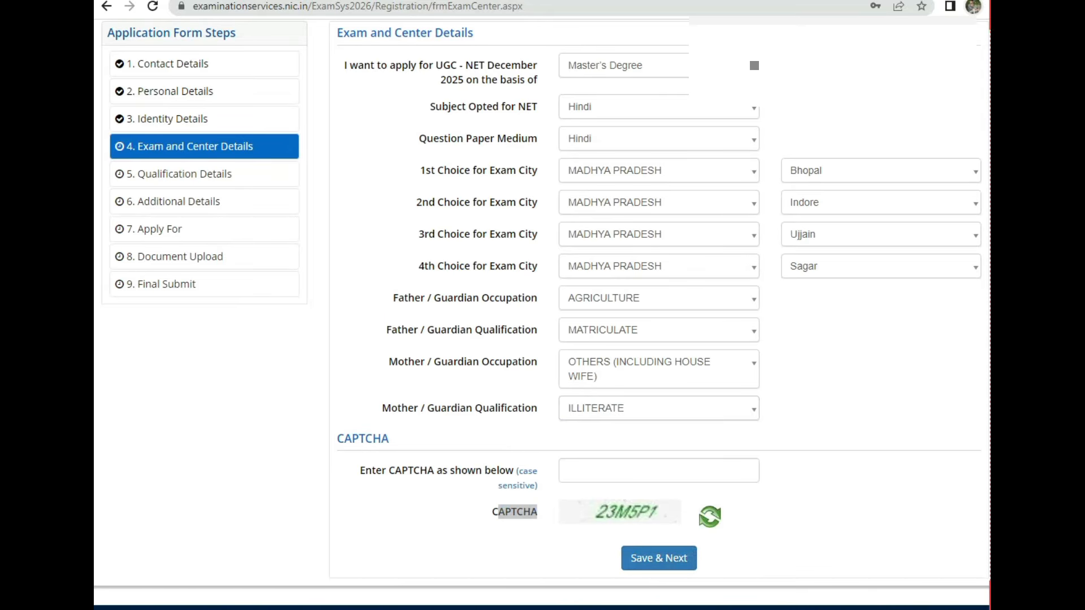
# Step: Set the Masters degree Pass Status to Passed
pyautogui.click(353, 110)
pyautogui.moveTo(340, 113); pyautogui.dragTo(410, 113)
pyautogui.moveTo(361, 148); pyautogui.dragTo(568, 148)
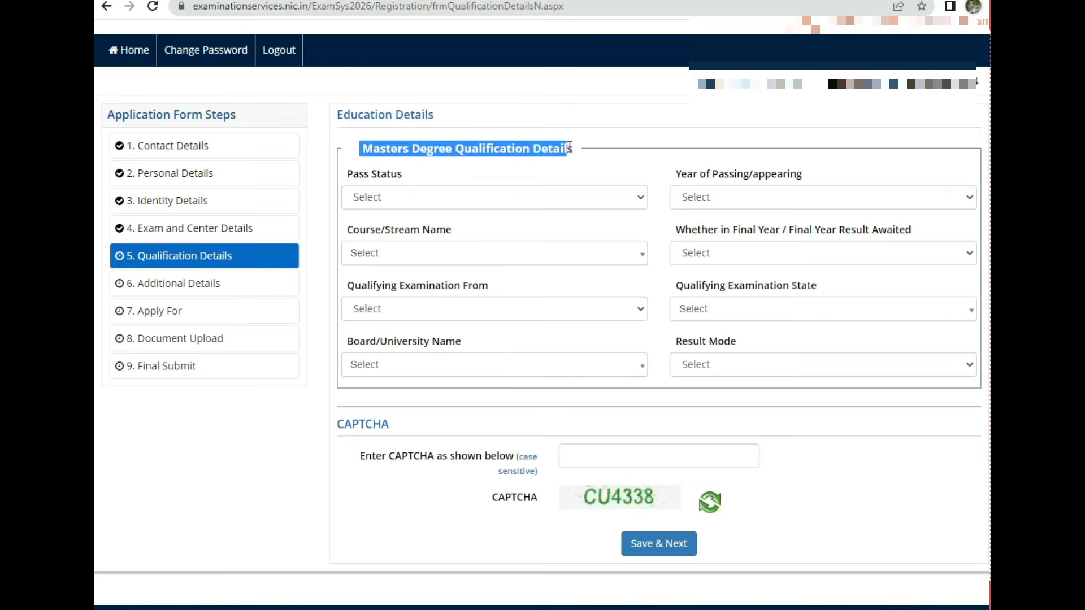
pyautogui.moveTo(346, 174); pyautogui.dragTo(421, 171)
pyautogui.click(429, 195)
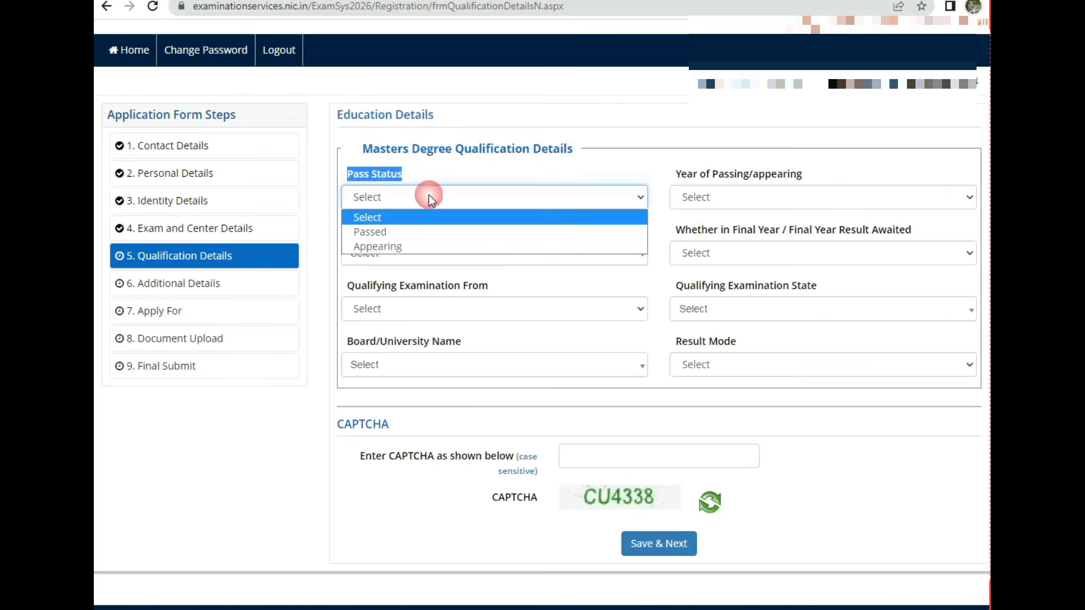
pyautogui.click(382, 231)
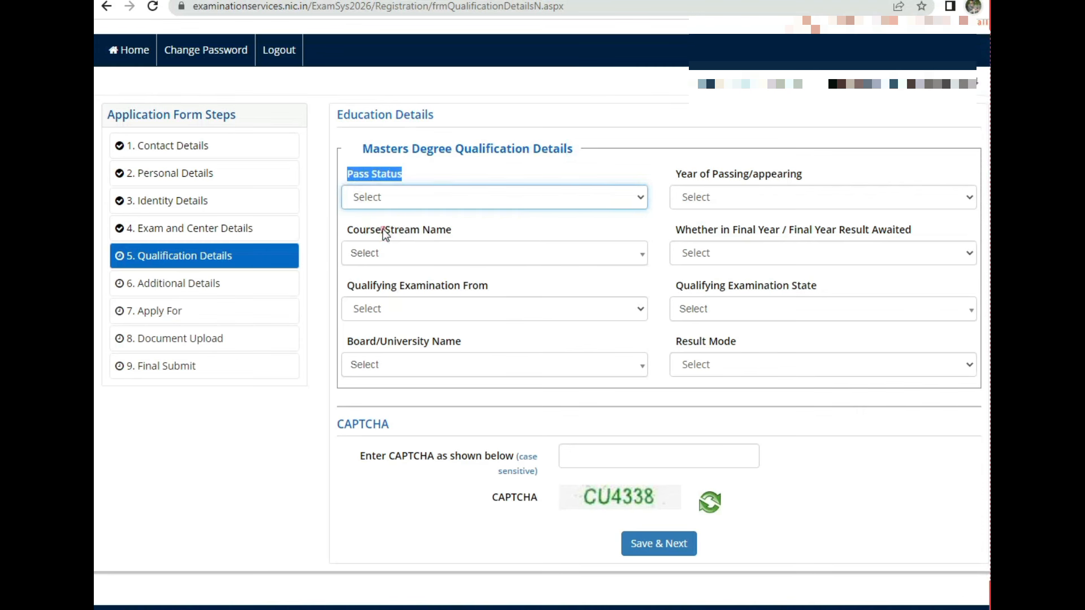
# Step: Choose 2014 as the Masters year of passing
pyautogui.click(711, 200)
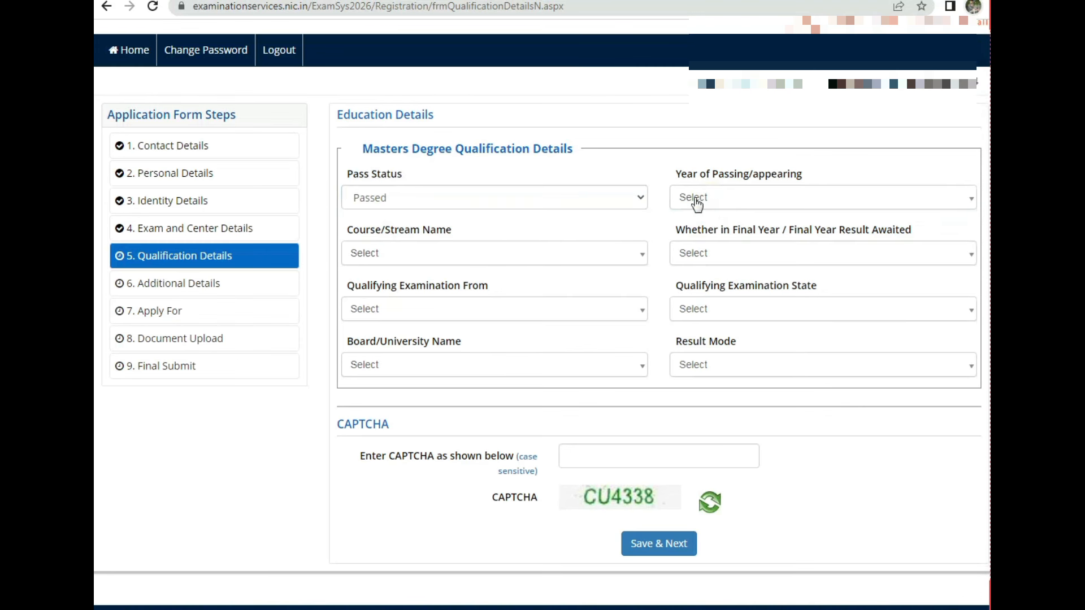
pyautogui.click(721, 202)
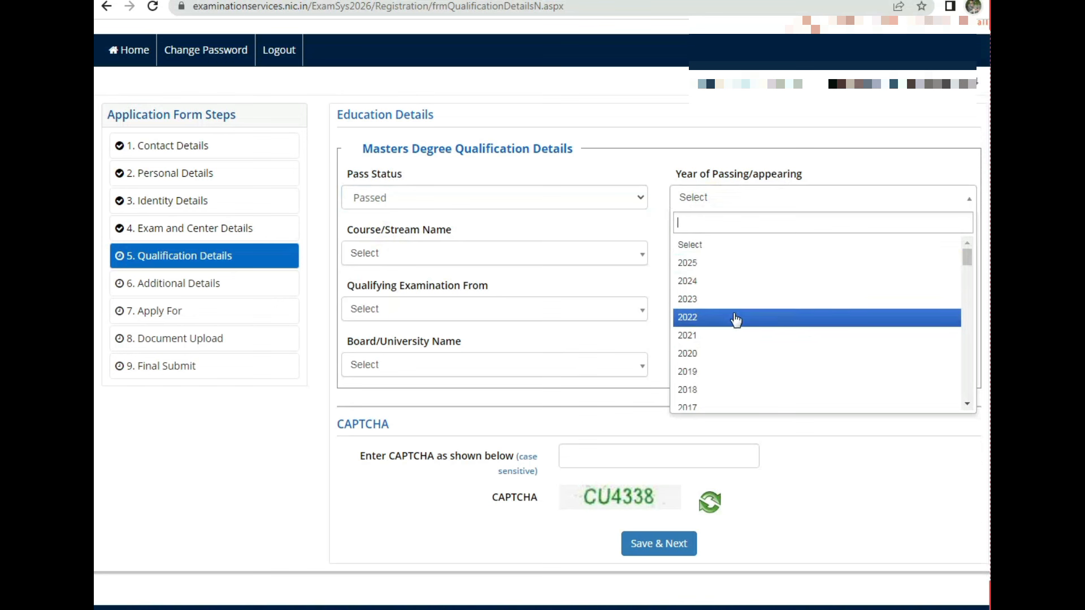
pyautogui.click(494, 253)
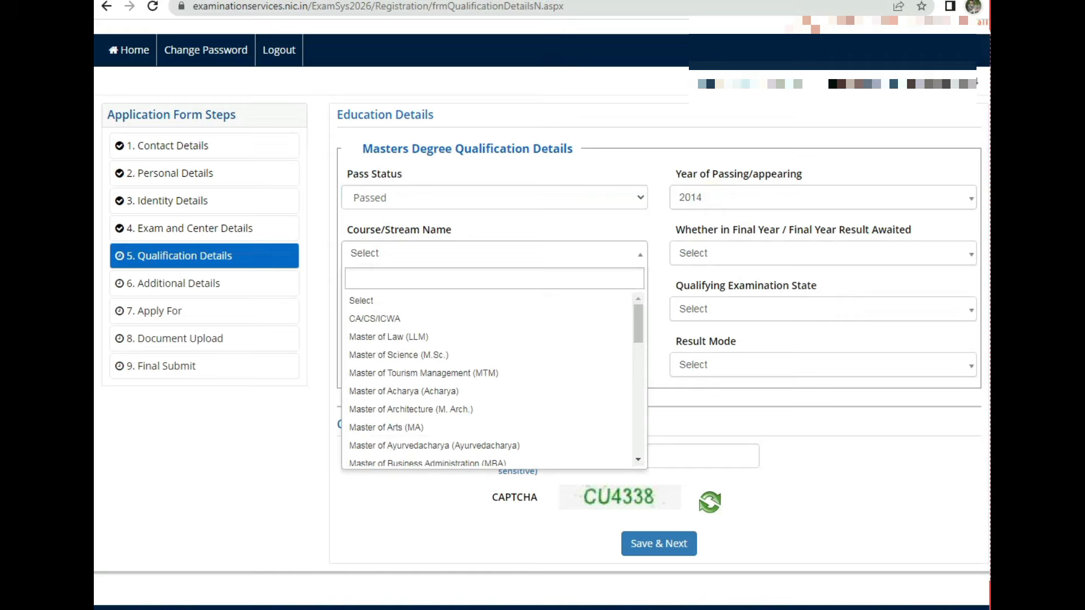
pyautogui.click(706, 222)
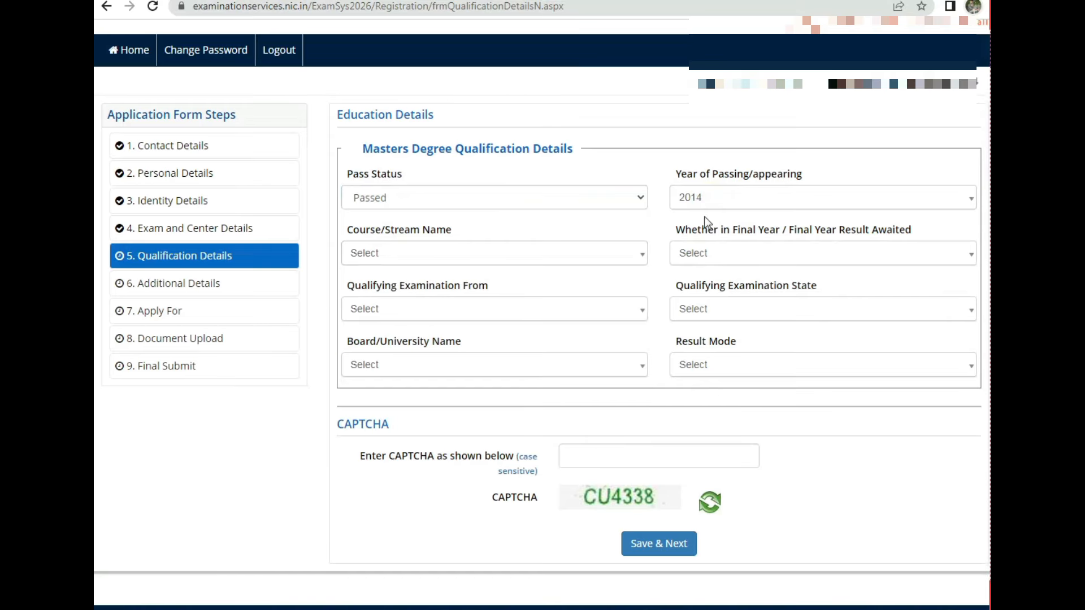
pyautogui.click(712, 202)
pyautogui.click(713, 202)
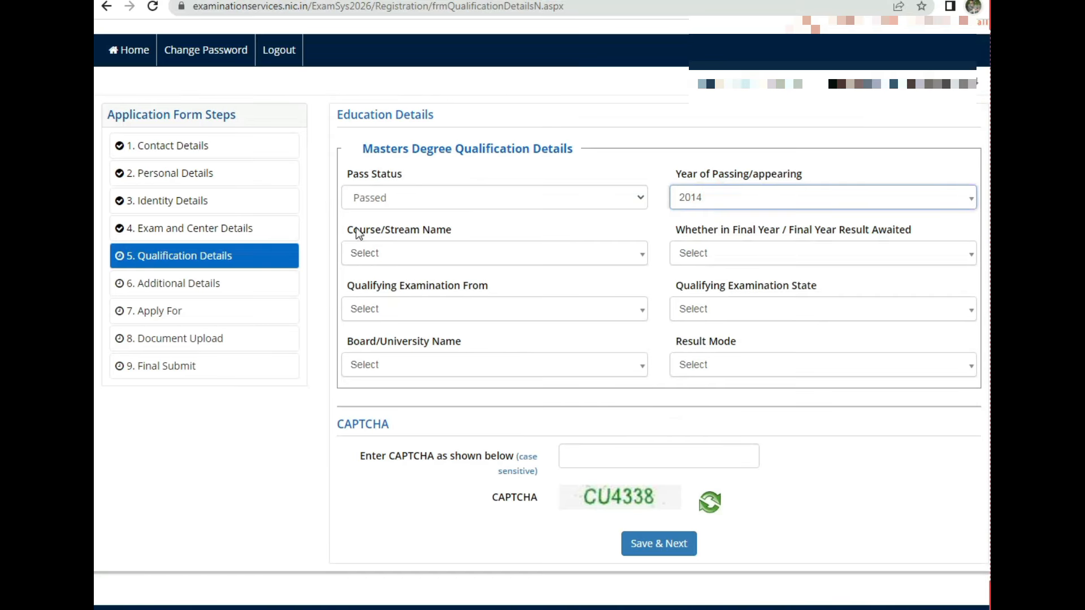
# Step: Browse the Course/Stream Name list of master's courses
pyautogui.moveTo(355, 230); pyautogui.dragTo(441, 233)
pyautogui.click(388, 253)
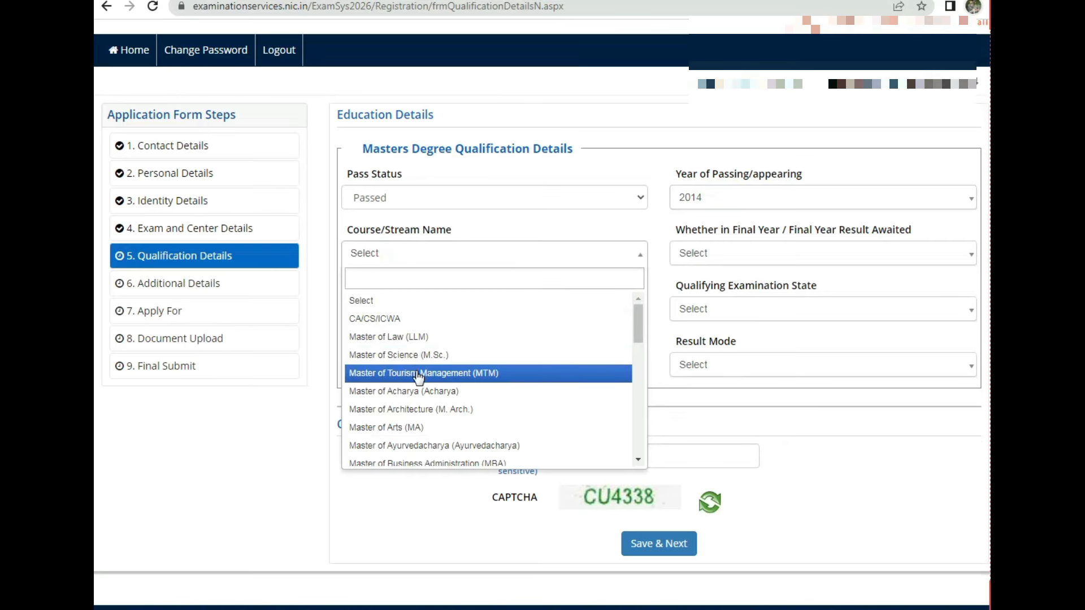
pyautogui.scroll(-8, 440, 418)
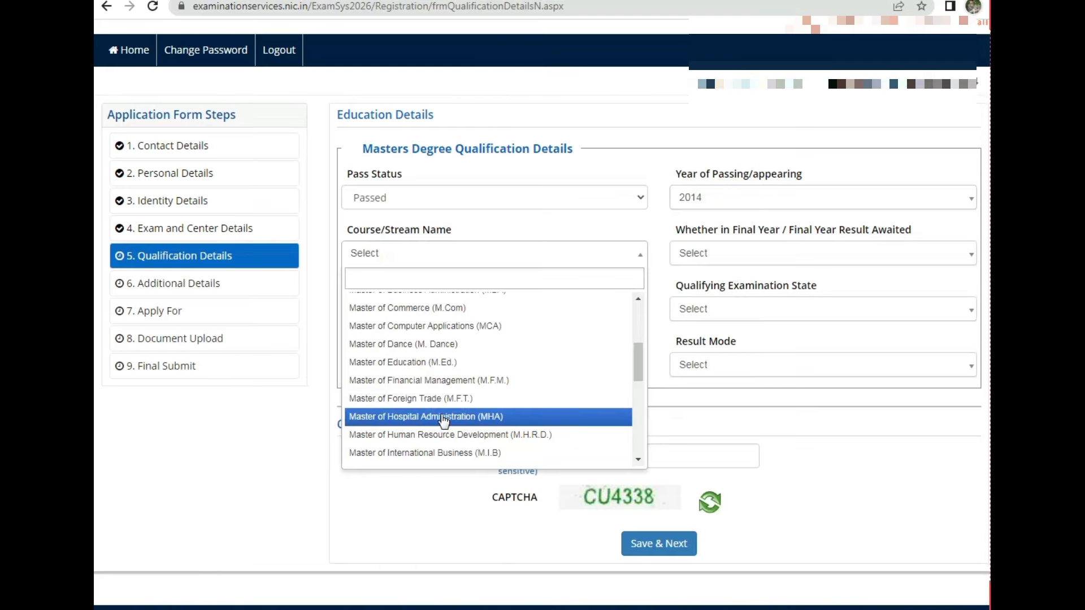
pyautogui.scroll(-2, 442, 407)
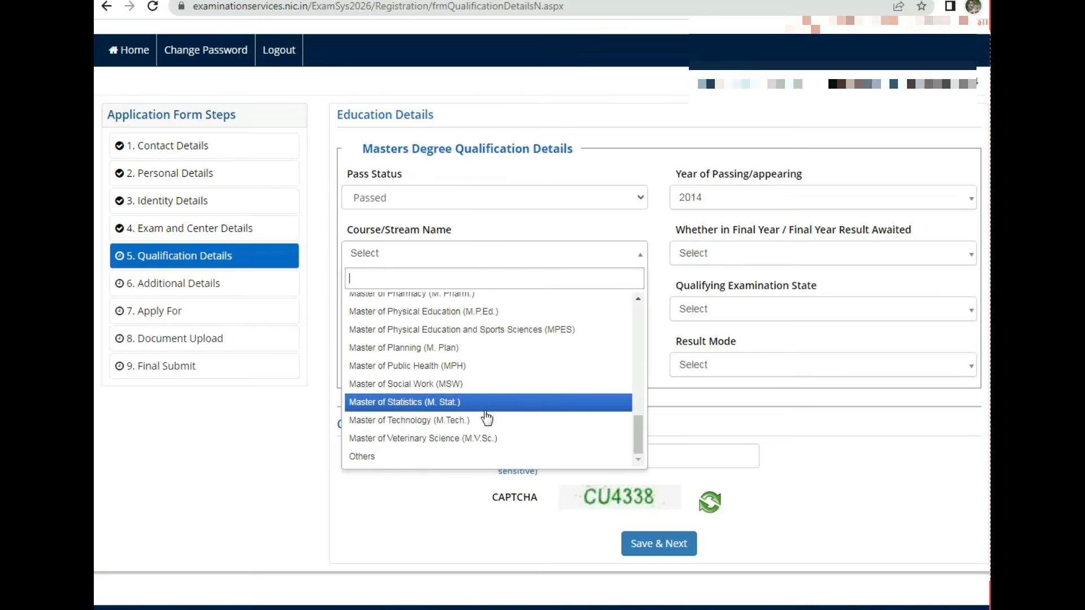
pyautogui.moveTo(638, 428); pyautogui.dragTo(673, 378)
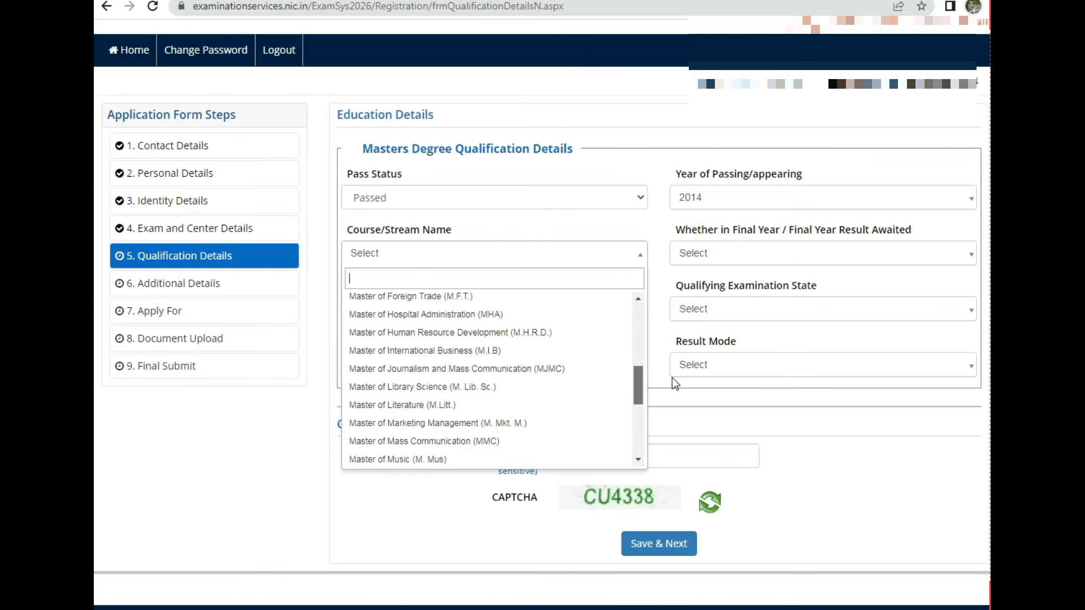
# Step: Choose Others as the course and enter MASTER OF HINDI as its name
pyautogui.click(672, 377)
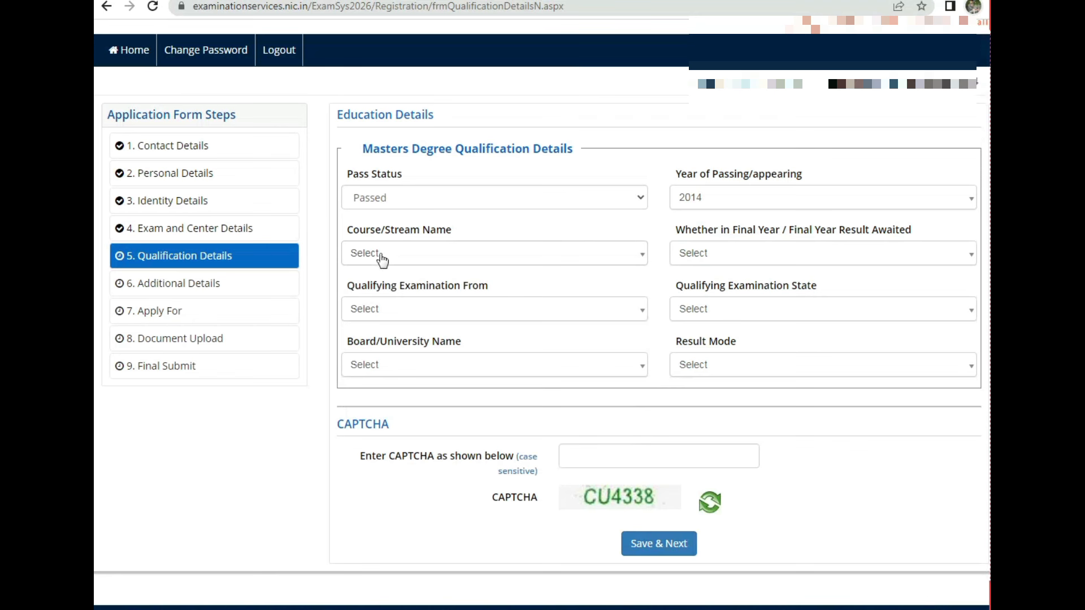
pyautogui.click(470, 252)
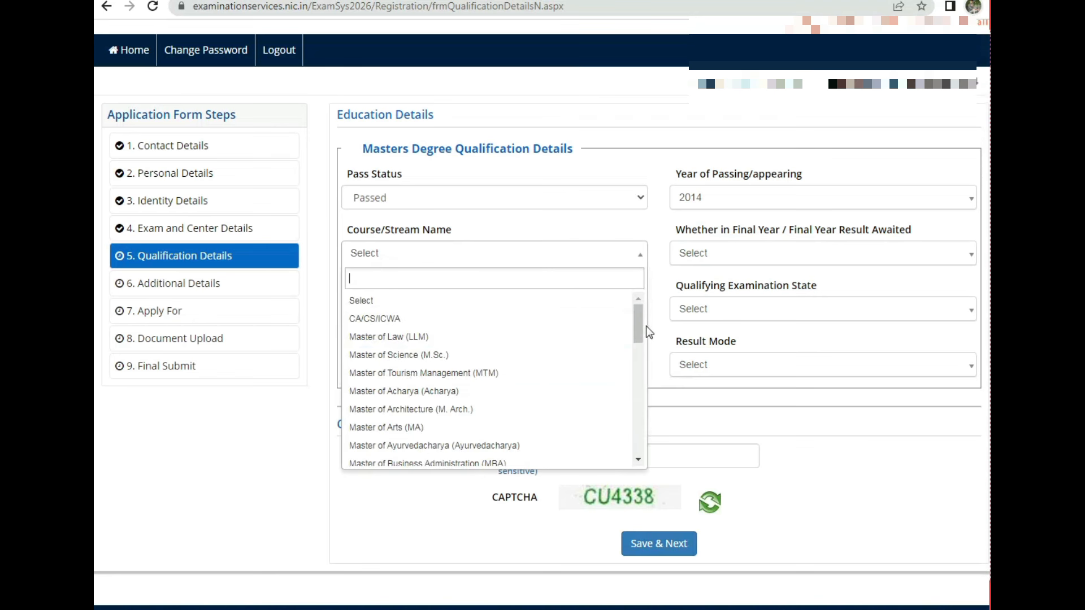
pyautogui.moveTo(643, 321); pyautogui.dragTo(650, 436)
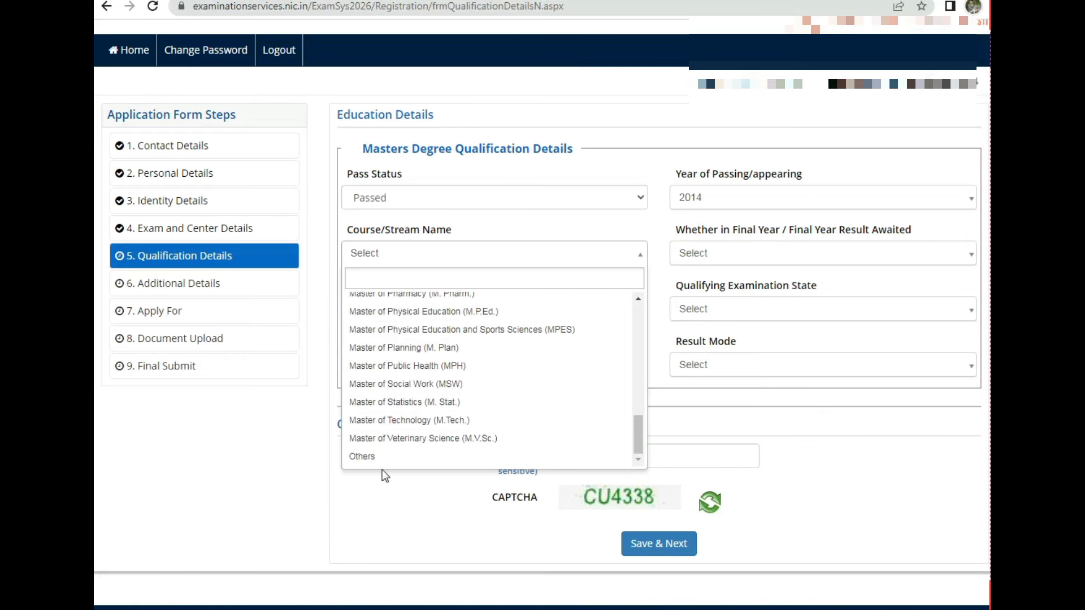
pyautogui.click(370, 462)
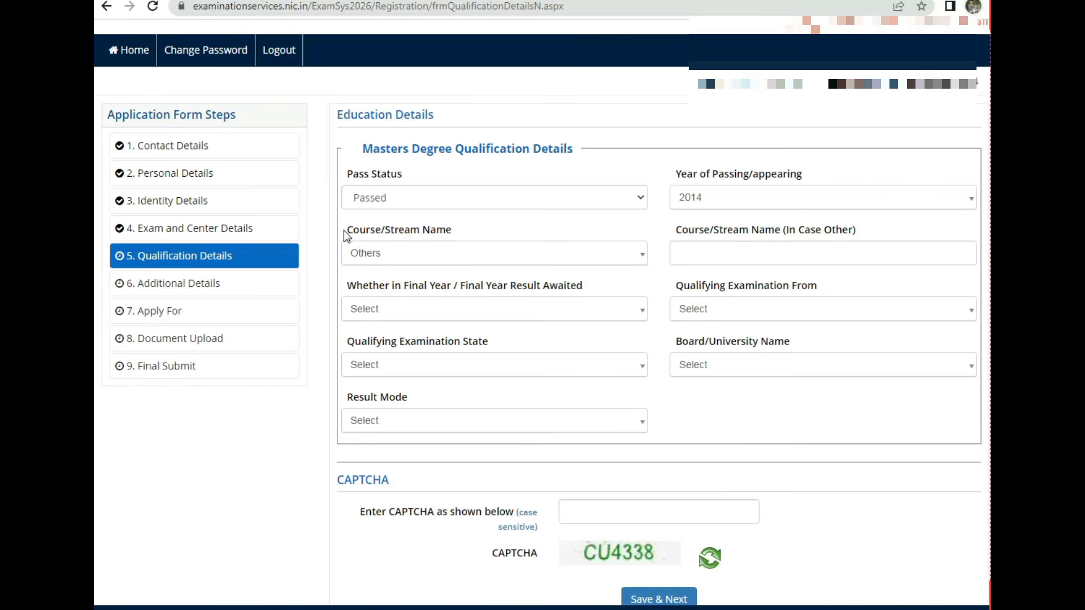
pyautogui.moveTo(346, 231); pyautogui.dragTo(430, 230)
pyautogui.click(696, 257)
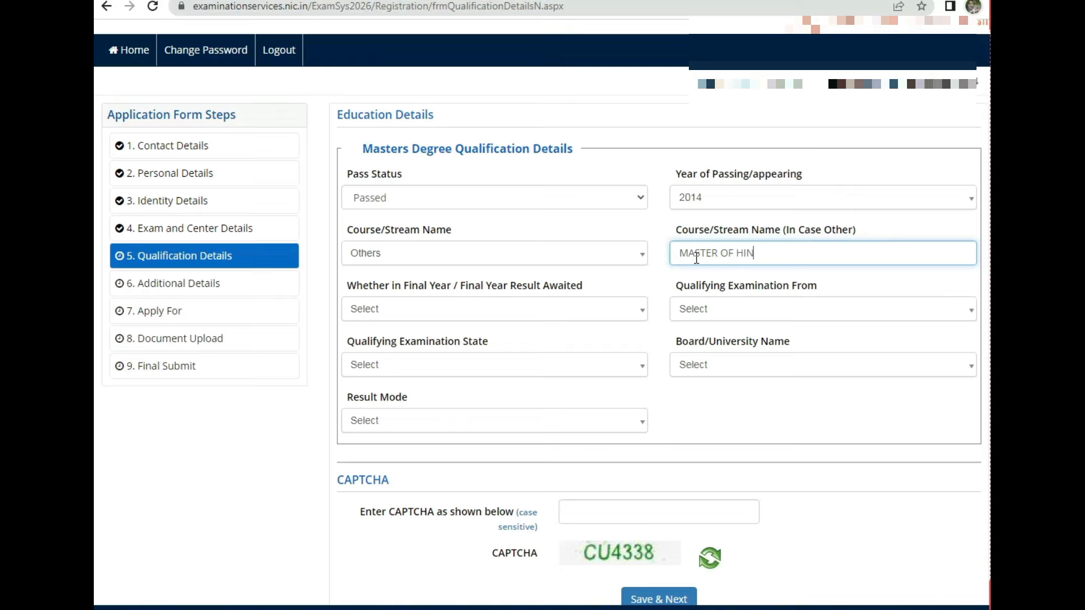
# Step: Mark final-year status Not Applicable and the qualifying exam as from India
pyautogui.click(459, 319)
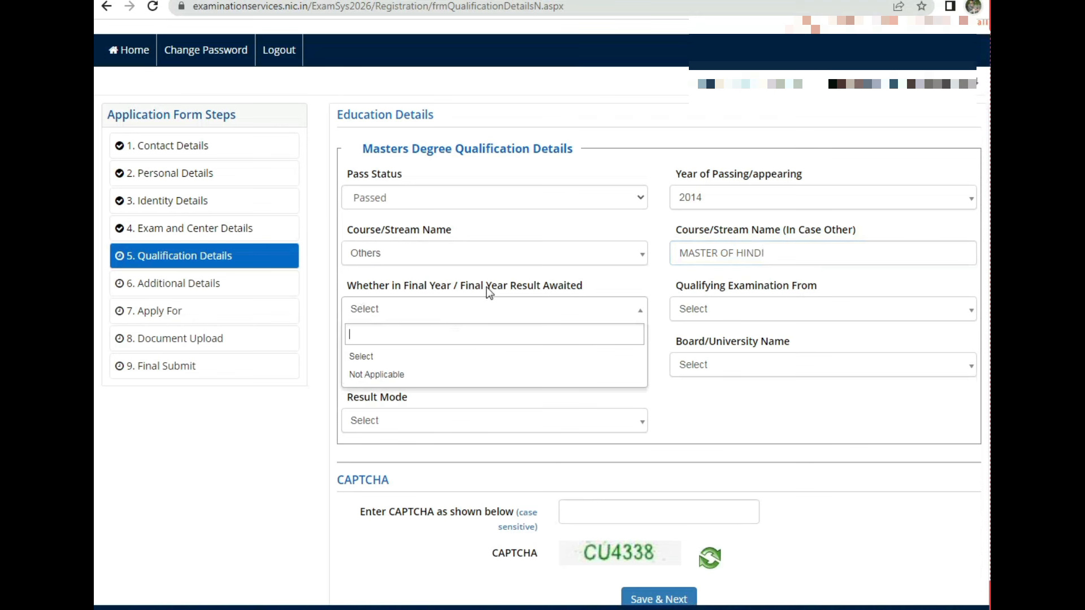
pyautogui.click(365, 377)
pyautogui.moveTo(395, 287); pyautogui.dragTo(507, 286)
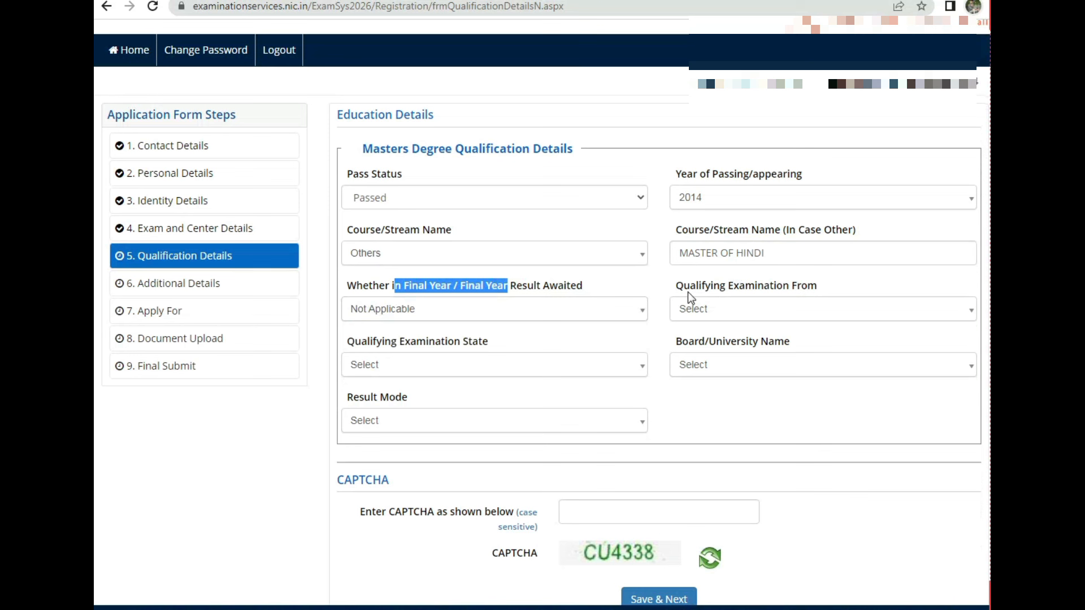
pyautogui.moveTo(676, 286); pyautogui.dragTo(773, 289)
pyautogui.click(738, 312)
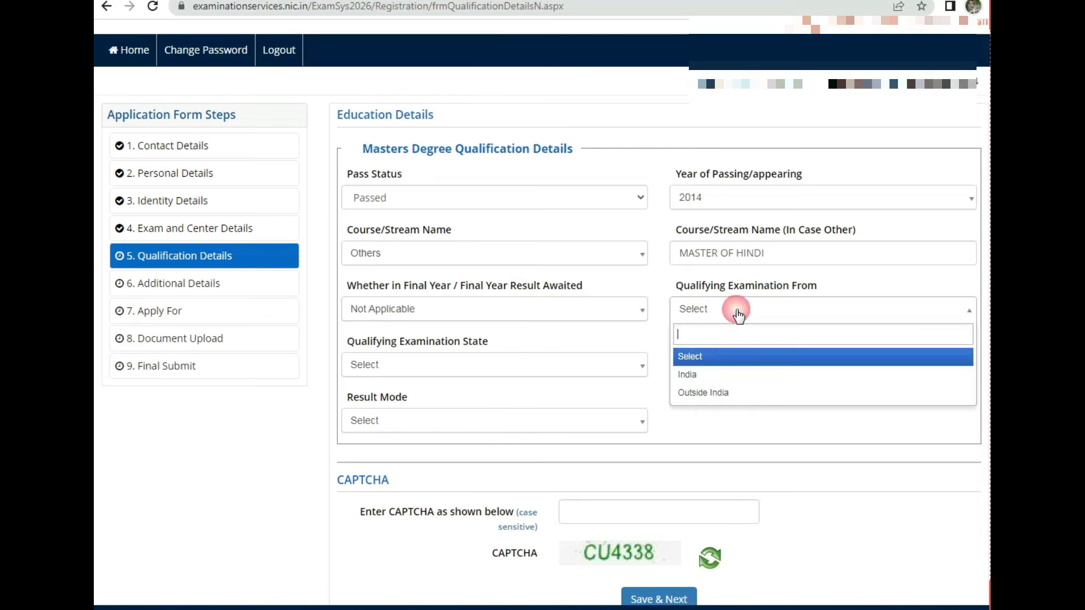
pyautogui.click(705, 382)
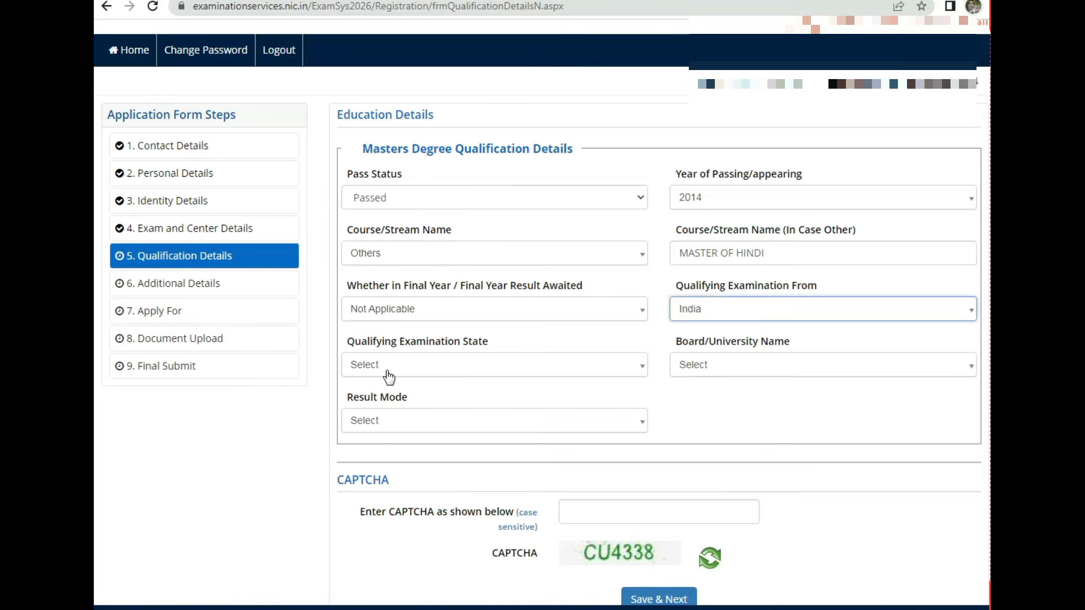
# Step: Set the qualifying examination state to MADHYA PRADESH
pyautogui.click(348, 350)
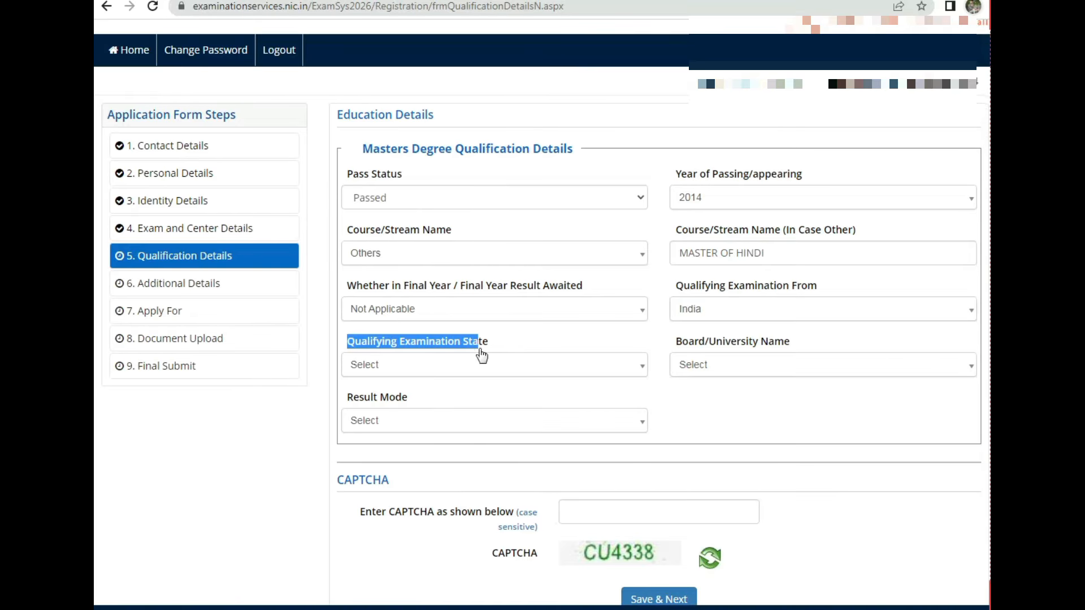
pyautogui.click(492, 370)
pyautogui.write('MA')
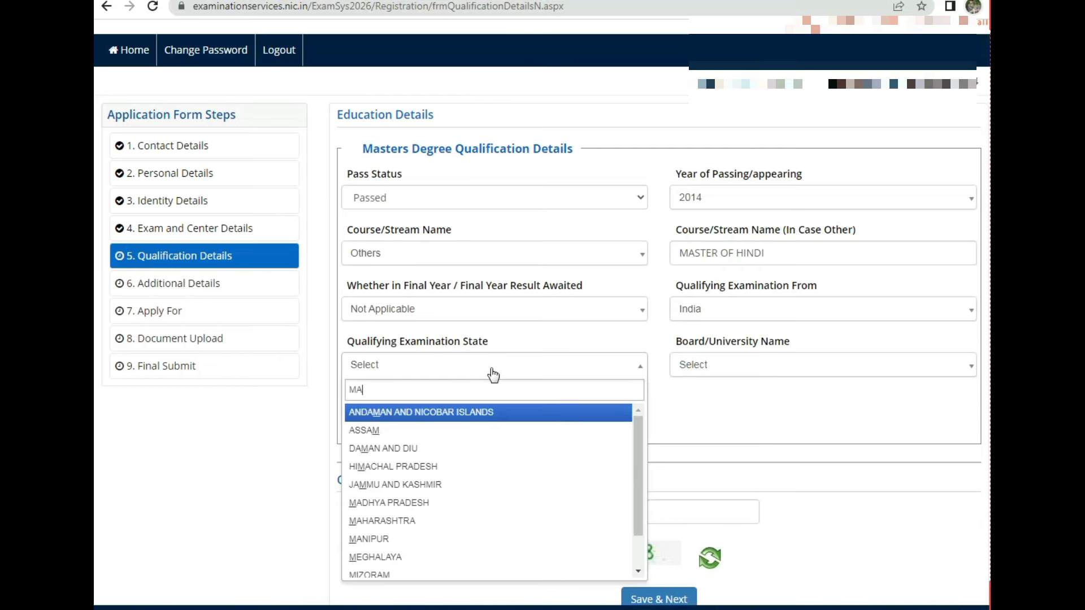
pyautogui.press('Return')
pyautogui.click(492, 370)
pyautogui.write('M')
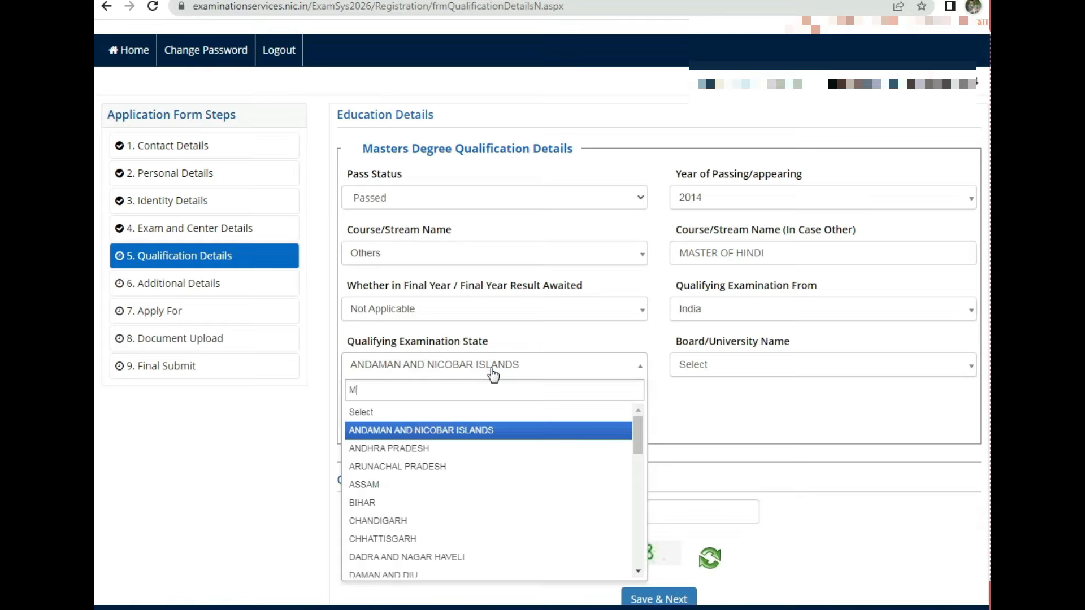
pyautogui.write('AD')
pyautogui.click(492, 422)
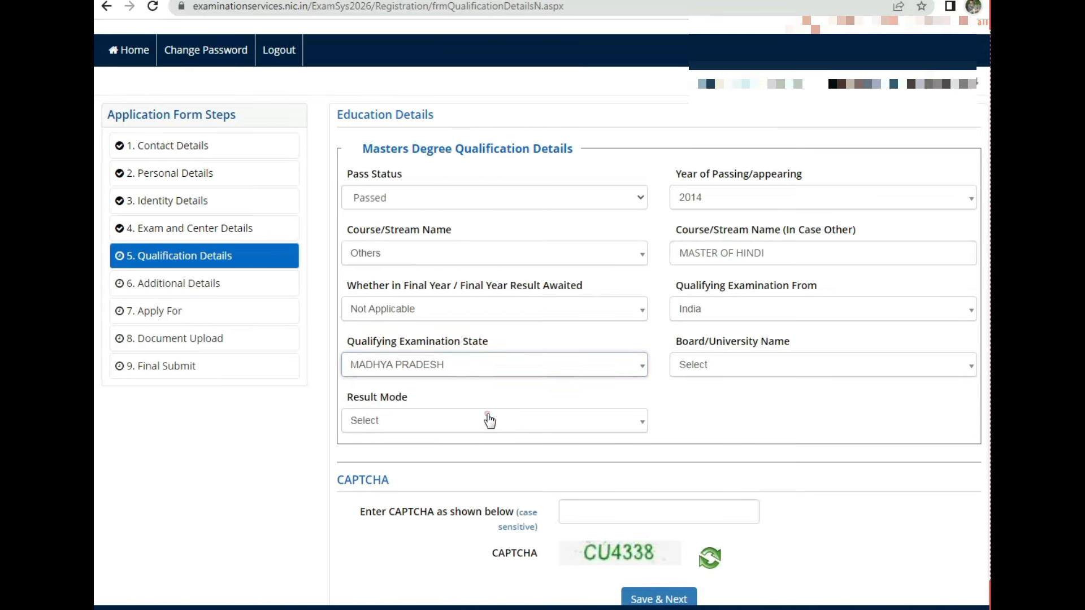
# Step: Select Barkatullaah University as the university
pyautogui.click(706, 364)
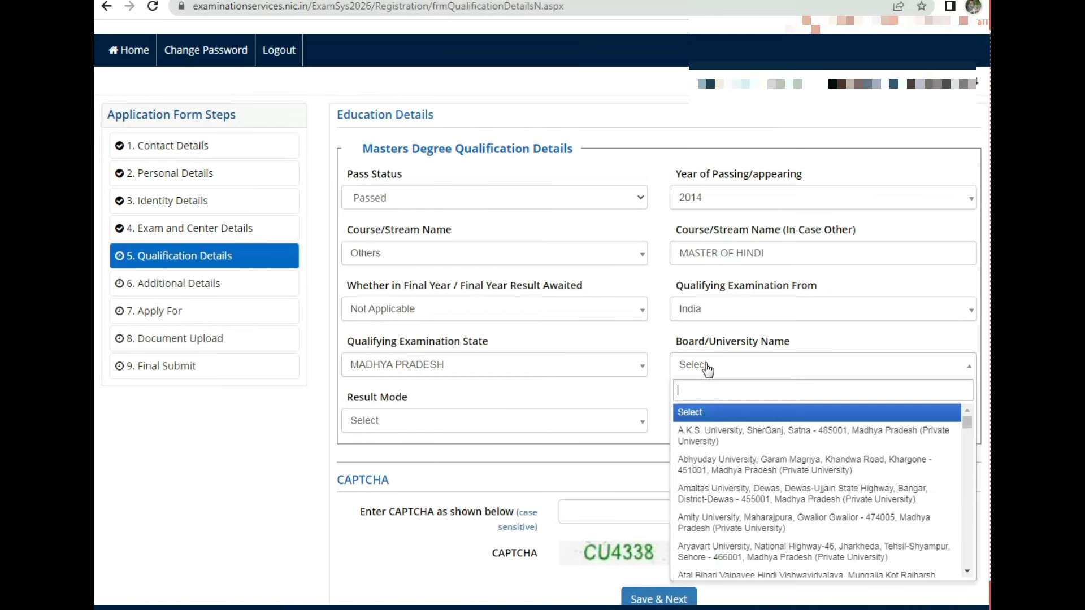
pyautogui.write('BAR')
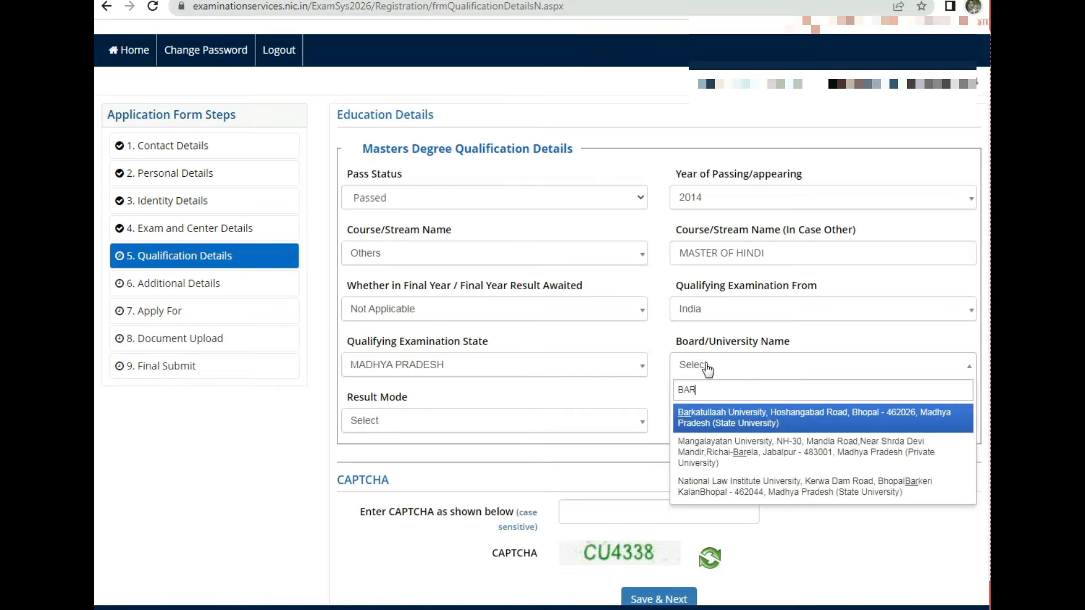
pyautogui.click(761, 424)
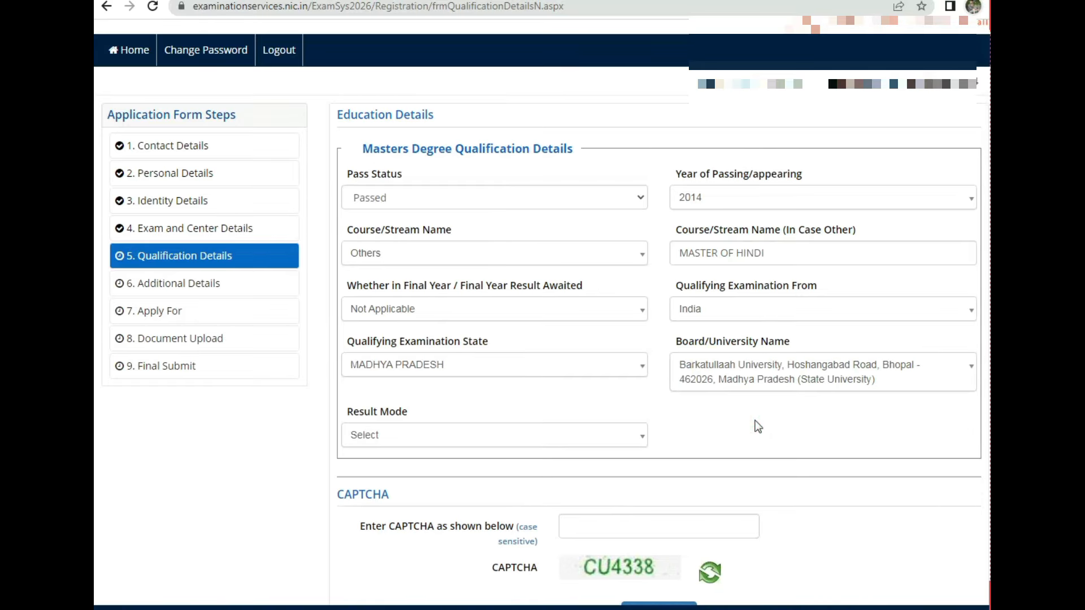
pyautogui.click(850, 364)
pyautogui.moveTo(968, 445); pyautogui.dragTo(962, 598)
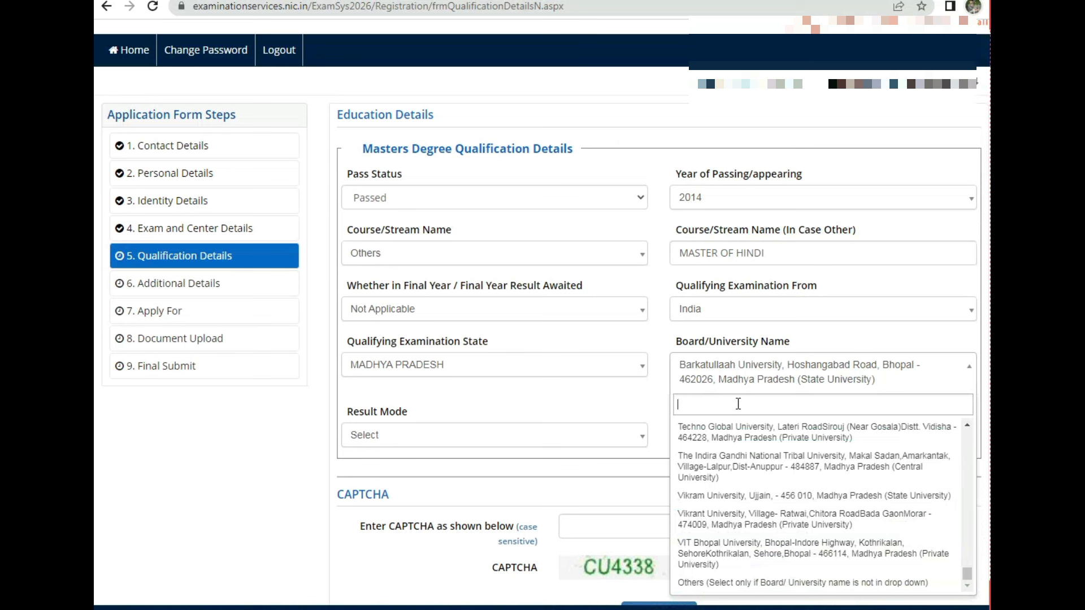
pyautogui.write('bark')
pyautogui.click(724, 435)
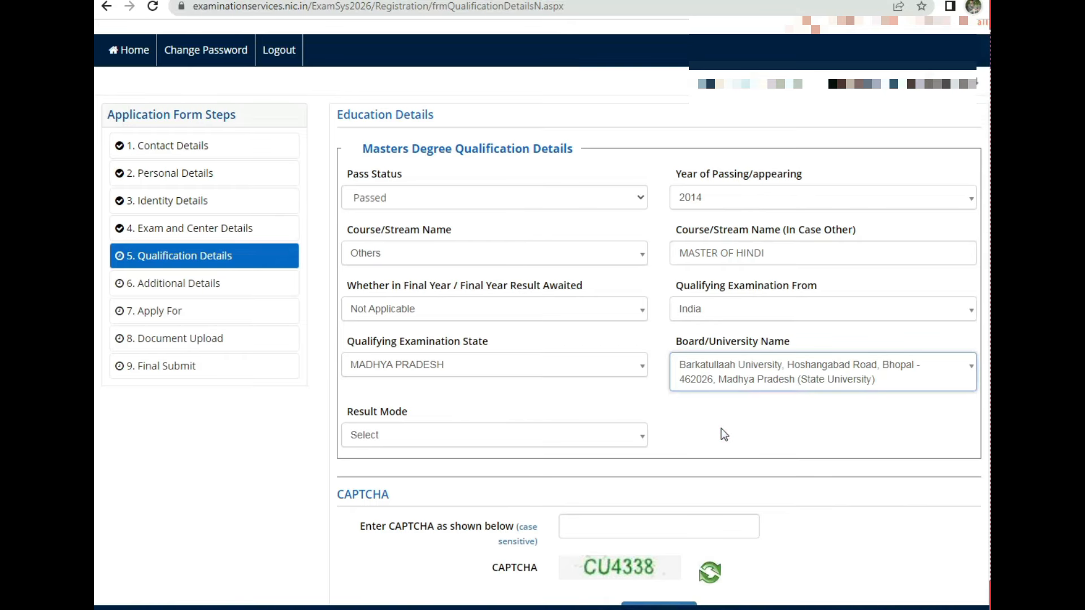
pyautogui.click(376, 440)
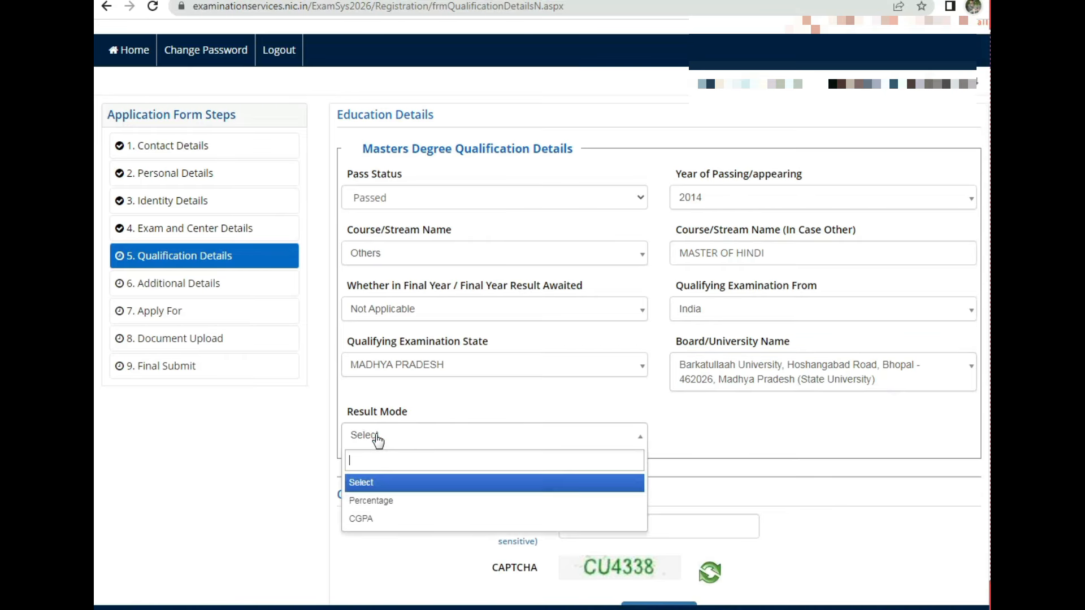
# Step: Set result mode to Percentage with total marks 1600 and obtained marks 831
pyautogui.click(387, 501)
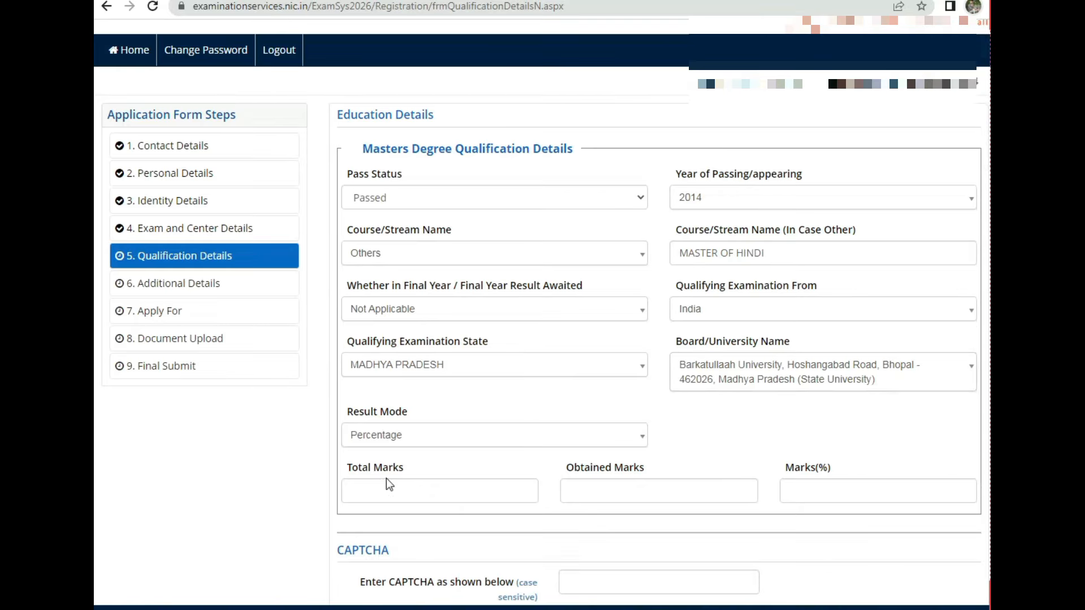
pyautogui.scroll(-2, 389, 484)
pyautogui.moveTo(350, 345); pyautogui.dragTo(374, 346)
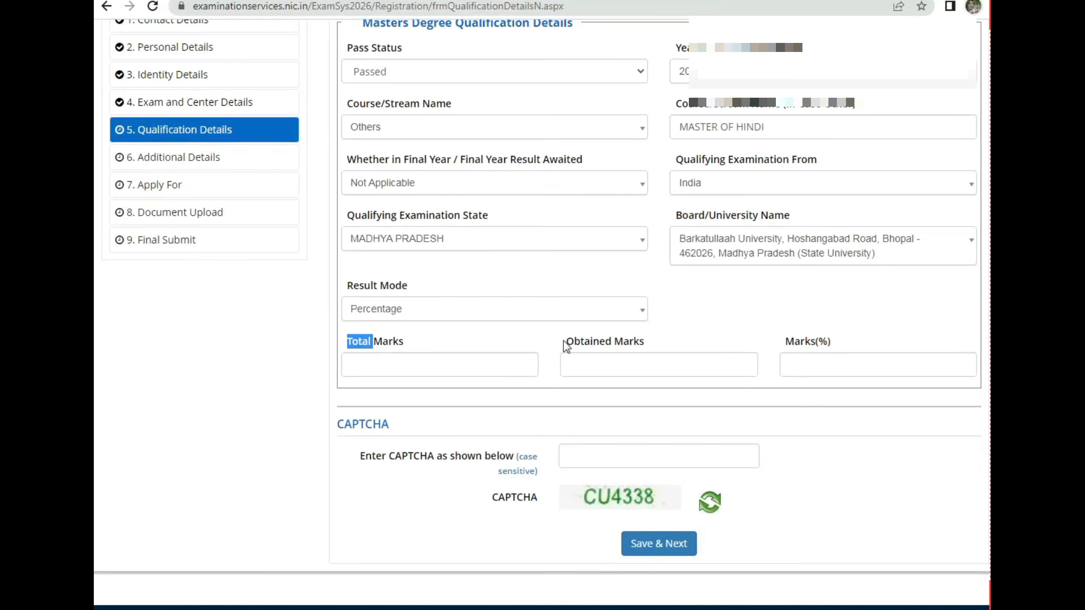
pyautogui.moveTo(564, 341); pyautogui.dragTo(635, 345)
pyautogui.click(388, 369)
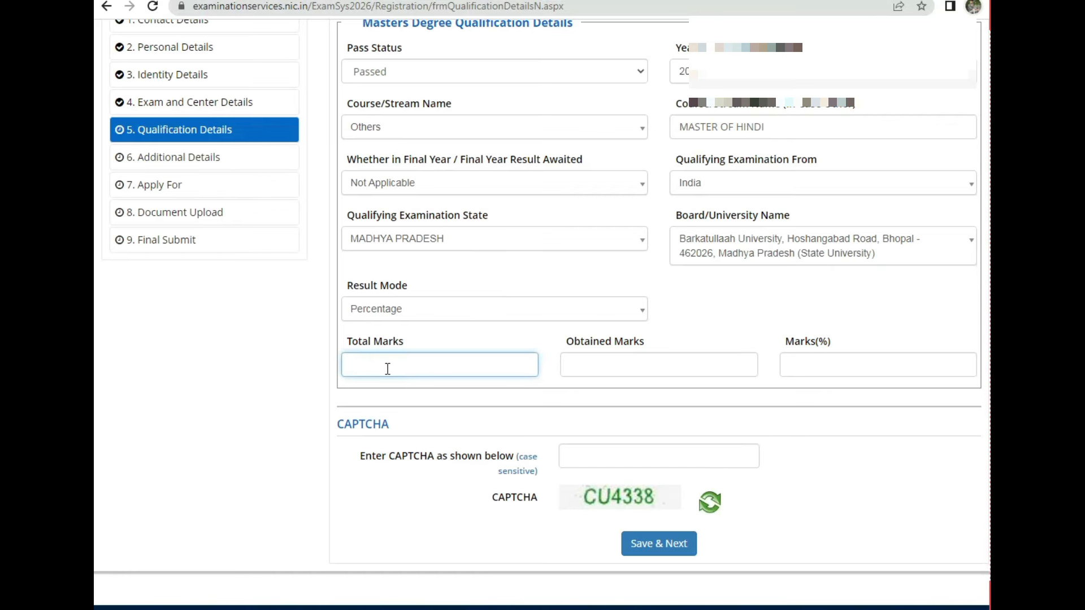
pyautogui.write('1600')
pyautogui.press('Tab')
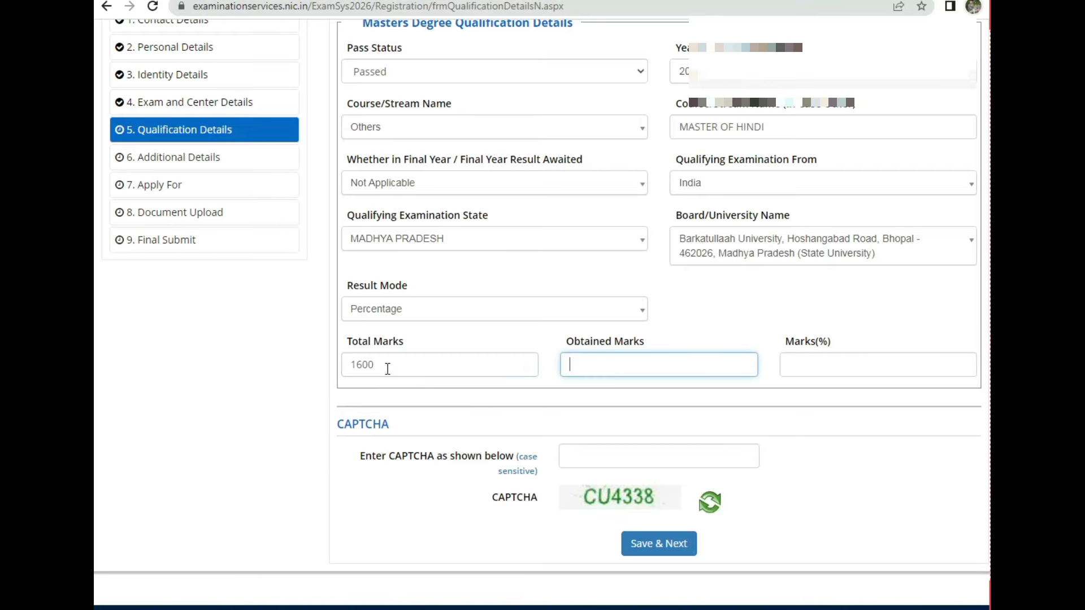
pyautogui.write('831')
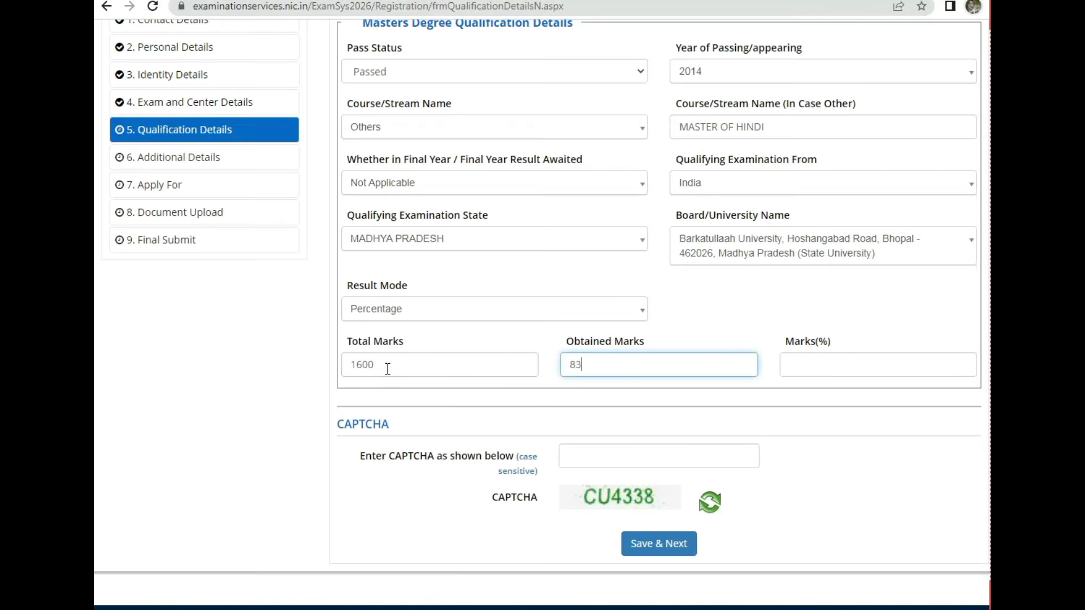
pyautogui.press('Tab')
# Step: Enter the CAPTCHA and save the qualification details, confirming with Yes
pyautogui.click(601, 456)
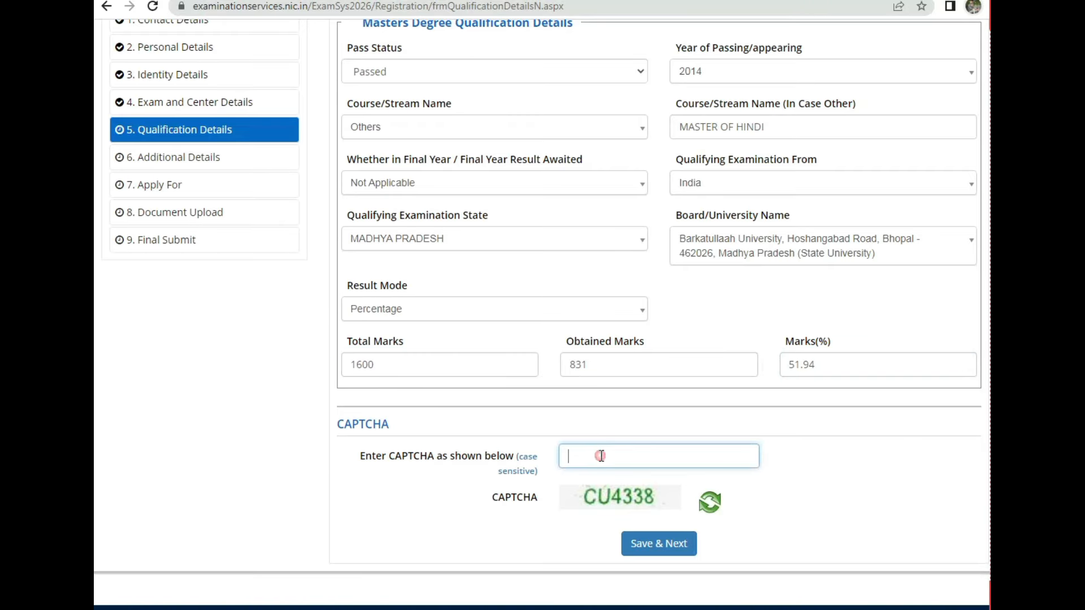
pyautogui.write('CU4338')
pyautogui.click(682, 546)
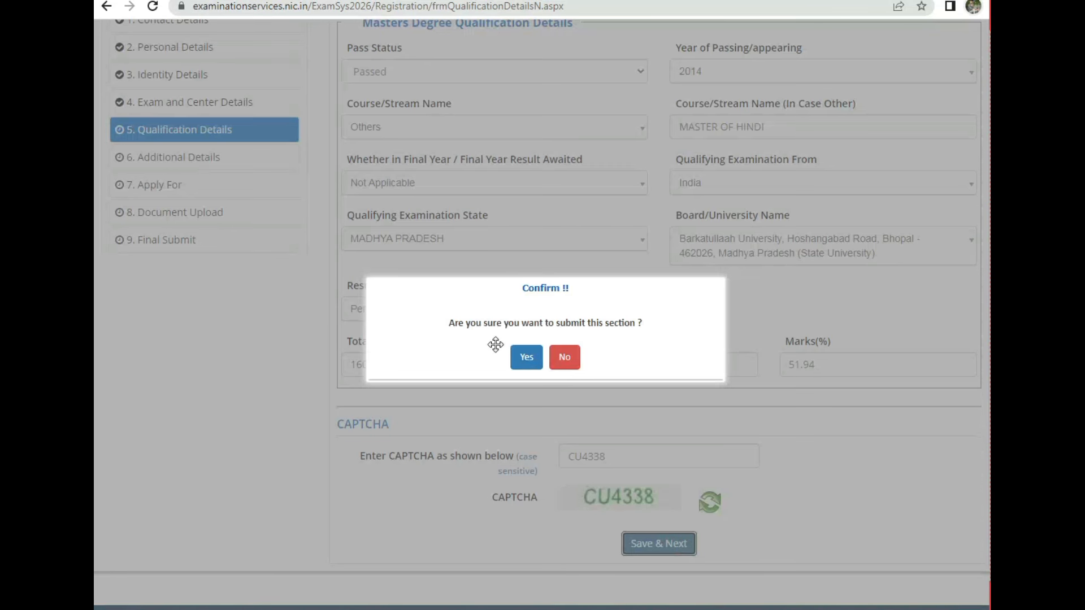
pyautogui.click(519, 359)
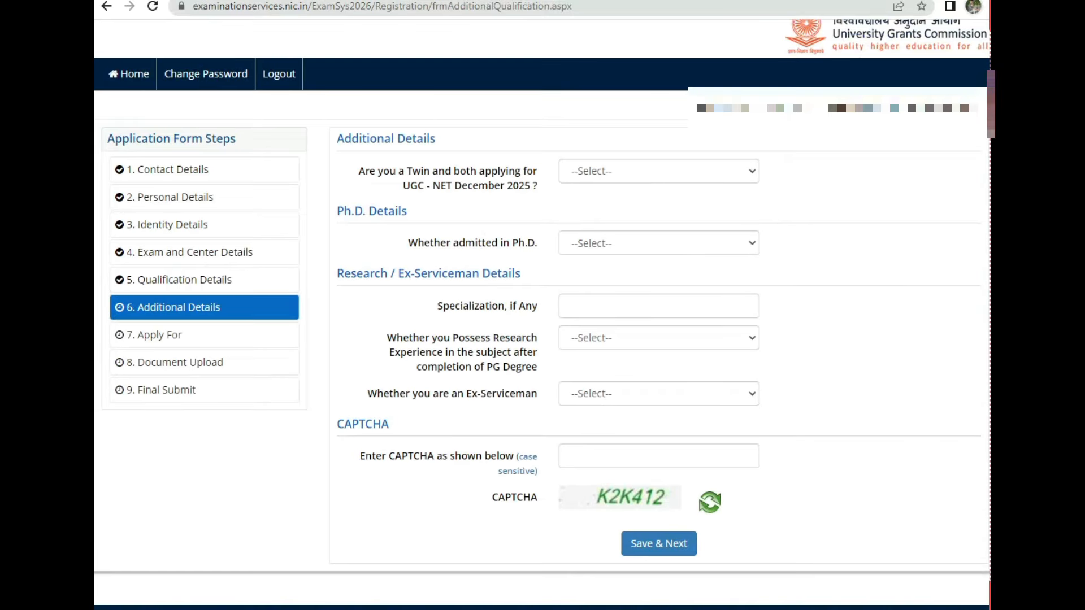
# Step: Answer No to the twin applicant question
pyautogui.moveTo(338, 138); pyautogui.dragTo(426, 141)
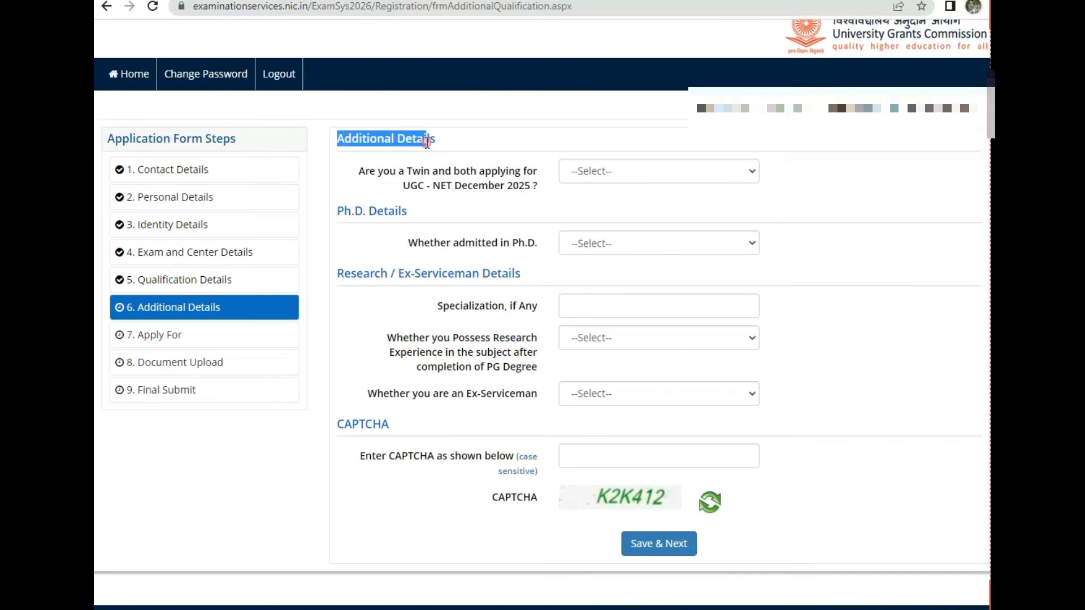
pyautogui.moveTo(359, 171); pyautogui.dragTo(497, 174)
pyautogui.moveTo(403, 187); pyautogui.dragTo(465, 184)
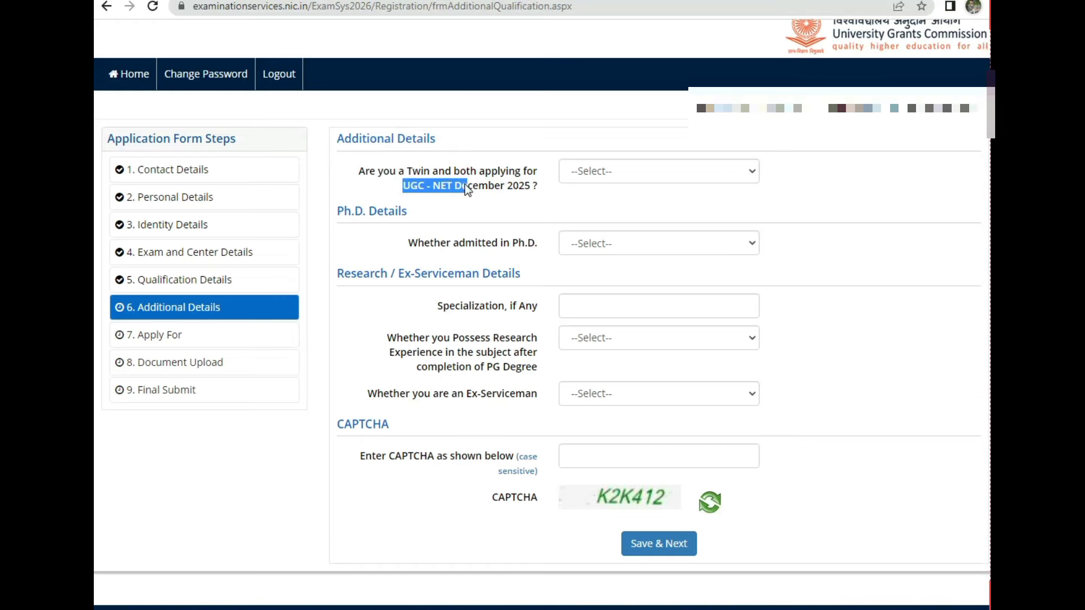
pyautogui.click(686, 170)
pyautogui.click(586, 206)
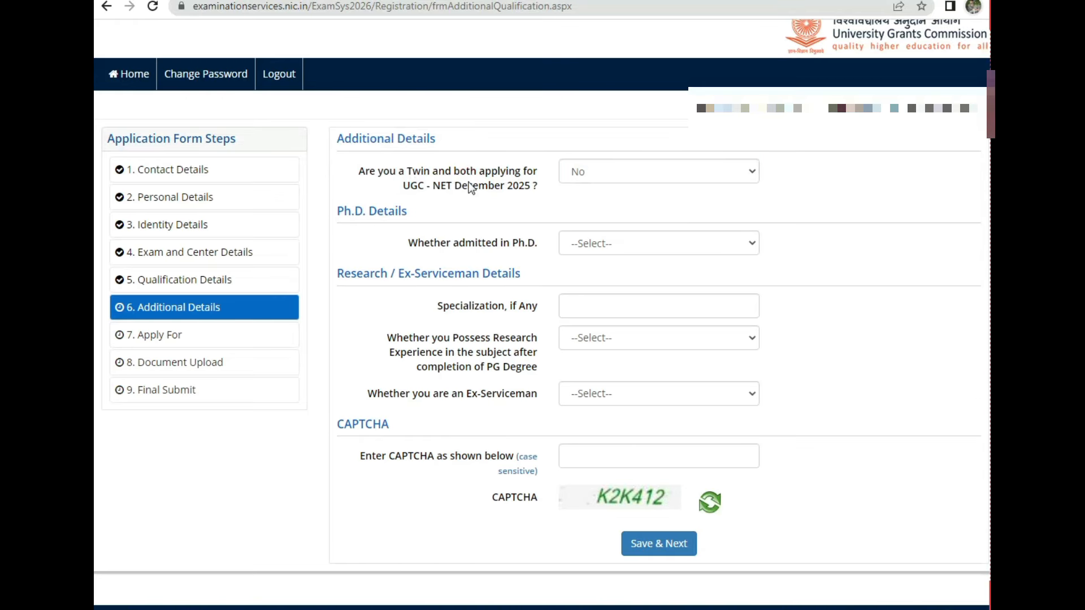
pyautogui.moveTo(439, 171); pyautogui.dragTo(500, 182)
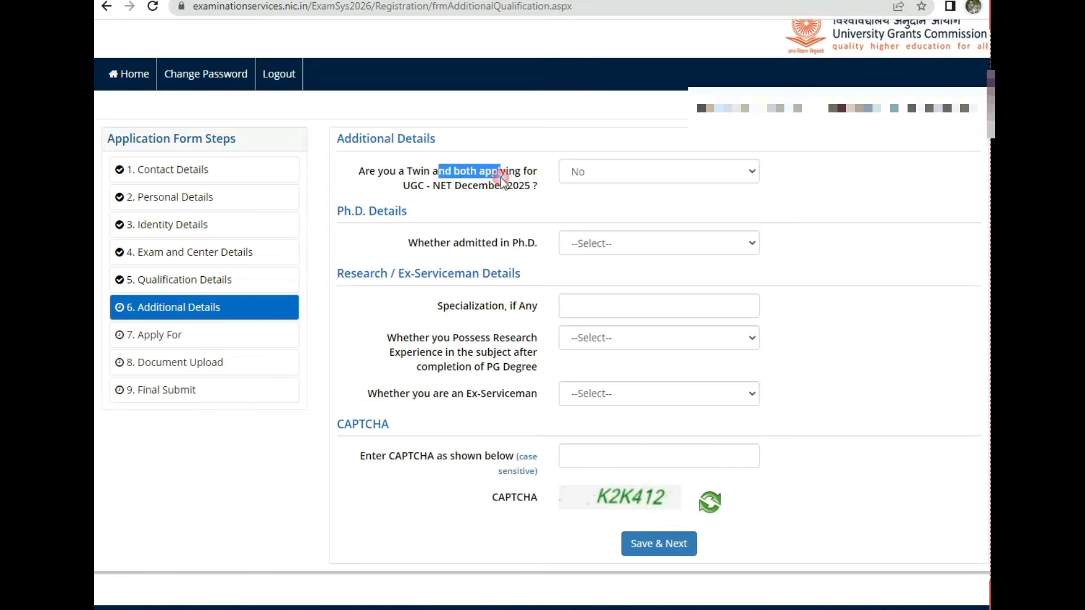
pyautogui.click(574, 202)
# Step: Answer No to whether admitted in Ph.D
pyautogui.doubleClick(356, 214)
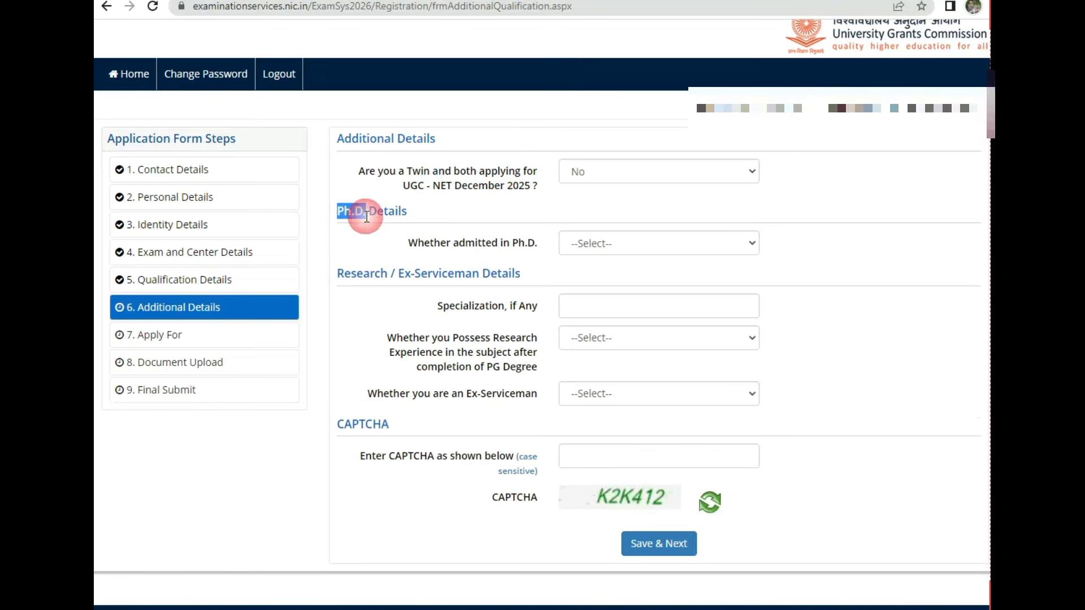
pyautogui.moveTo(406, 242); pyautogui.dragTo(525, 243)
pyautogui.click(627, 242)
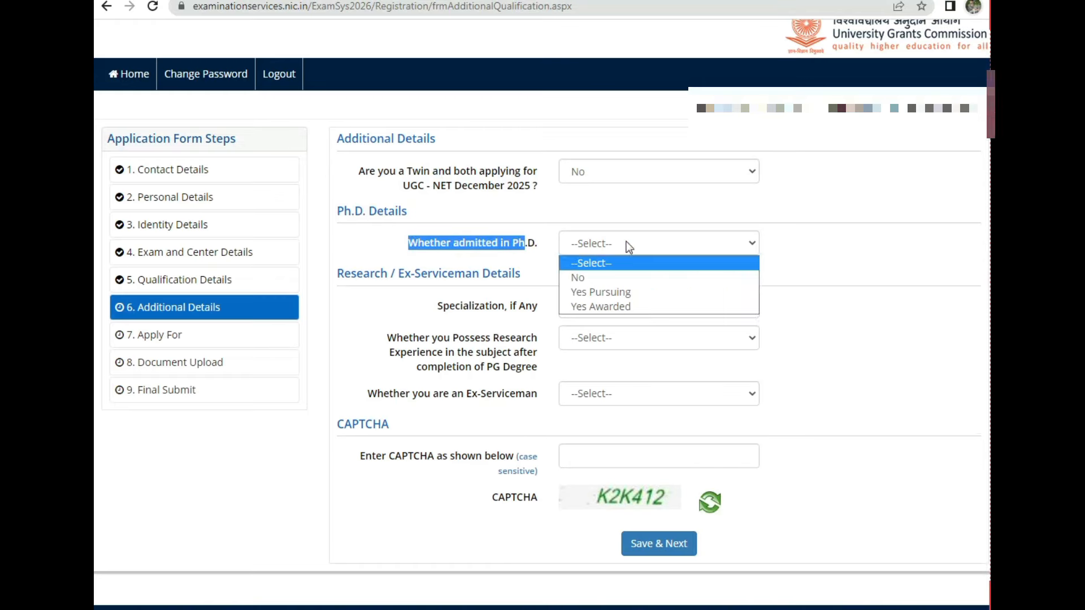
pyautogui.click(612, 280)
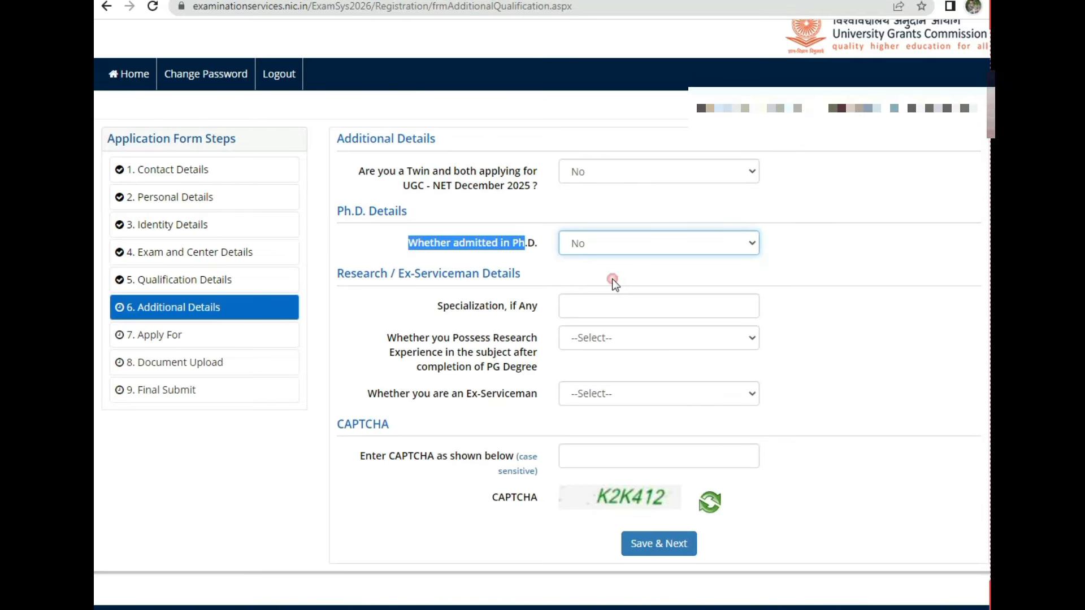
pyautogui.click(430, 289)
# Step: Answer NO to both the research experience and ex-serviceman questions
pyautogui.moveTo(343, 277); pyautogui.dragTo(496, 278)
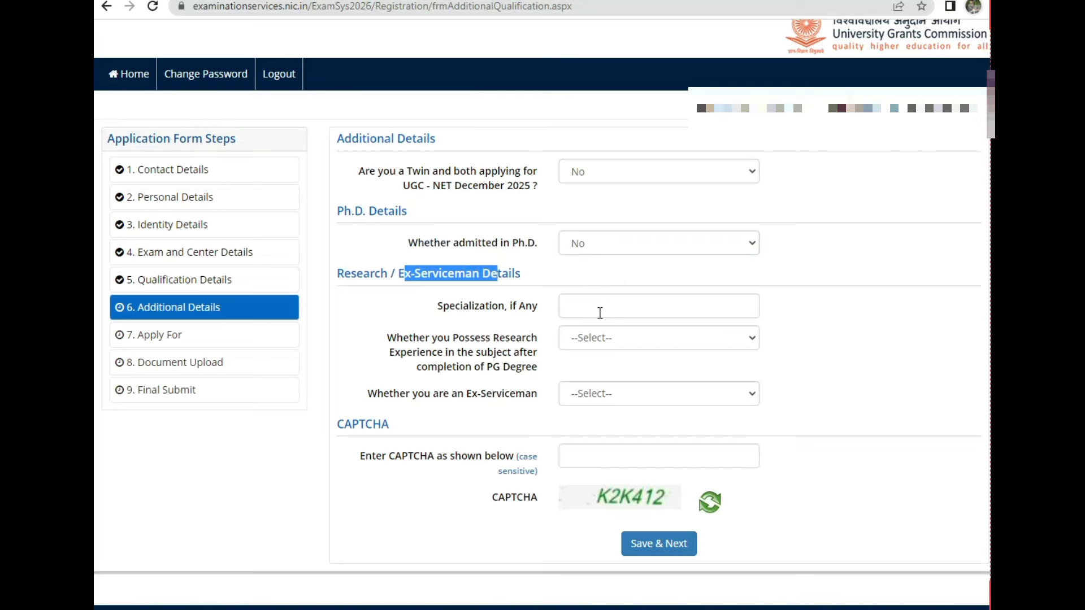
pyautogui.click(627, 338)
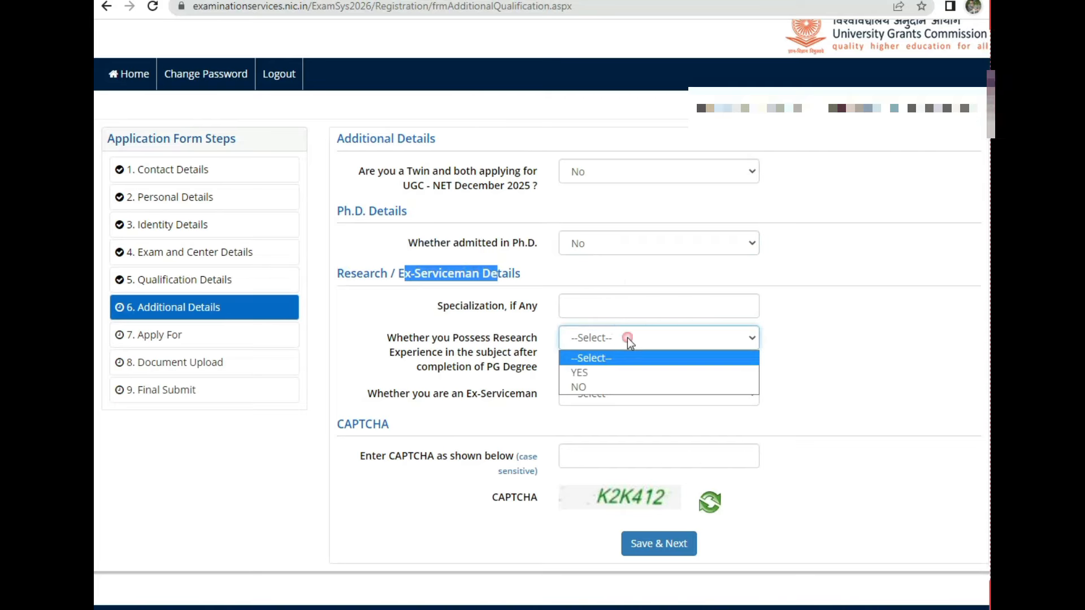
pyautogui.click(596, 386)
pyautogui.click(493, 372)
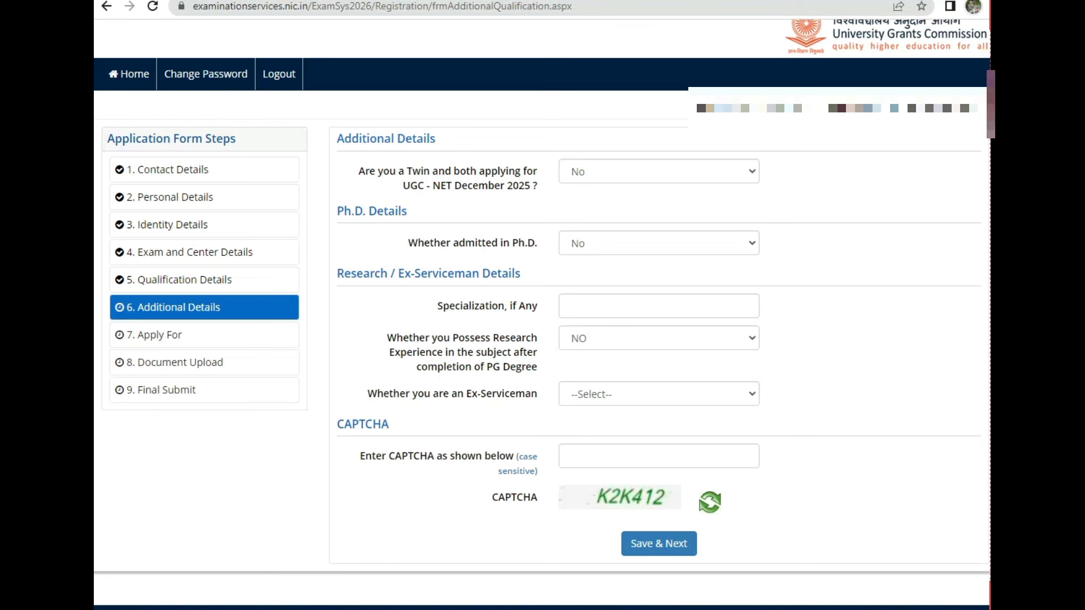
pyautogui.moveTo(397, 335); pyautogui.dragTo(528, 374)
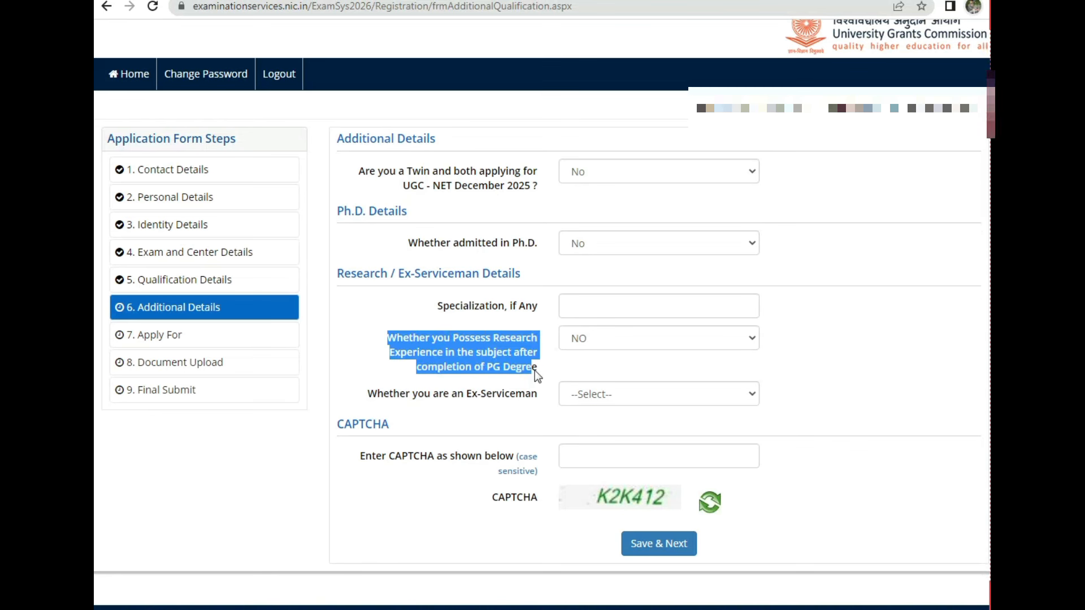
pyautogui.click(398, 405)
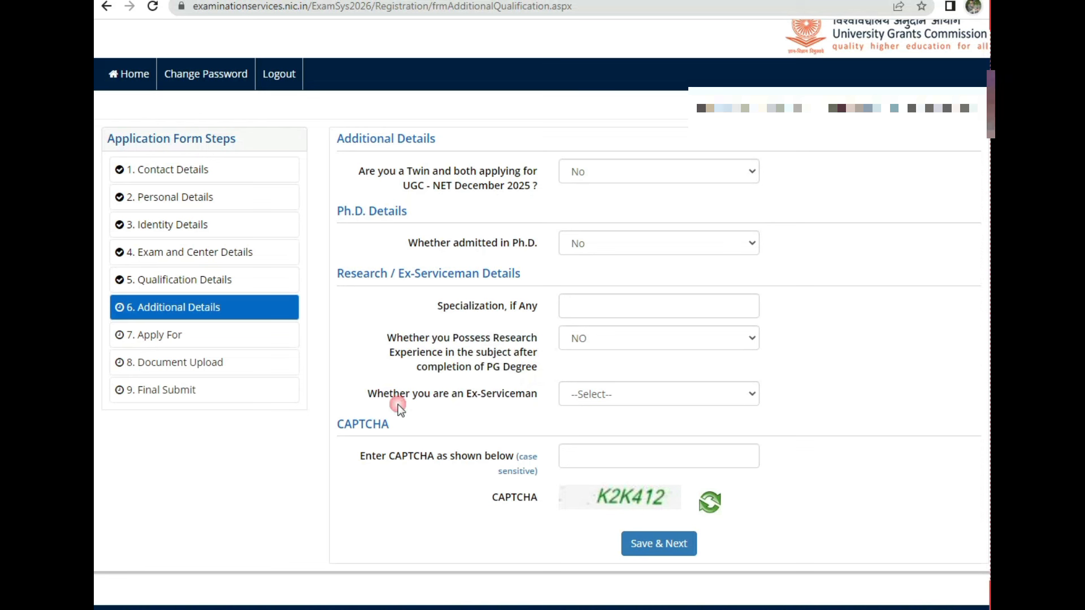
pyautogui.moveTo(366, 393); pyautogui.dragTo(532, 401)
pyautogui.click(636, 398)
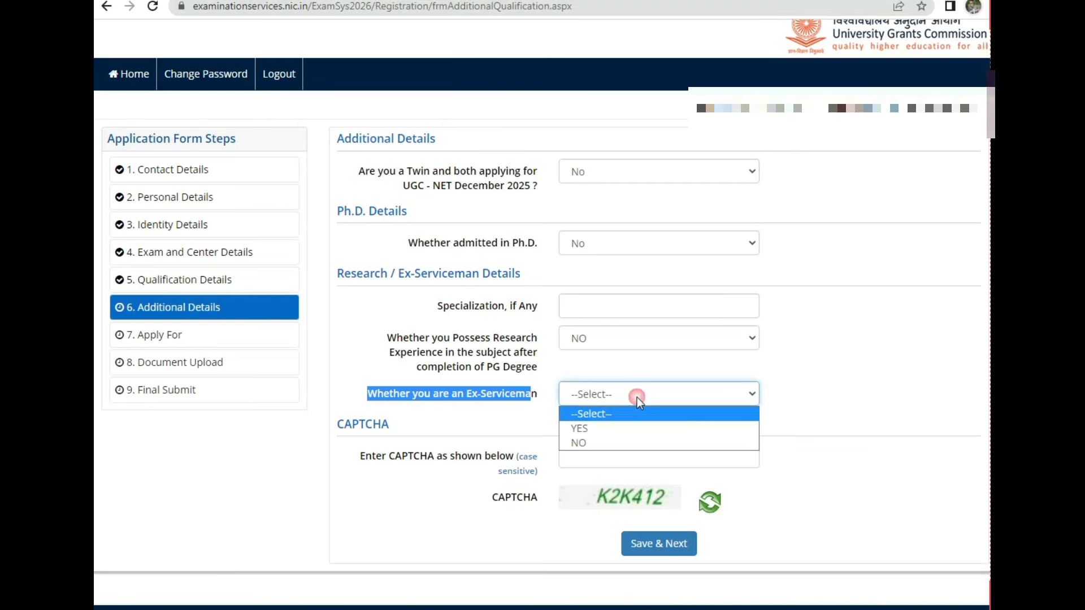
pyautogui.click(601, 442)
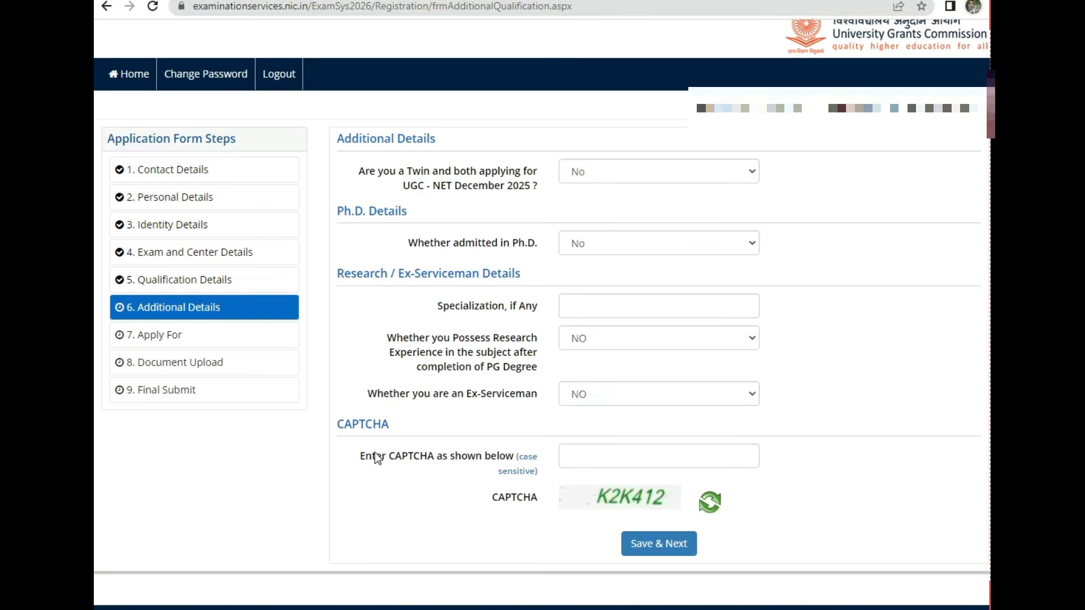
pyautogui.moveTo(375, 452); pyautogui.dragTo(438, 459)
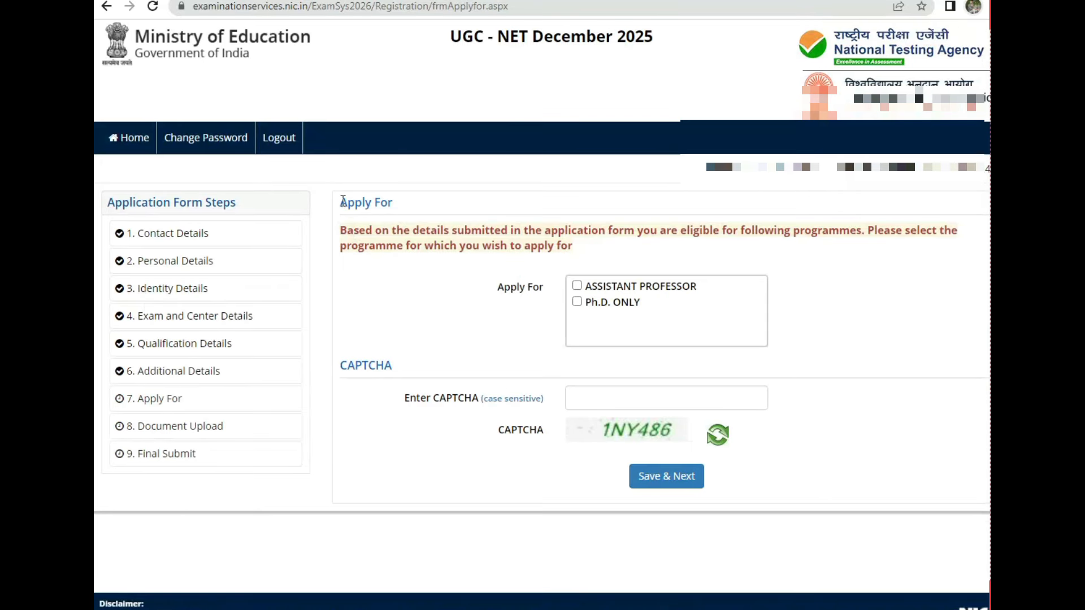
# Step: Choose ASSISTANT PROFESSOR, enter the CAPTCHA and save the Apply For page
pyautogui.moveTo(343, 201); pyautogui.dragTo(393, 202)
pyautogui.moveTo(332, 233); pyautogui.dragTo(862, 232)
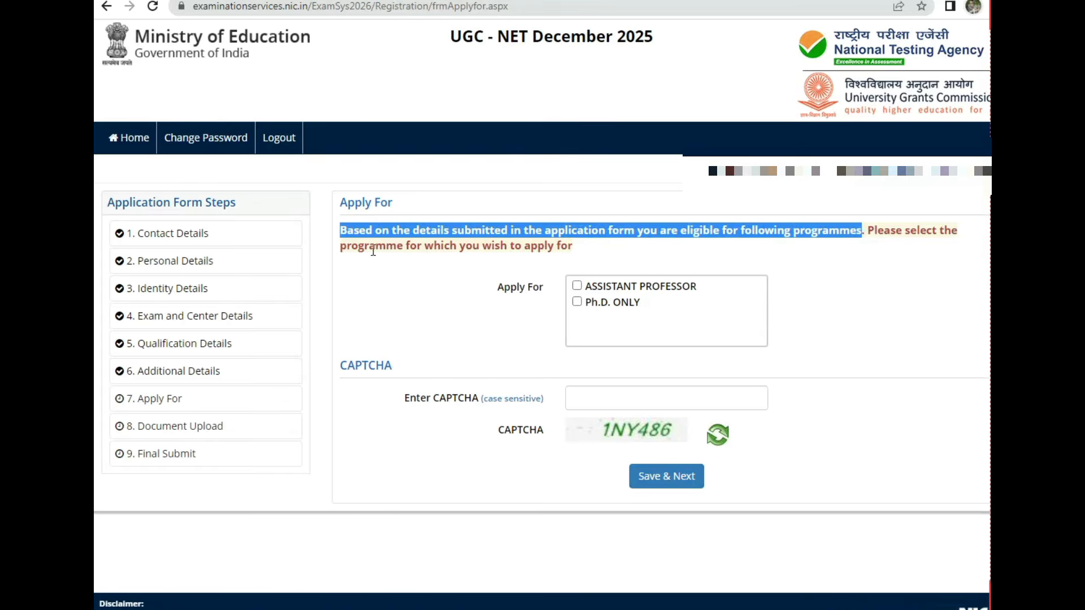
pyautogui.moveTo(370, 247); pyautogui.dragTo(501, 246)
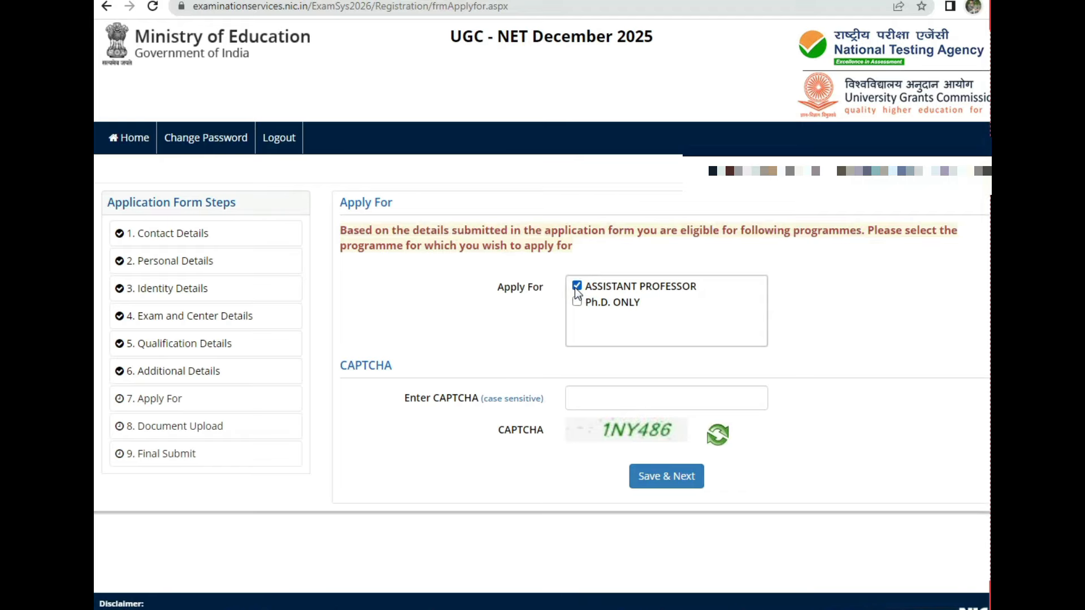
pyautogui.click(628, 399)
pyautogui.write('1NY486')
pyautogui.click(662, 479)
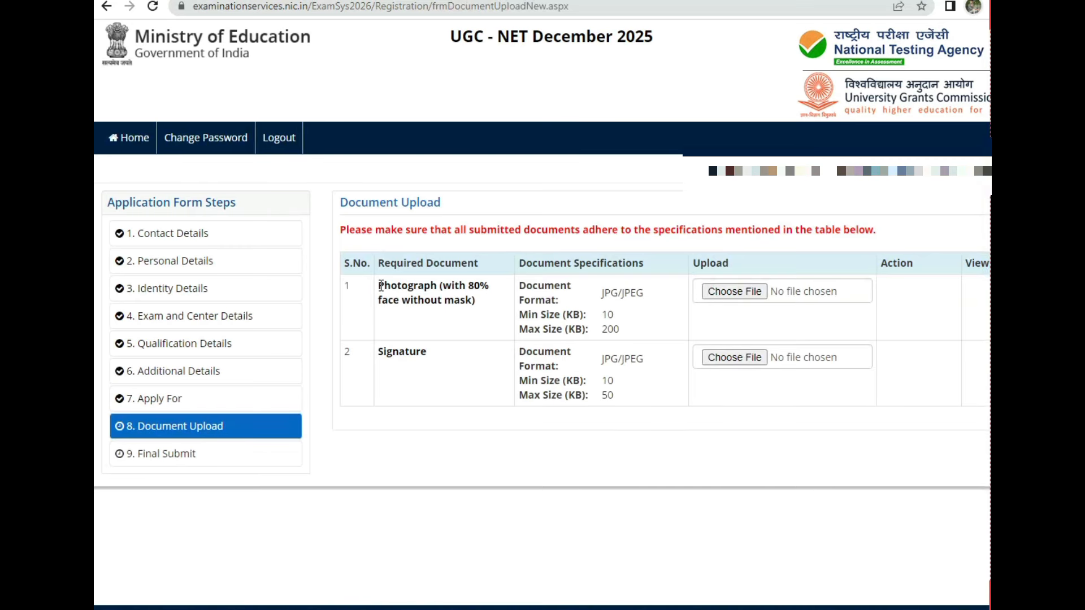
pyautogui.moveTo(381, 285); pyautogui.dragTo(487, 289)
pyautogui.click(475, 314)
pyautogui.moveTo(379, 300); pyautogui.dragTo(500, 303)
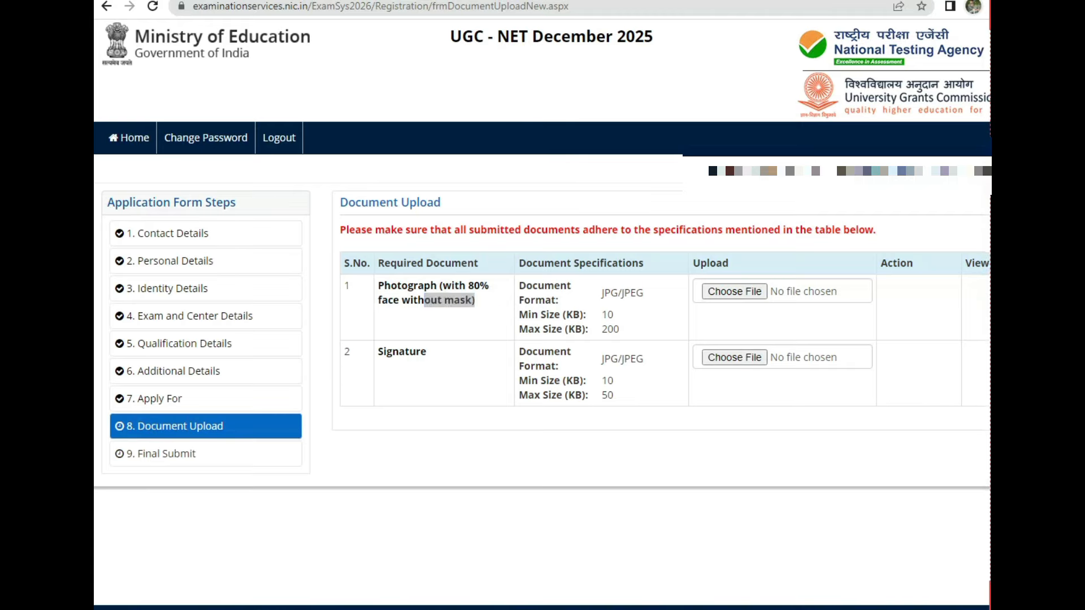
pyautogui.moveTo(616, 479)
pyautogui.mouseDown()
pyautogui.moveTo(543, 467)
pyautogui.moveTo(569, 464)
pyautogui.mouseUp()
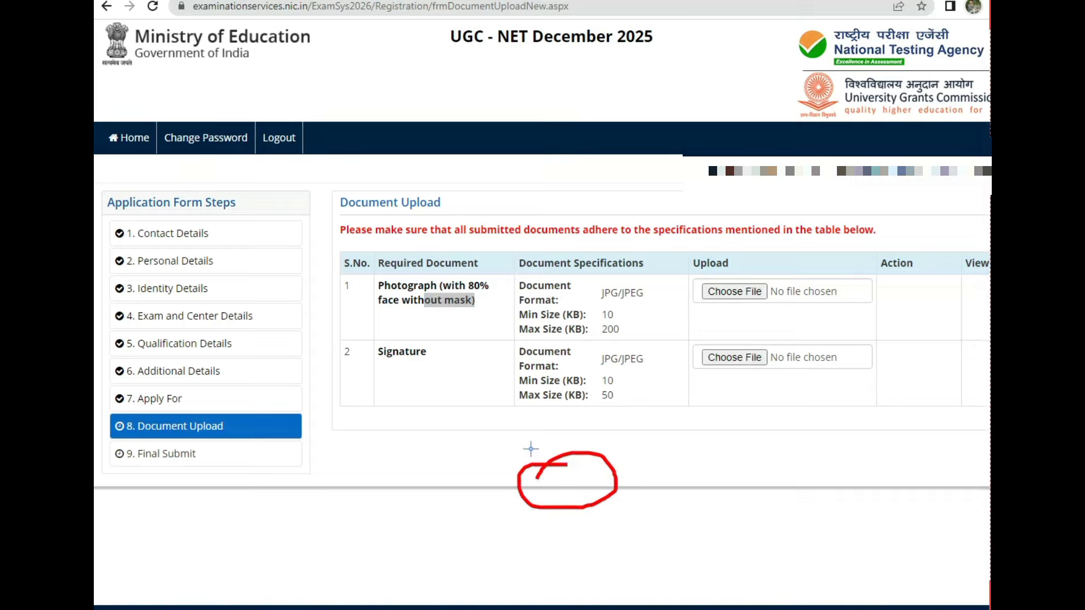
pyautogui.moveTo(538, 464)
pyautogui.mouseDown()
pyautogui.moveTo(618, 414)
pyautogui.moveTo(570, 460)
pyautogui.moveTo(566, 451)
pyautogui.moveTo(507, 486)
pyautogui.moveTo(605, 438)
pyautogui.moveTo(540, 452)
pyautogui.mouseUp()
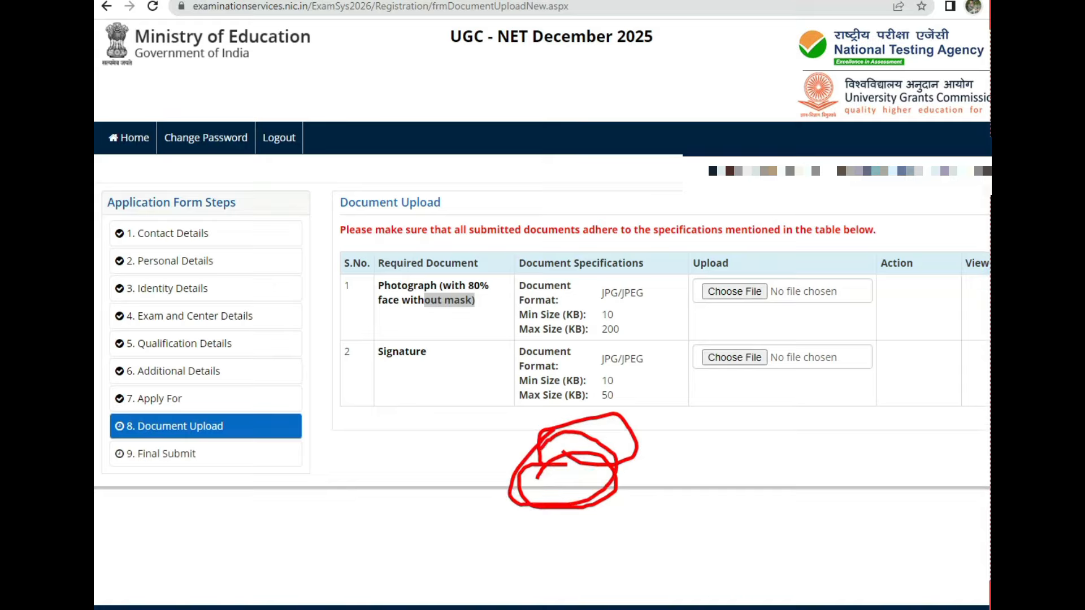
pyautogui.press('Escape')
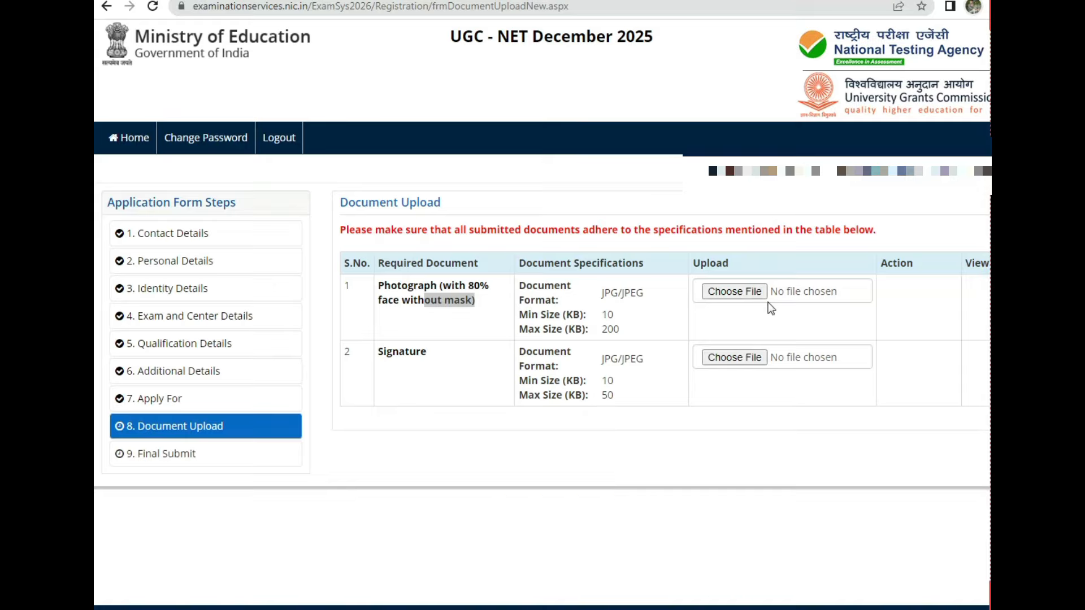
pyautogui.doubleClick(607, 315)
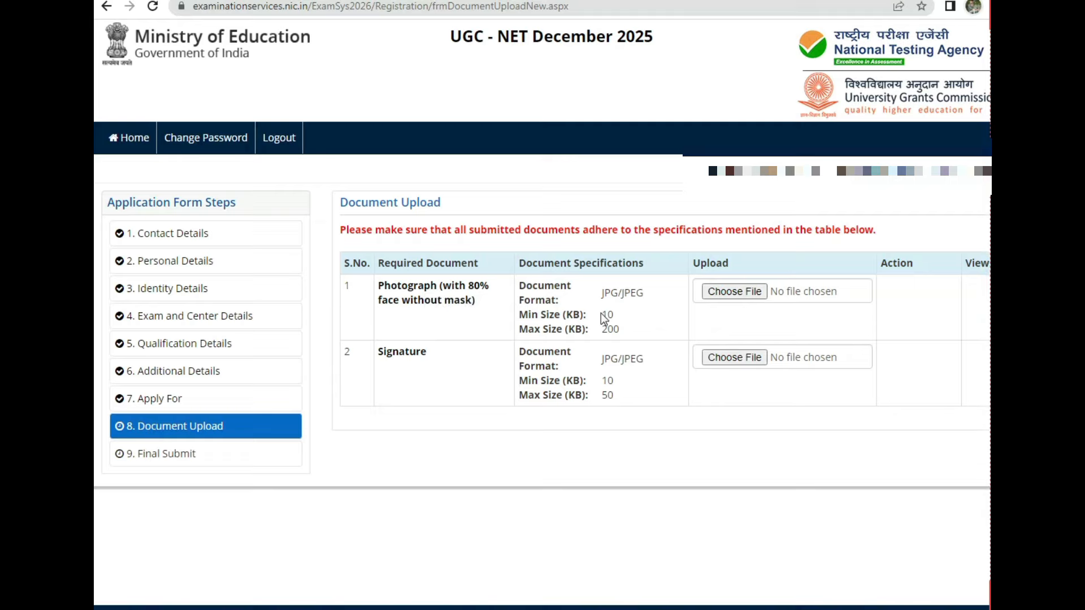
pyautogui.moveTo(603, 329); pyautogui.dragTo(620, 329)
pyautogui.moveTo(384, 351); pyautogui.dragTo(394, 351)
pyautogui.doubleClick(606, 380)
pyautogui.moveTo(602, 395); pyautogui.dragTo(613, 395)
pyautogui.click(987, 151)
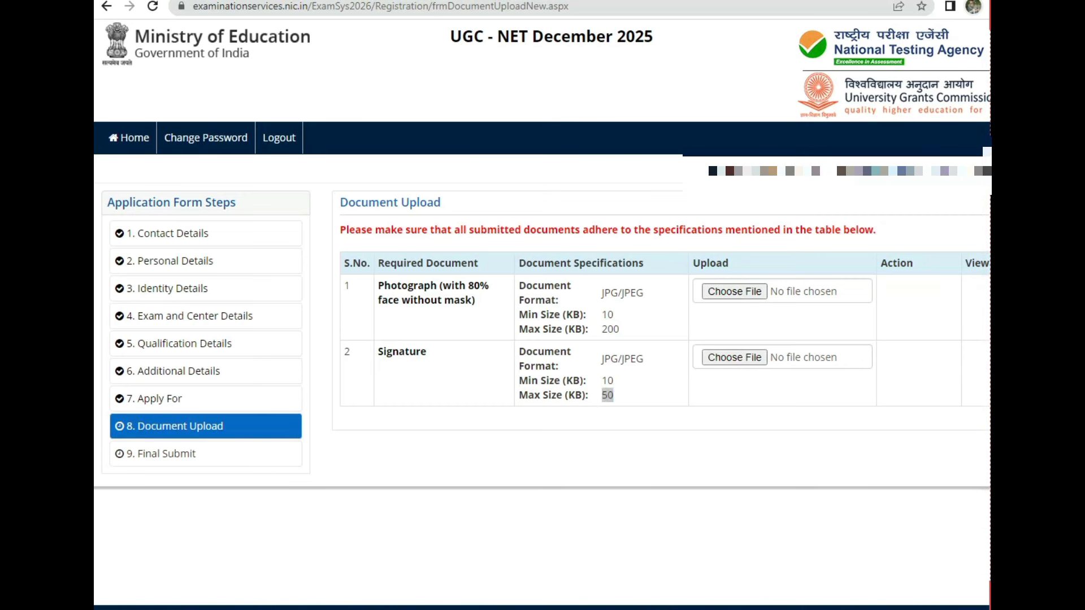
# Step: Upload the chosen photograph cropped to 160 px width and dismiss the success alert
pyautogui.click(736, 563)
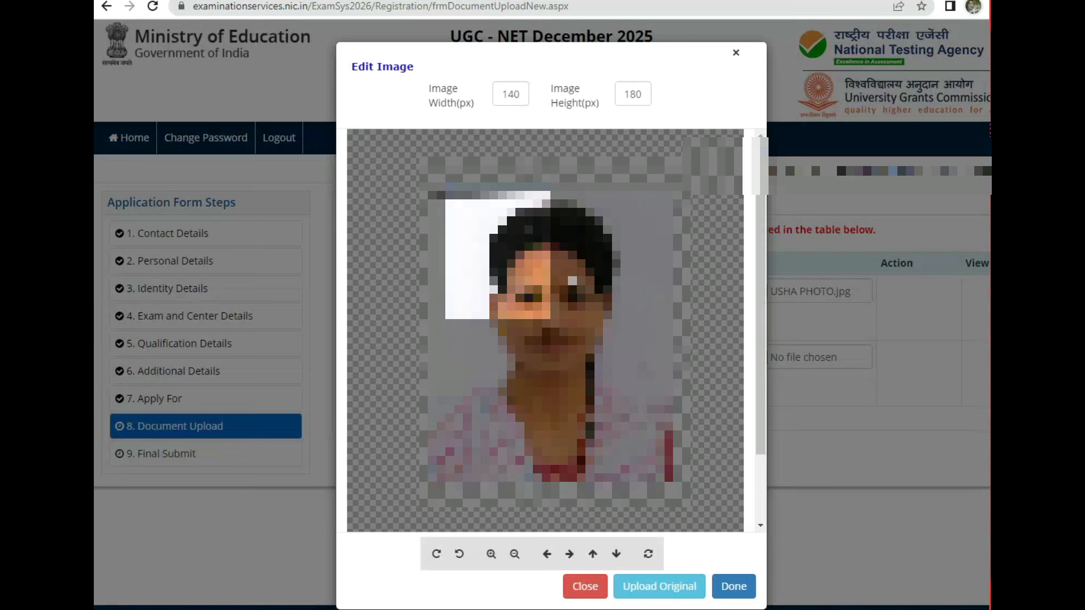
pyautogui.scroll(-4, 589, 305)
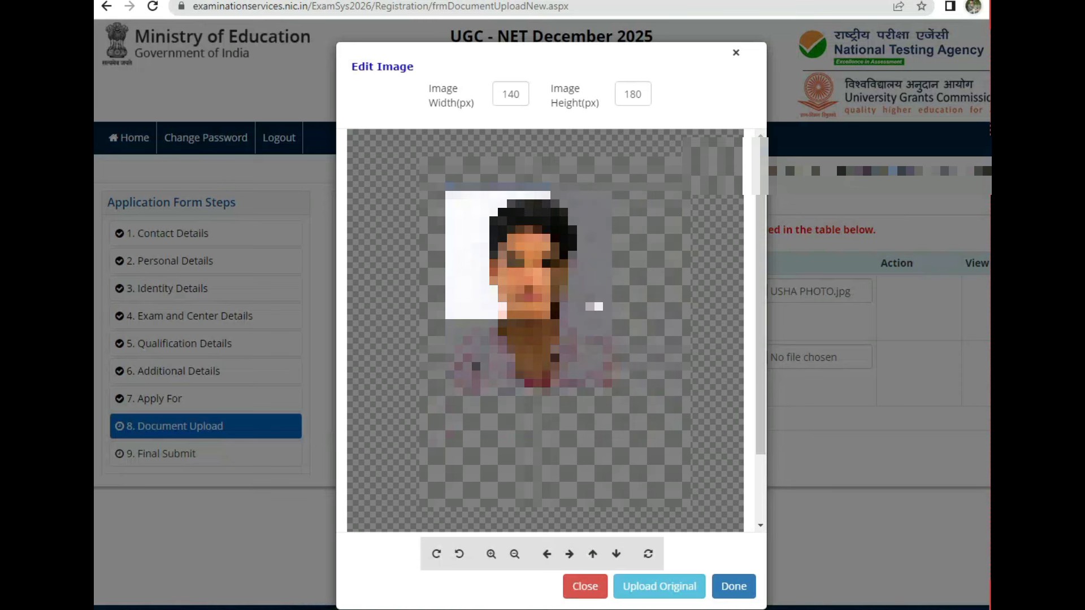
pyautogui.scroll(-2, 590, 306)
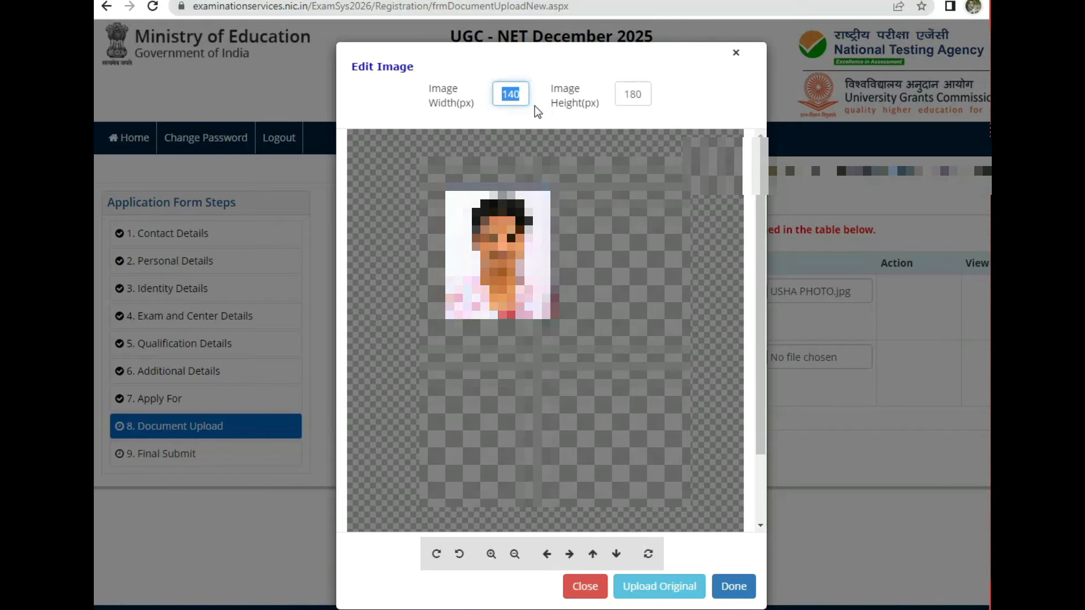
pyautogui.write('160')
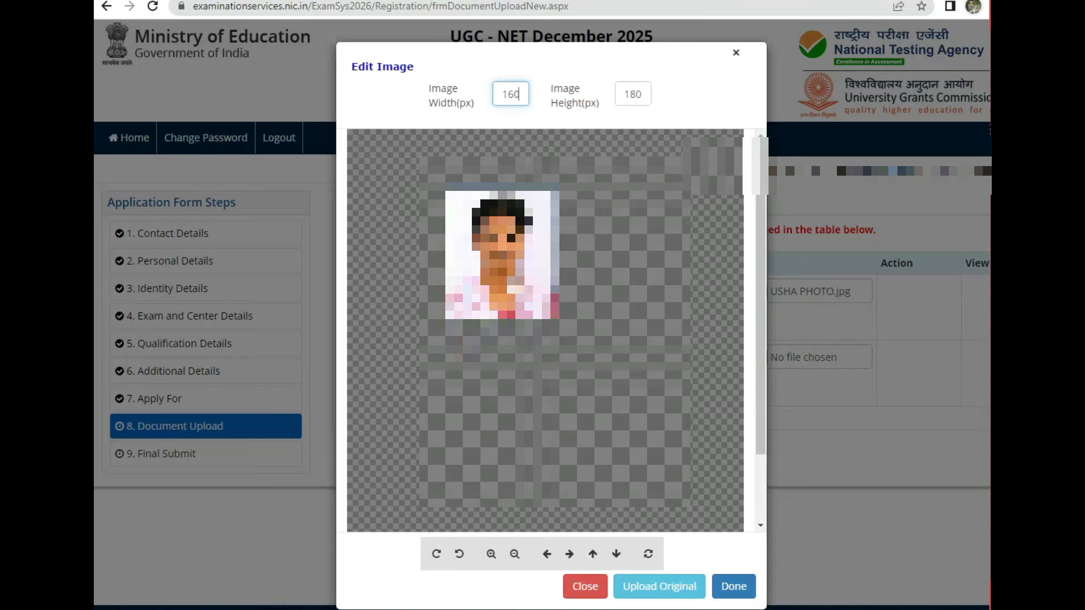
pyautogui.click(657, 590)
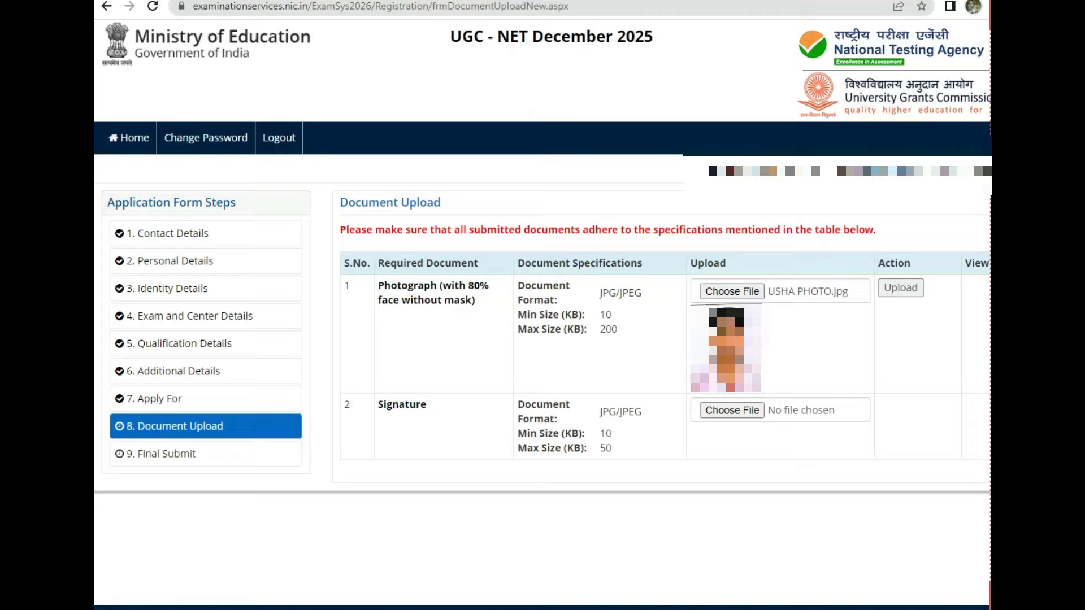
pyautogui.click(896, 291)
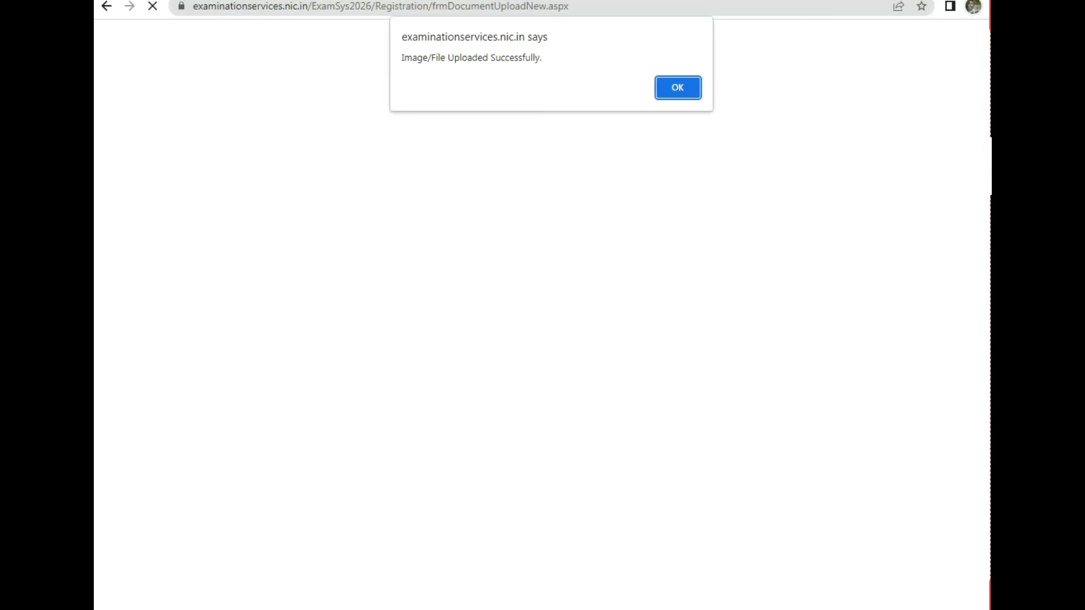
pyautogui.moveTo(419, 59); pyautogui.dragTo(524, 46)
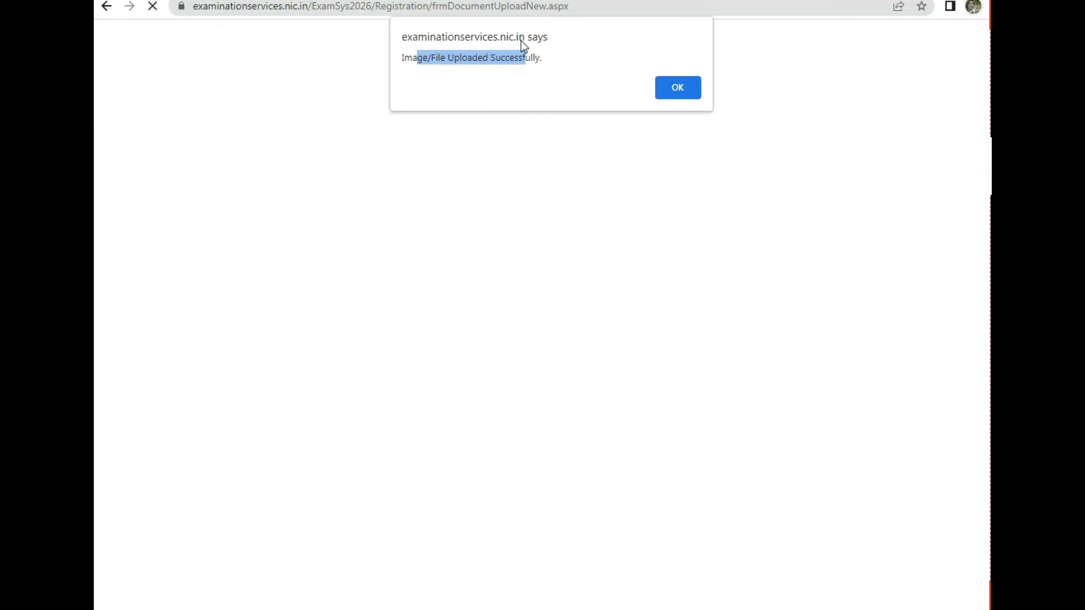
pyautogui.click(677, 87)
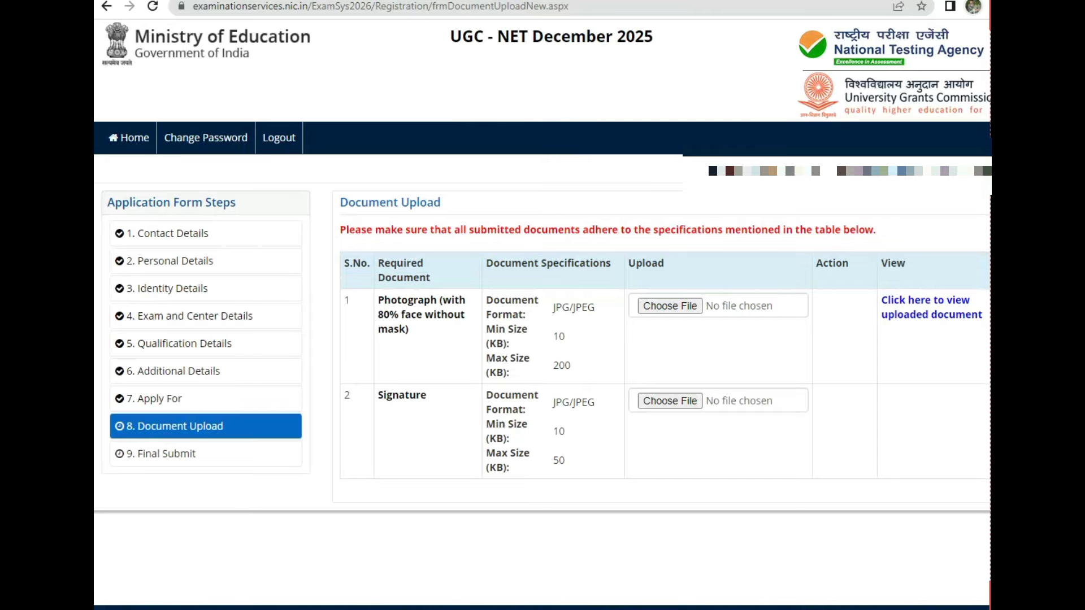
# Step: Upload the candidate's signature image, cropped with image height 150
pyautogui.click(672, 402)
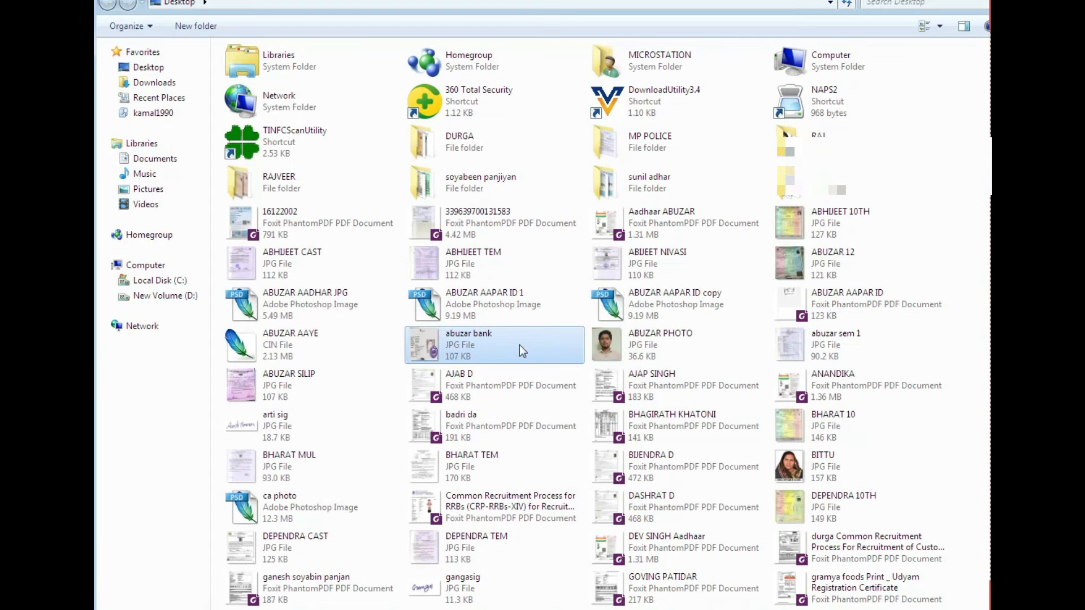
pyautogui.write('us')
pyautogui.doubleClick(449, 272)
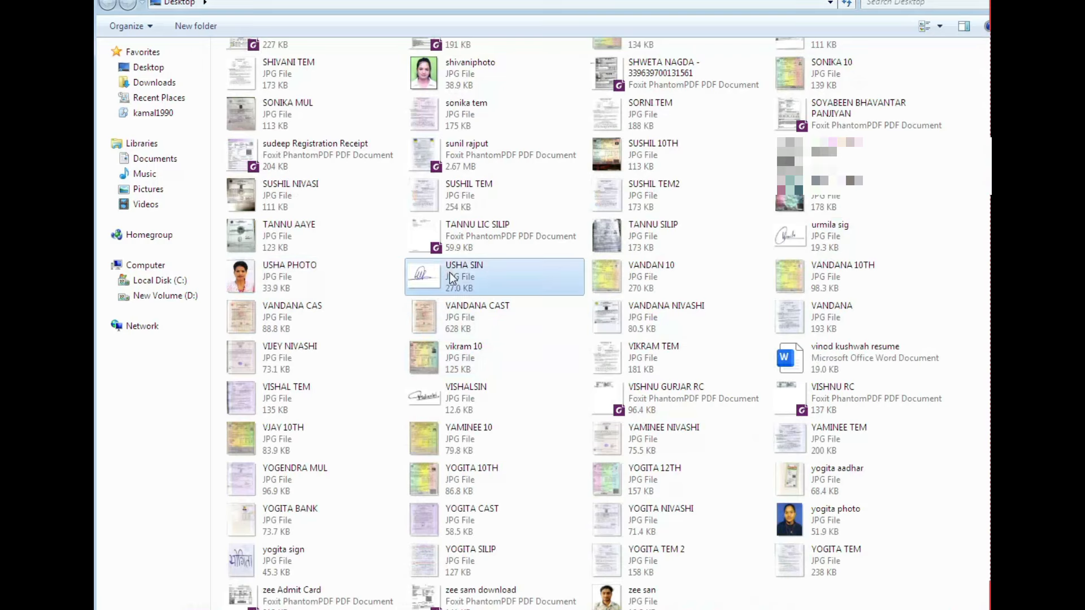
pyautogui.scroll(-8, 560, 220)
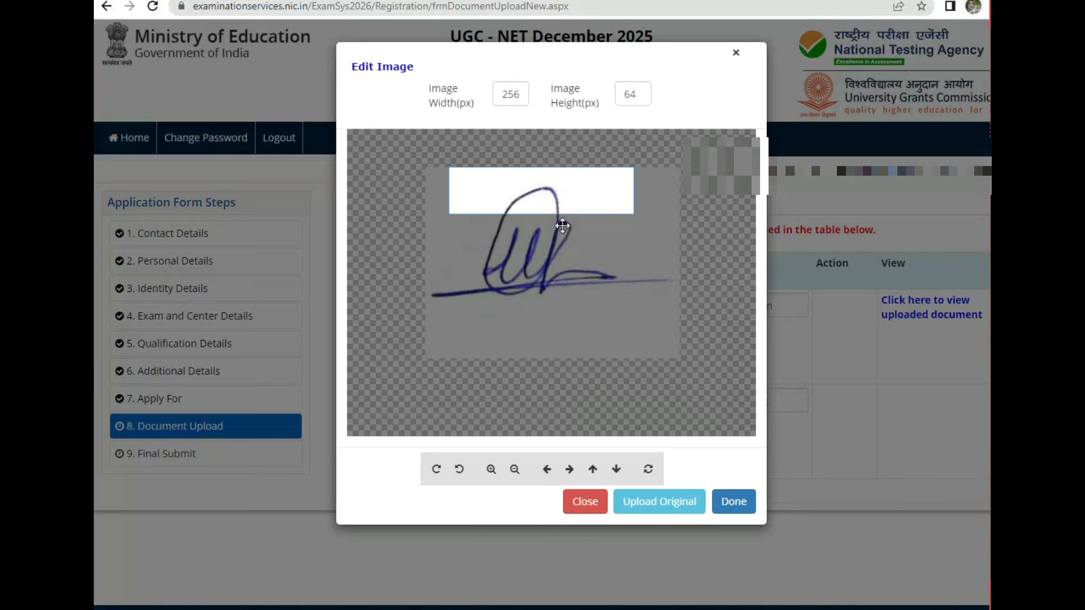
pyautogui.moveTo(574, 192); pyautogui.dragTo(579, 201)
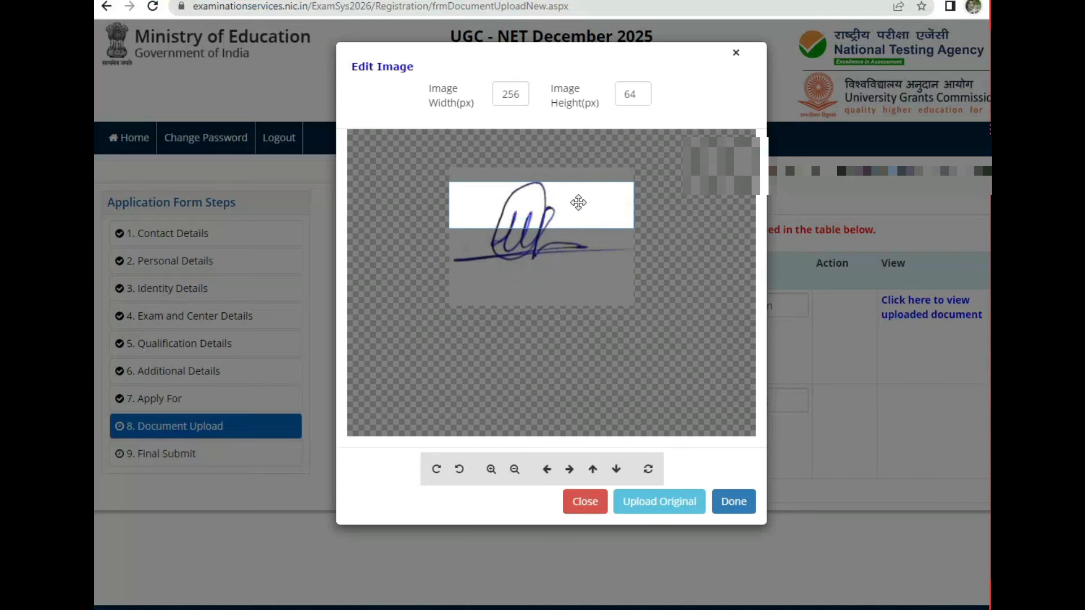
pyautogui.doubleClick(634, 95)
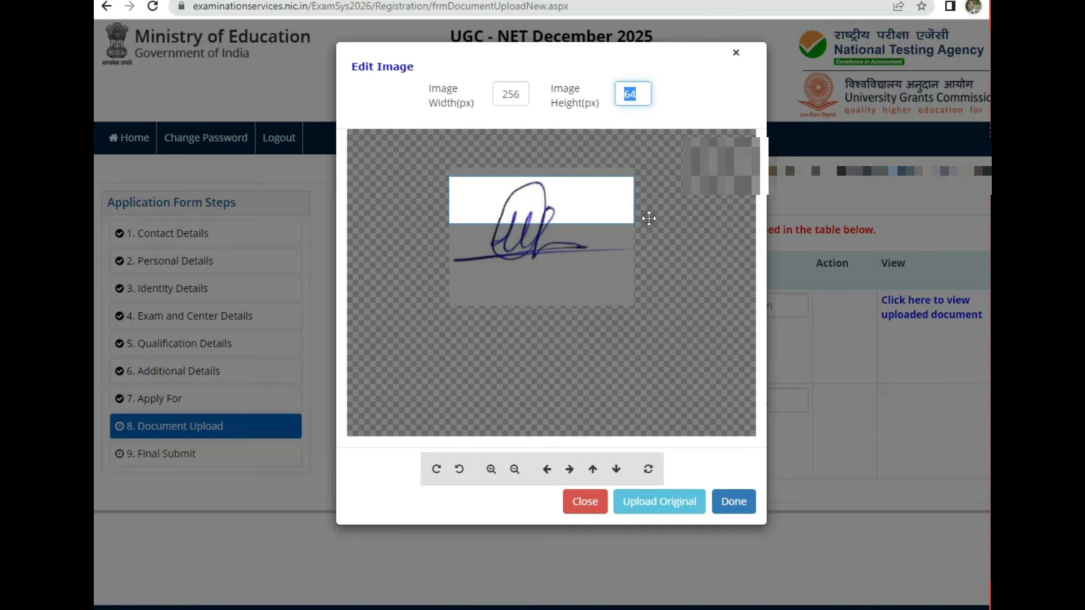
pyautogui.write('150')
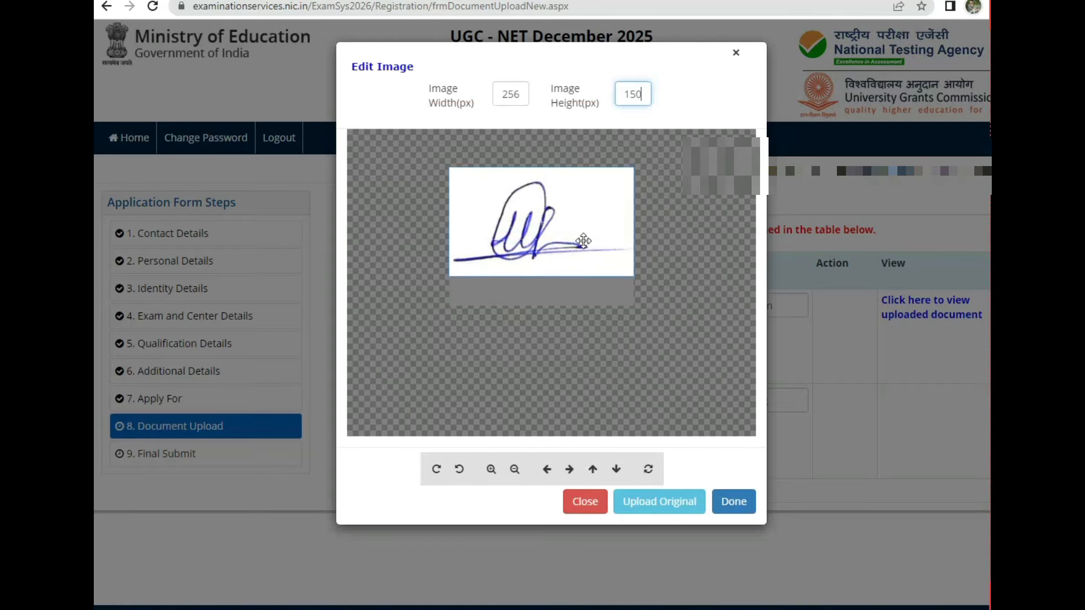
pyautogui.click(673, 508)
pyautogui.click(833, 404)
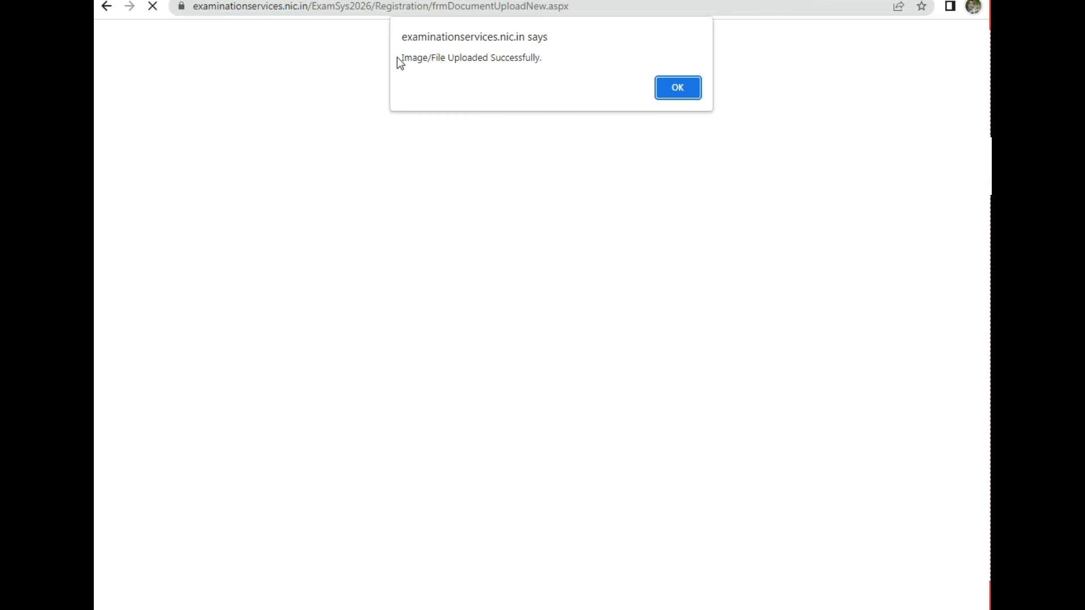
# Step: Dismiss the upload success message, save the documents and confirm moving to Final Submit
pyautogui.moveTo(462, 60); pyautogui.dragTo(527, 62)
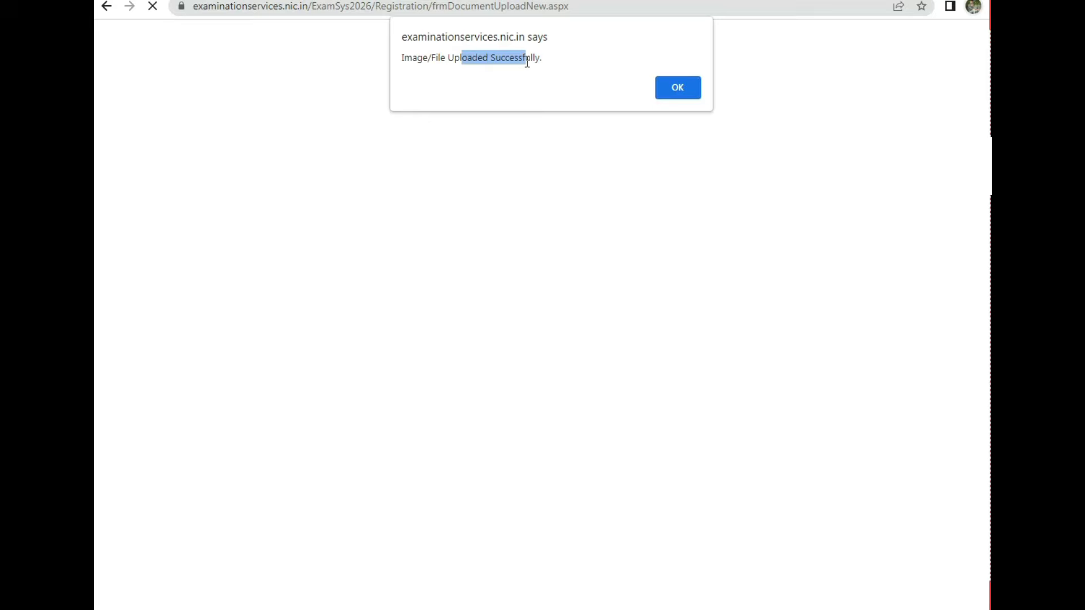
pyautogui.click(690, 87)
pyautogui.click(652, 594)
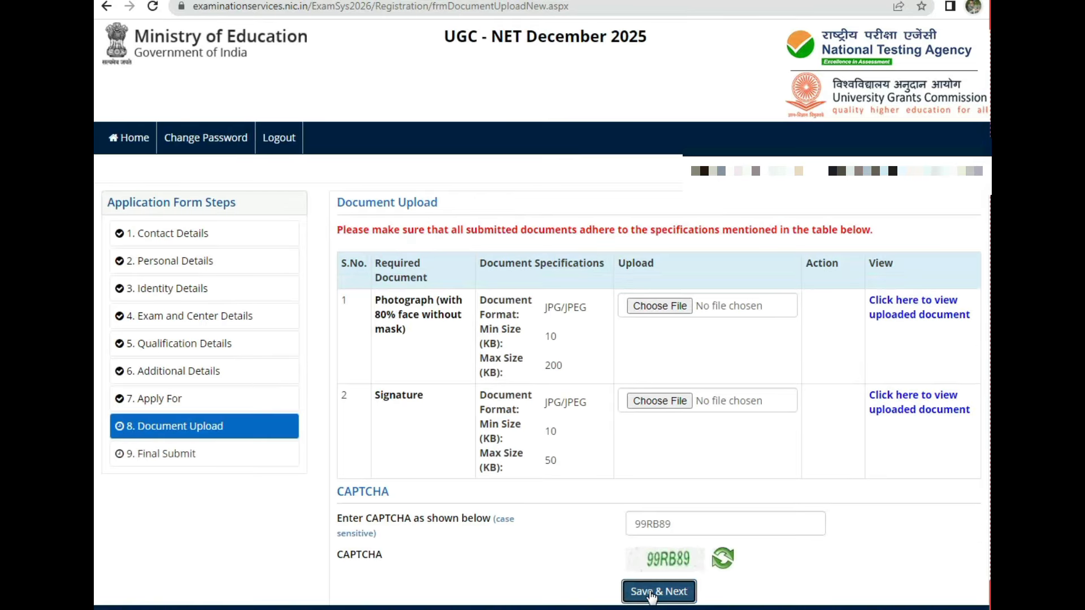
pyautogui.click(523, 358)
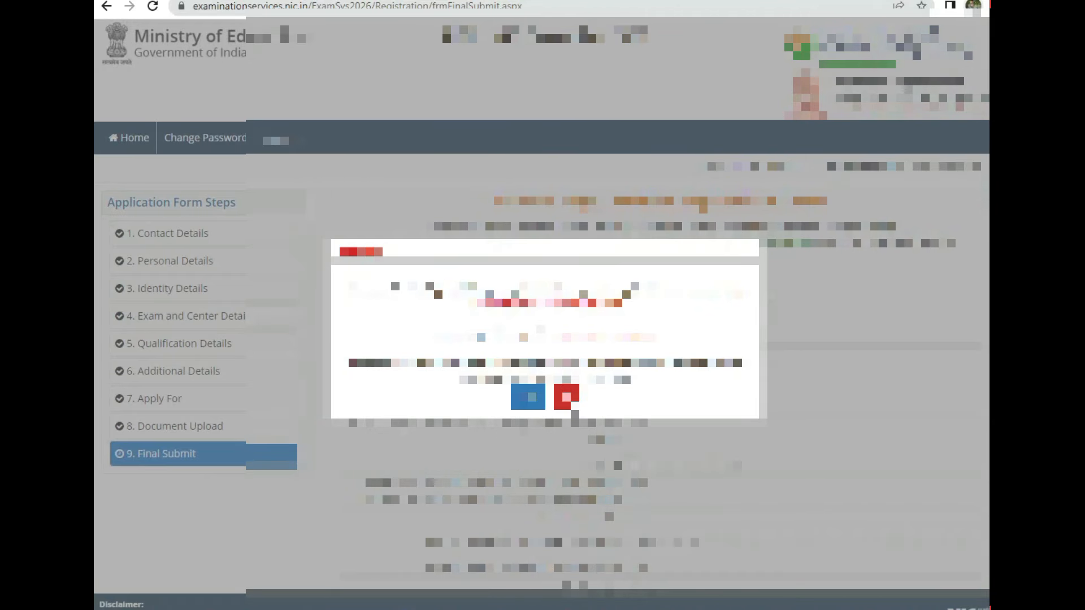
# Step: Skip the form summary review and tick every checklist particular as verified, starting with Name and Father/Guardian Name
pyautogui.click(566, 398)
pyautogui.scroll(-15, 805, 376)
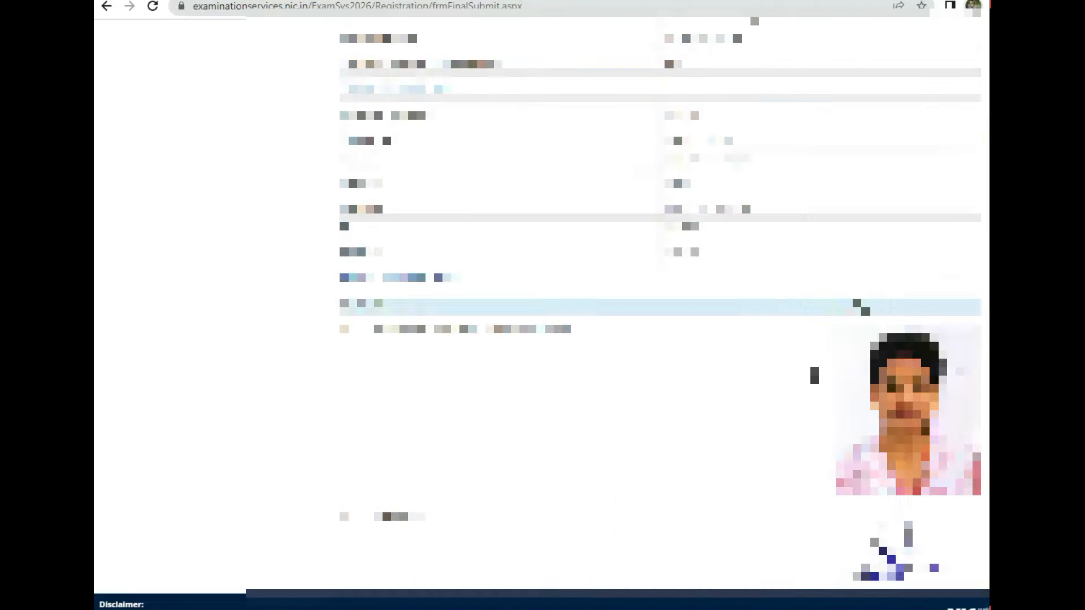
pyautogui.scroll(-8, 813, 376)
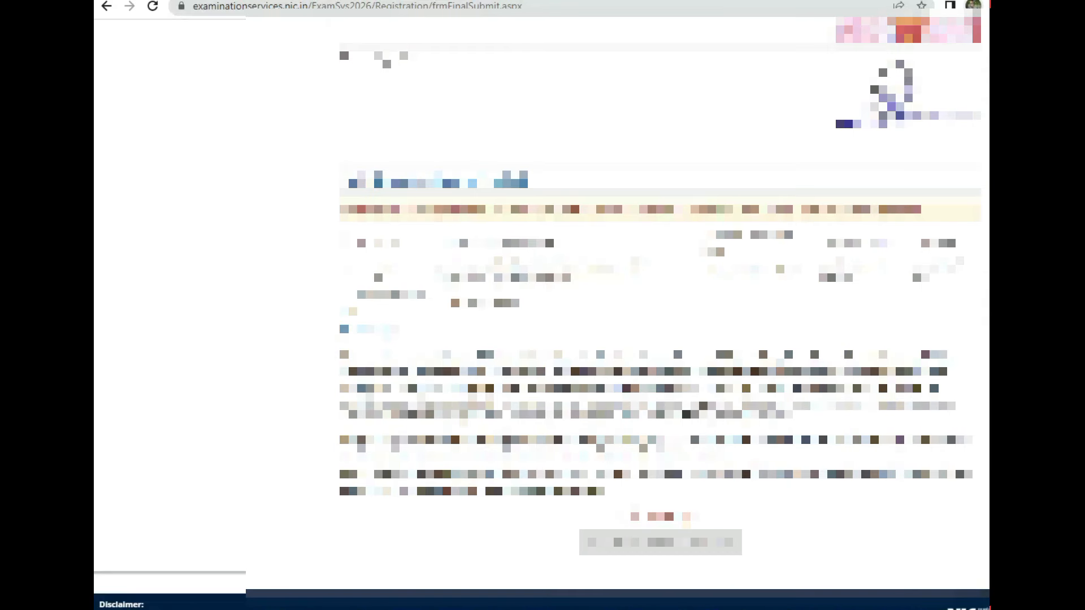
pyautogui.click(344, 243)
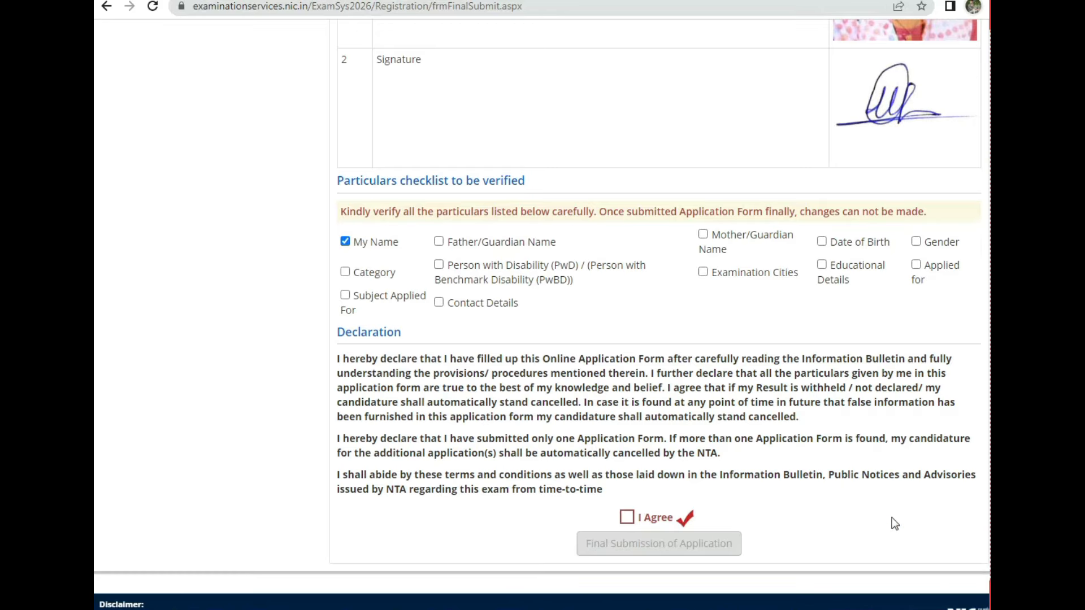
pyautogui.click(439, 242)
pyautogui.press('Tab')
pyautogui.press('space')
pyautogui.press('Tab')
pyautogui.press('space')
pyautogui.press('Tab')
pyautogui.press('space')
pyautogui.press('Tab')
pyautogui.press('space')
pyautogui.press('Tab')
pyautogui.press('space')
pyautogui.press('Tab')
pyautogui.press('space')
pyautogui.press('Tab')
pyautogui.press('space')
pyautogui.press('Tab')
pyautogui.press('space')
pyautogui.press('Tab')
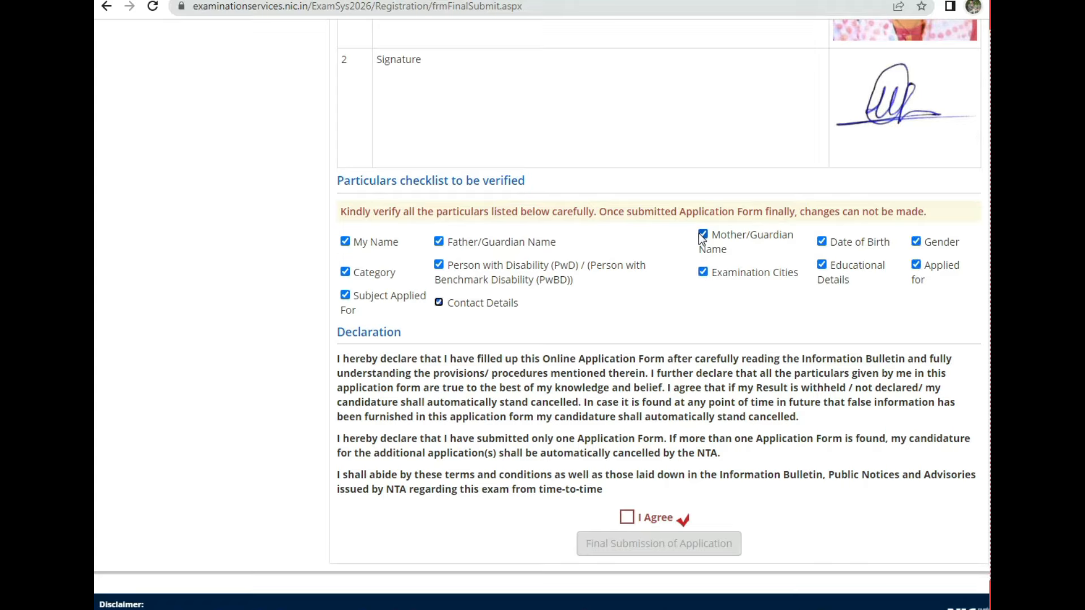
# Step: Agree to the declaration and confirm final submission, keeping the opted course
pyautogui.click(627, 518)
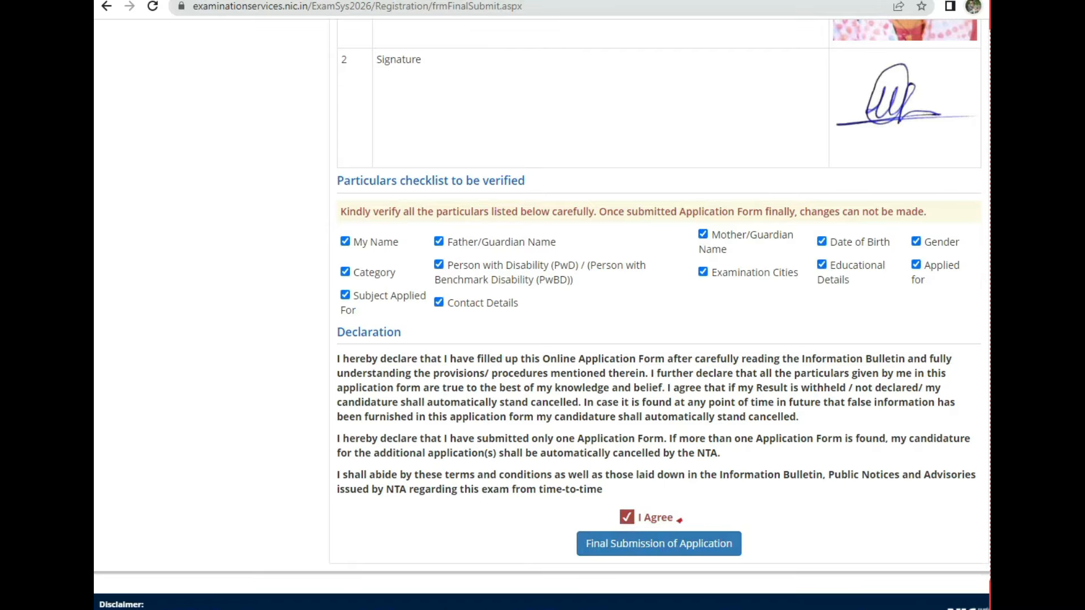
pyautogui.moveTo(568, 531)
pyautogui.mouseDown()
pyautogui.moveTo(777, 536)
pyautogui.moveTo(567, 515)
pyautogui.moveTo(621, 496)
pyautogui.mouseUp()
pyautogui.click(662, 546)
pyautogui.click(526, 357)
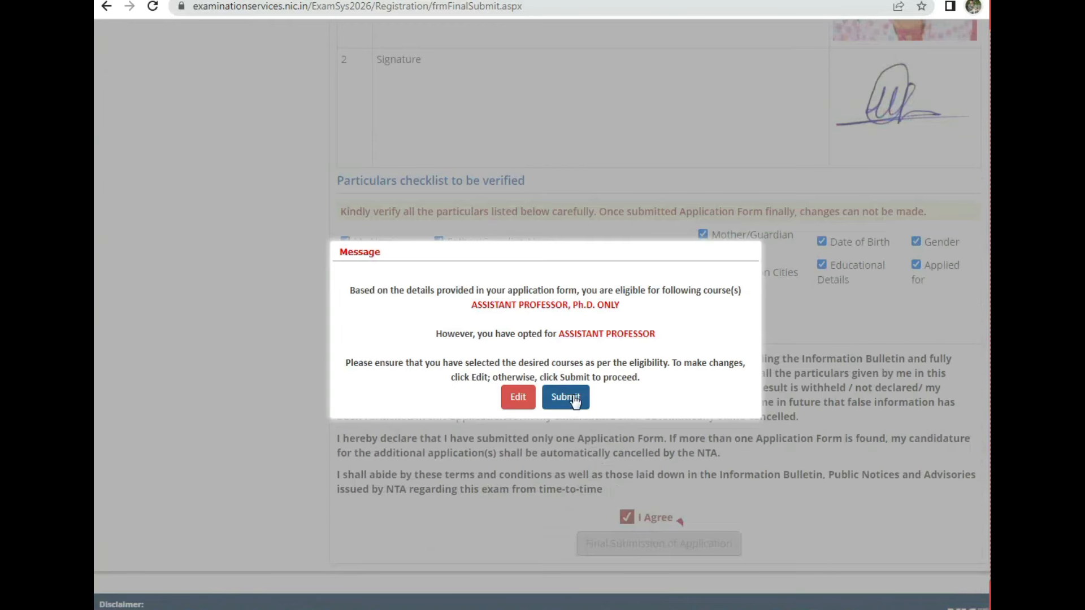
pyautogui.click(574, 402)
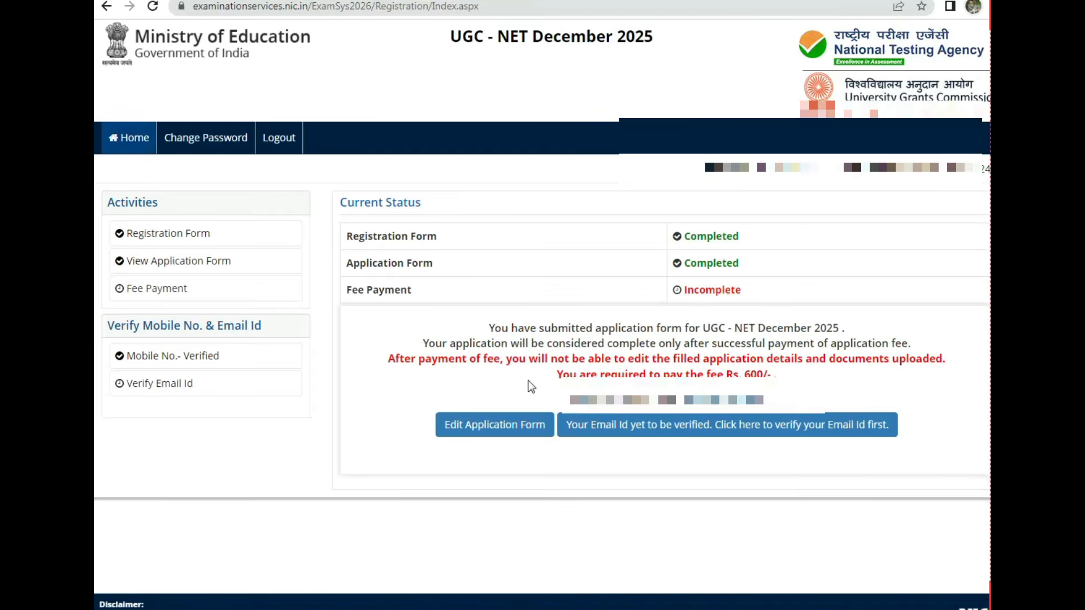
pyautogui.moveTo(683, 238); pyautogui.dragTo(732, 237)
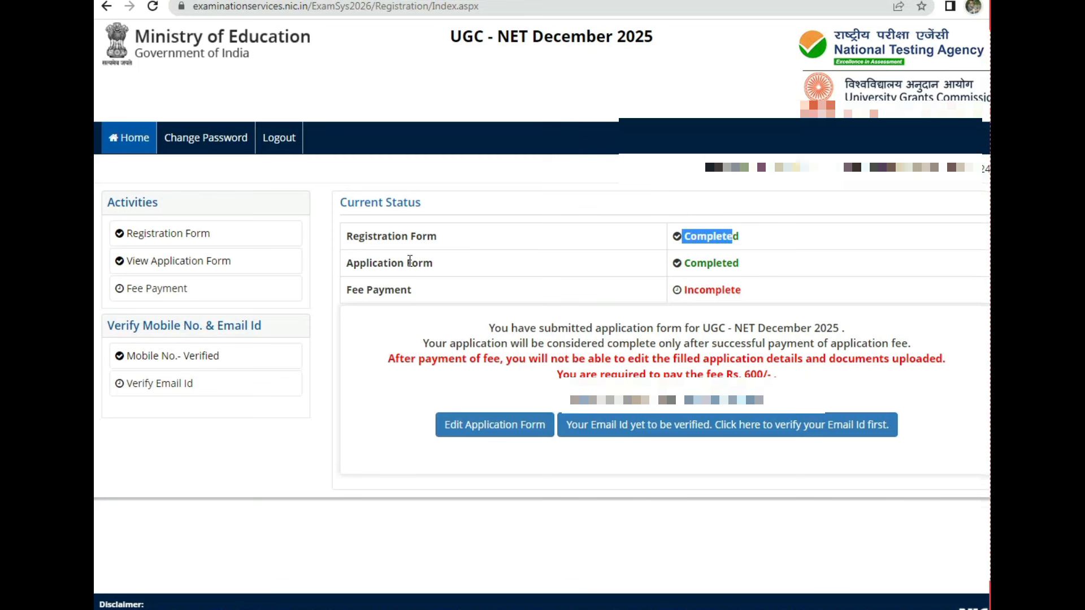
pyautogui.moveTo(410, 261); pyautogui.dragTo(466, 264)
pyautogui.moveTo(696, 263); pyautogui.dragTo(773, 266)
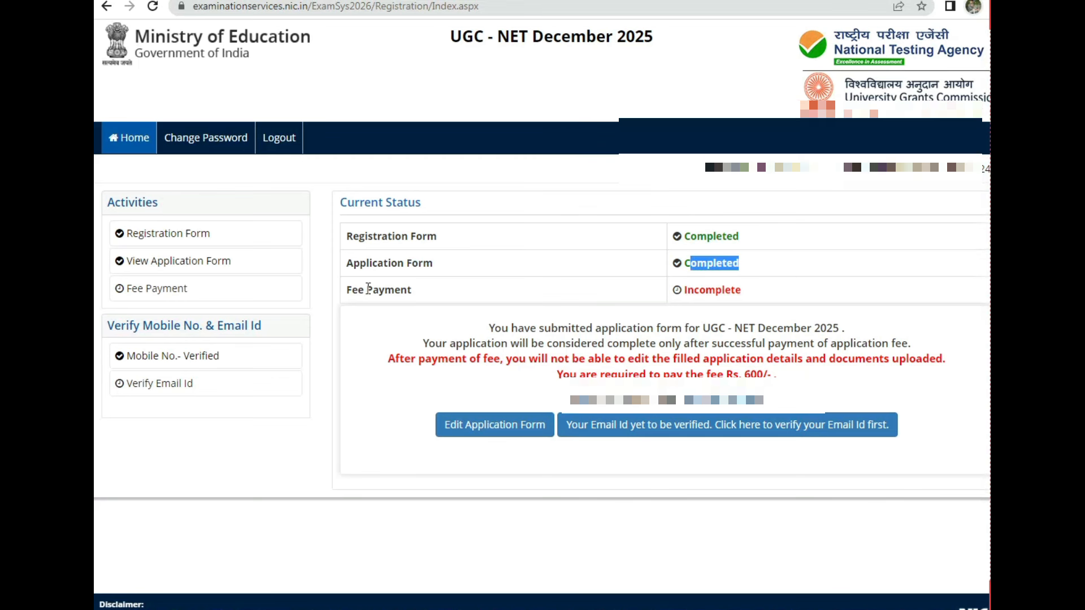
pyautogui.moveTo(368, 288); pyautogui.dragTo(449, 296)
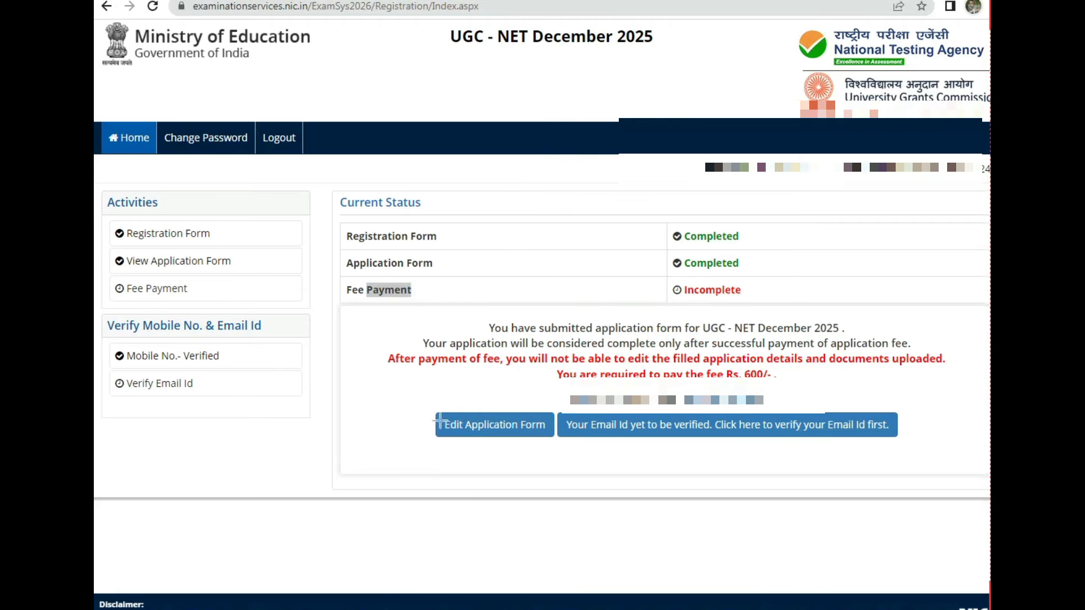
pyautogui.moveTo(439, 419)
pyautogui.mouseDown()
pyautogui.moveTo(551, 412)
pyautogui.moveTo(430, 423)
pyautogui.moveTo(467, 404)
pyautogui.mouseUp()
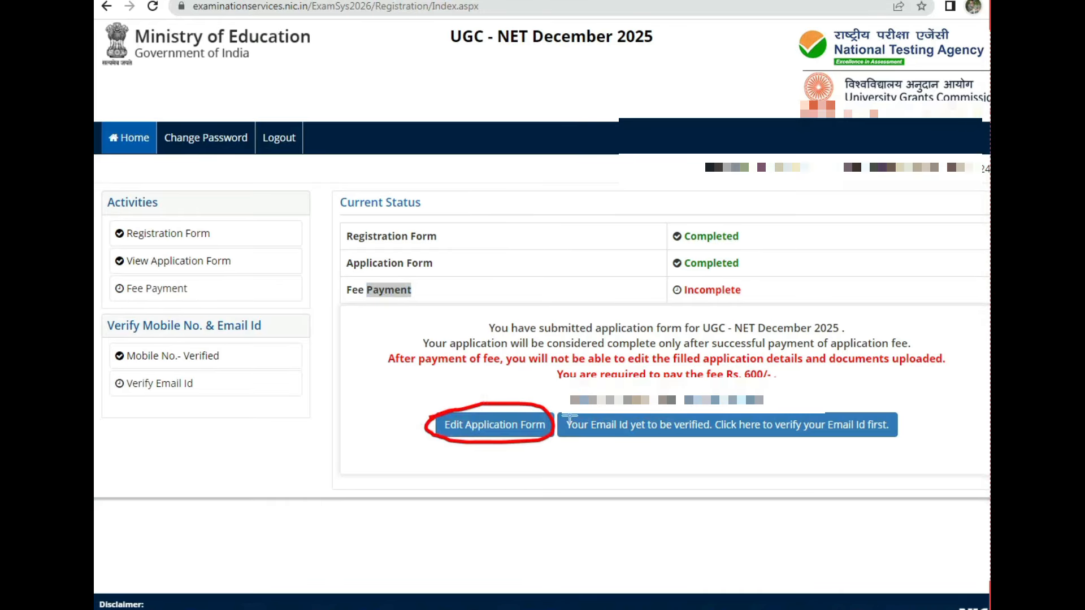
pyautogui.moveTo(570, 418)
pyautogui.mouseDown()
pyautogui.moveTo(893, 408)
pyautogui.moveTo(718, 456)
pyautogui.moveTo(582, 391)
pyautogui.mouseUp()
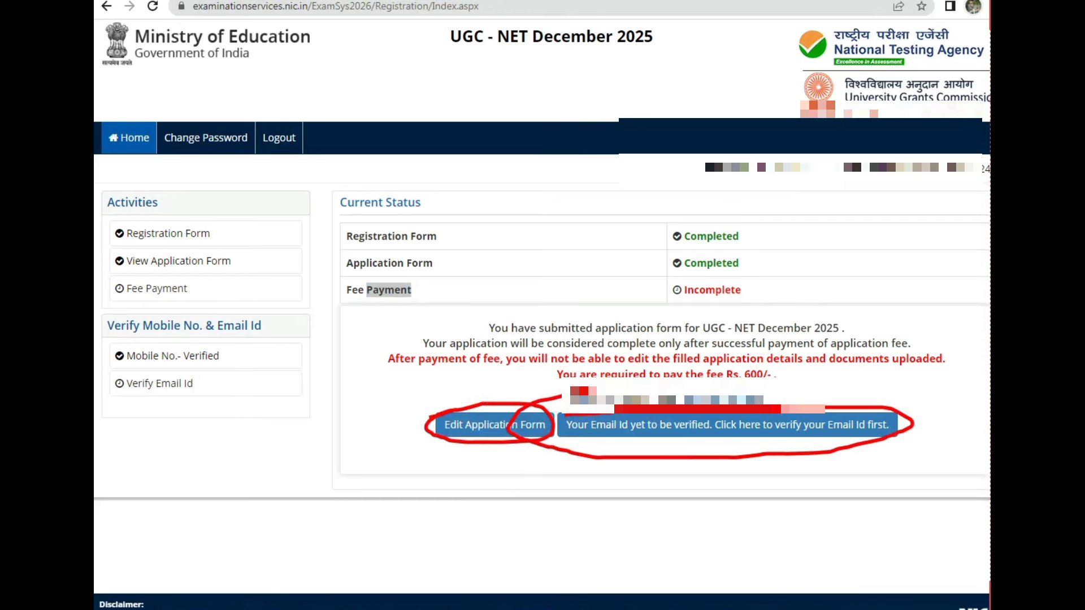
# Step: Request an email OTP for the registered email id by entering the CAPTCHA
pyautogui.click(713, 428)
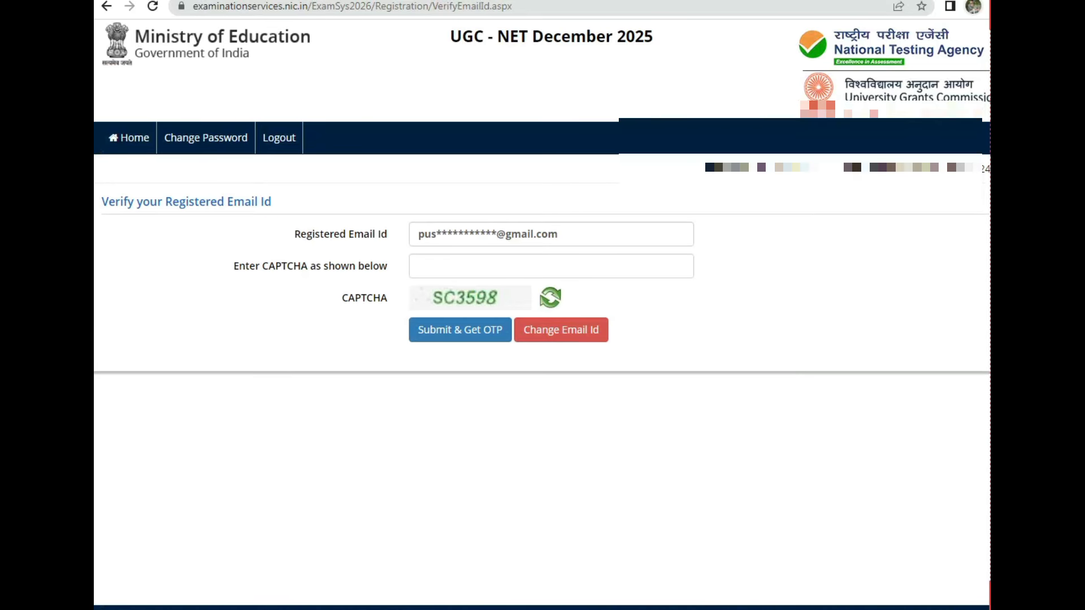
pyautogui.write('SC3598')
pyautogui.click(469, 331)
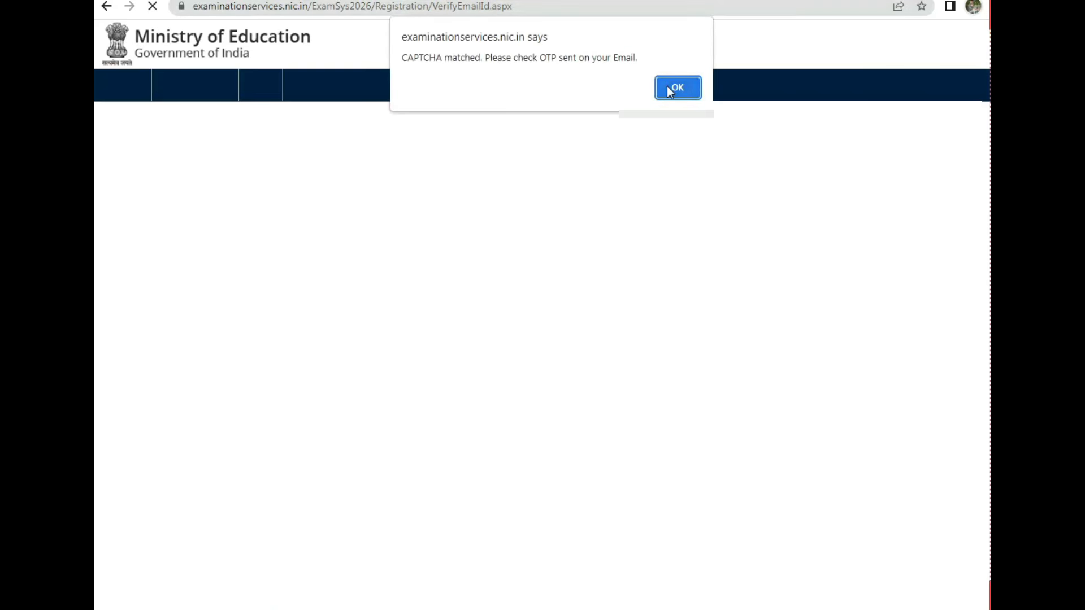
pyautogui.click(668, 87)
# Step: Check the Success message confirming the email is verified and return to the status page
pyautogui.moveTo(331, 264); pyautogui.dragTo(444, 266)
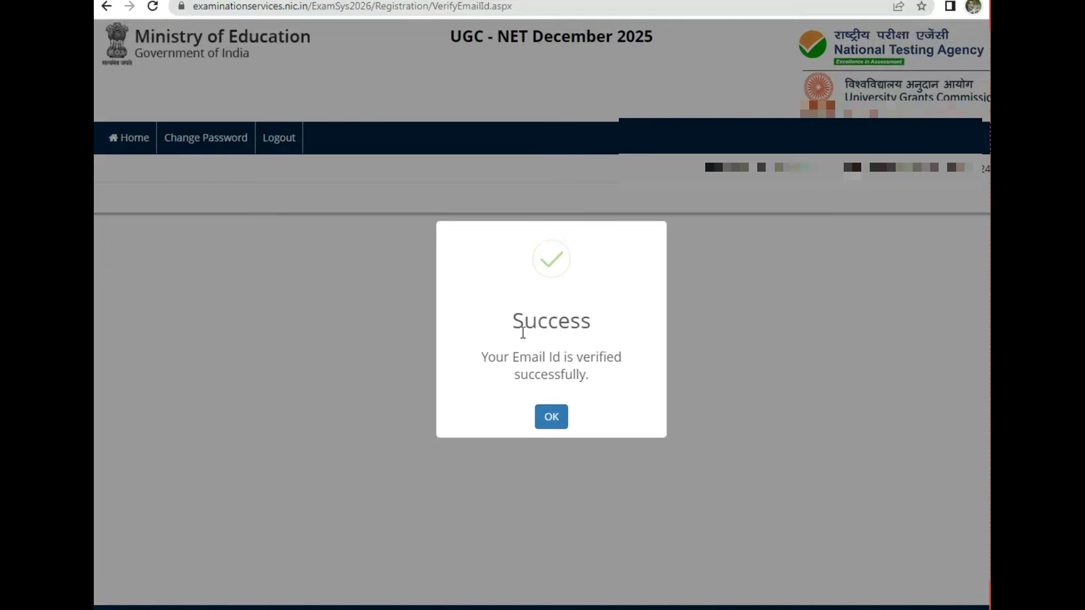
pyautogui.moveTo(514, 330); pyautogui.dragTo(571, 332)
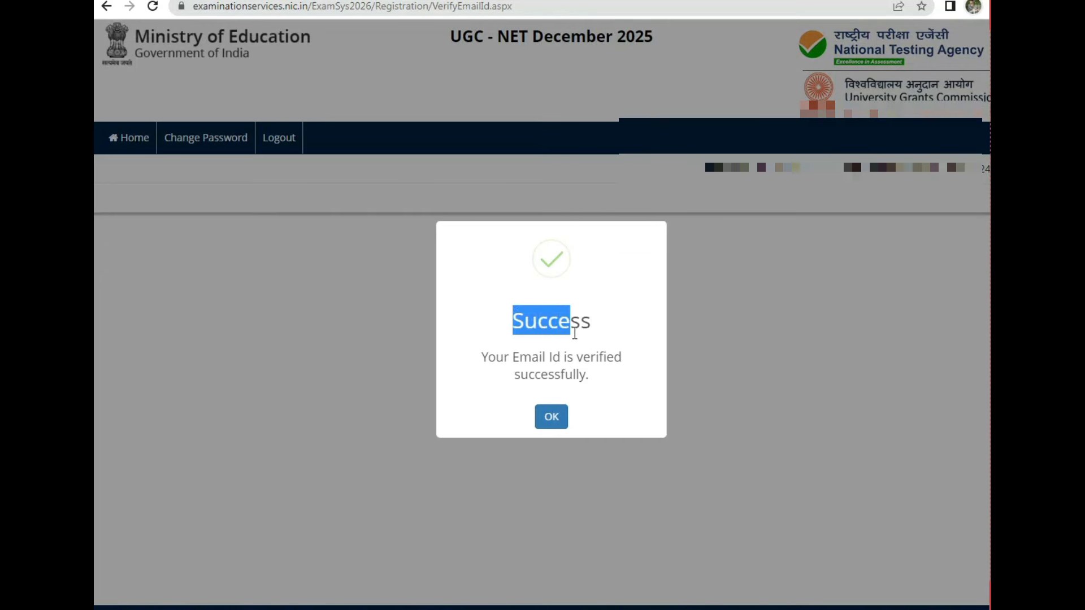
pyautogui.moveTo(481, 357); pyautogui.dragTo(581, 390)
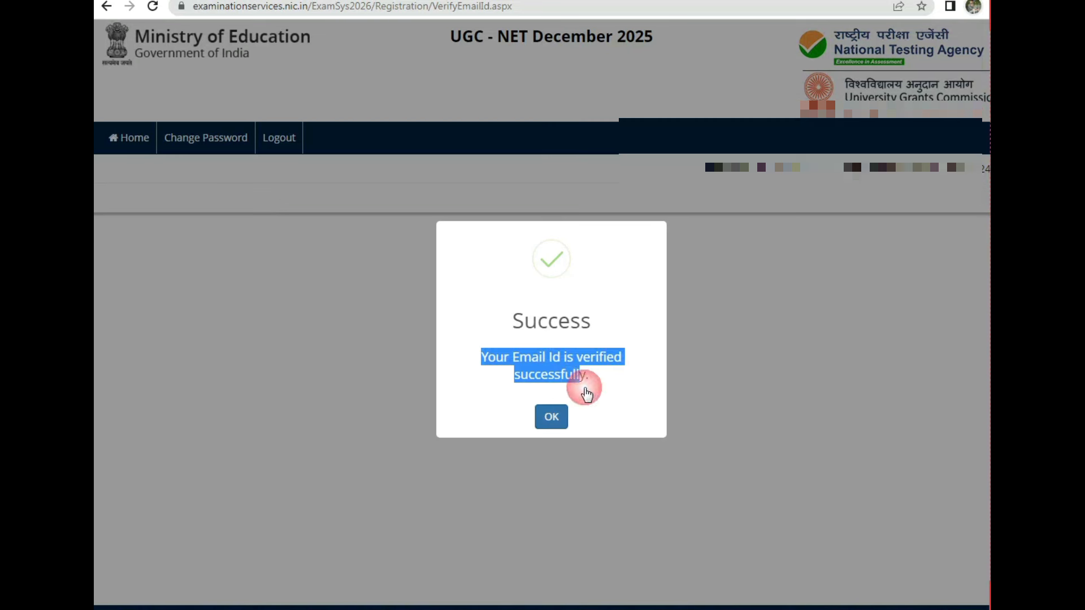
pyautogui.click(541, 418)
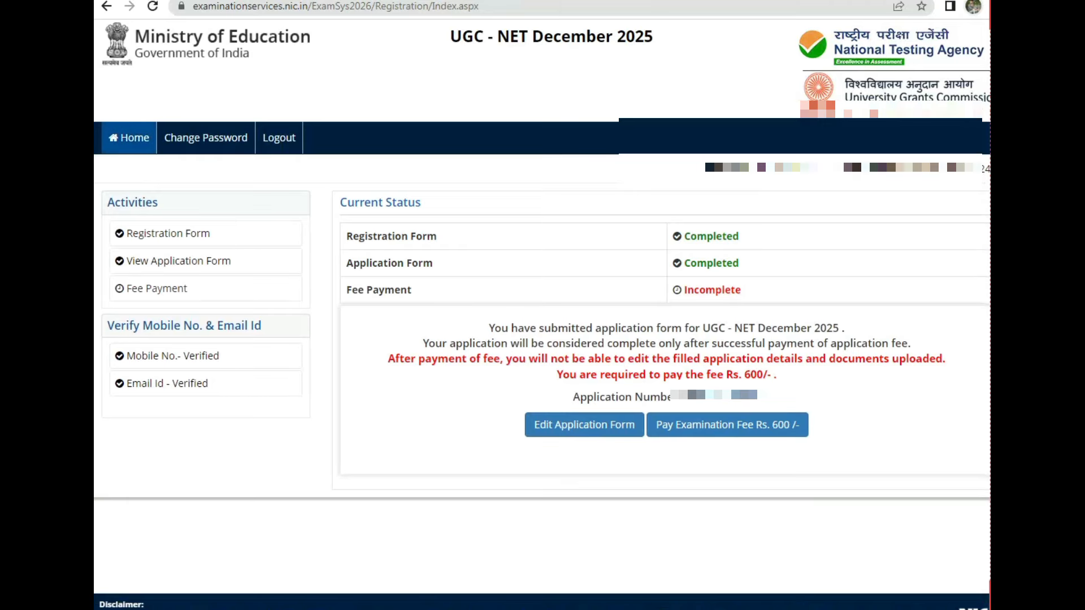
# Step: Pay the Rs. 600 fee online via SBI MOPS using SBI Net Banking
pyautogui.click(736, 432)
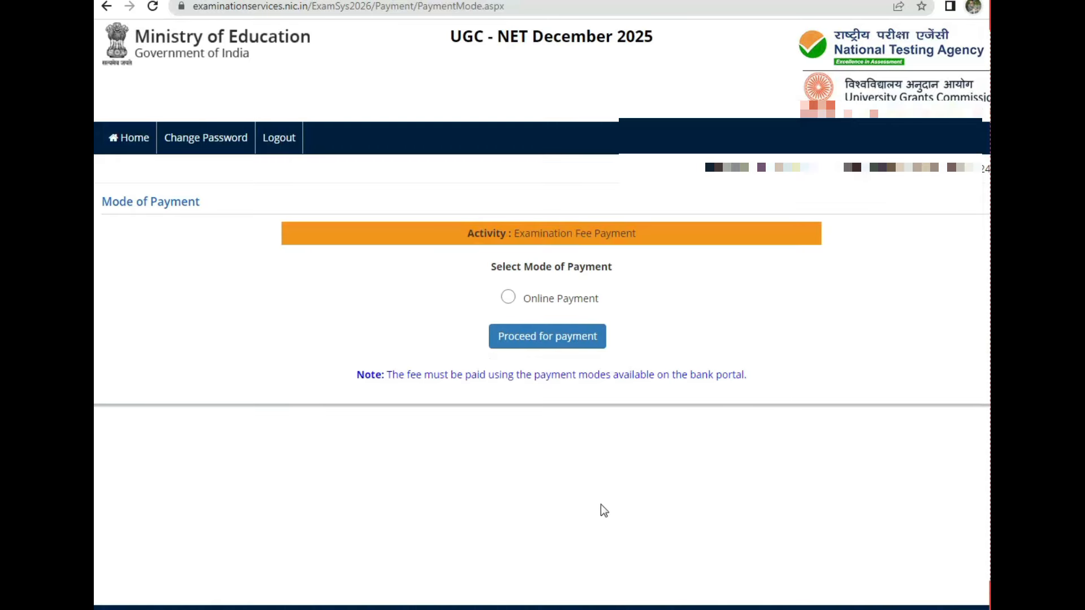
pyautogui.click(508, 298)
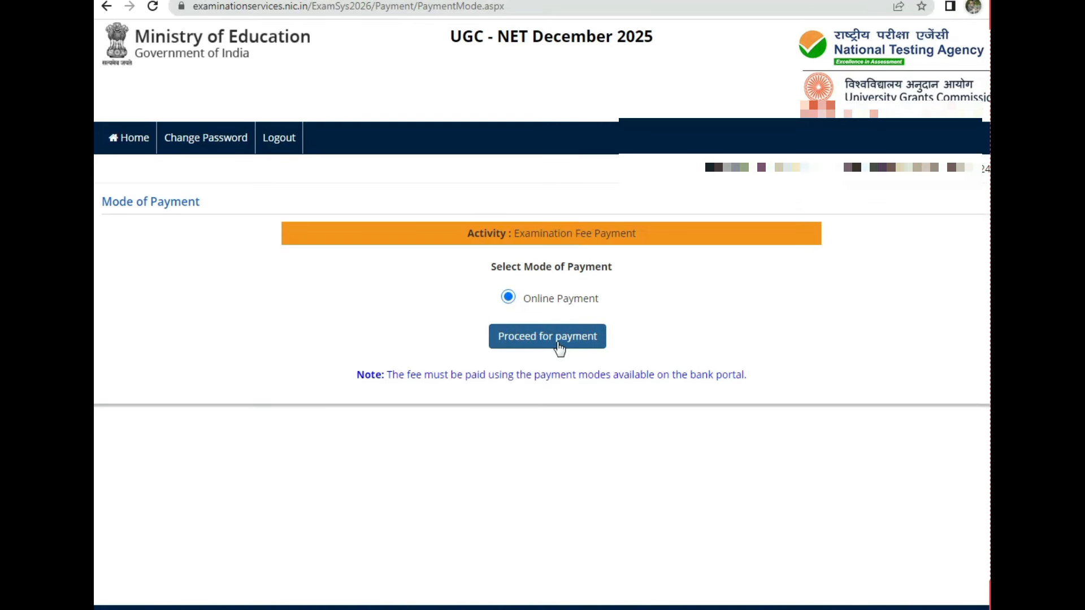
pyautogui.click(560, 346)
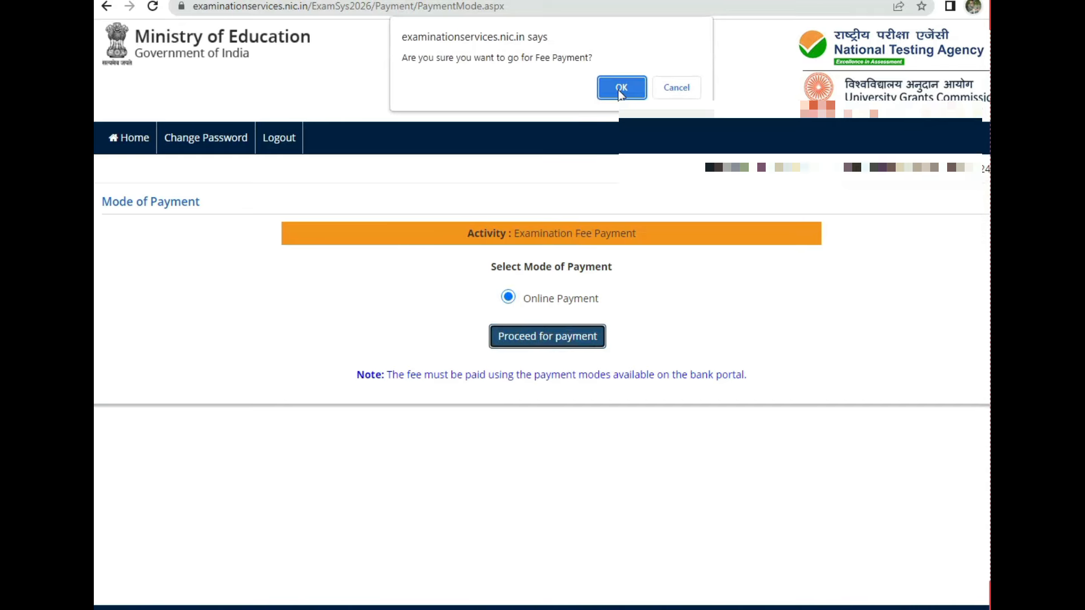
pyautogui.click(621, 90)
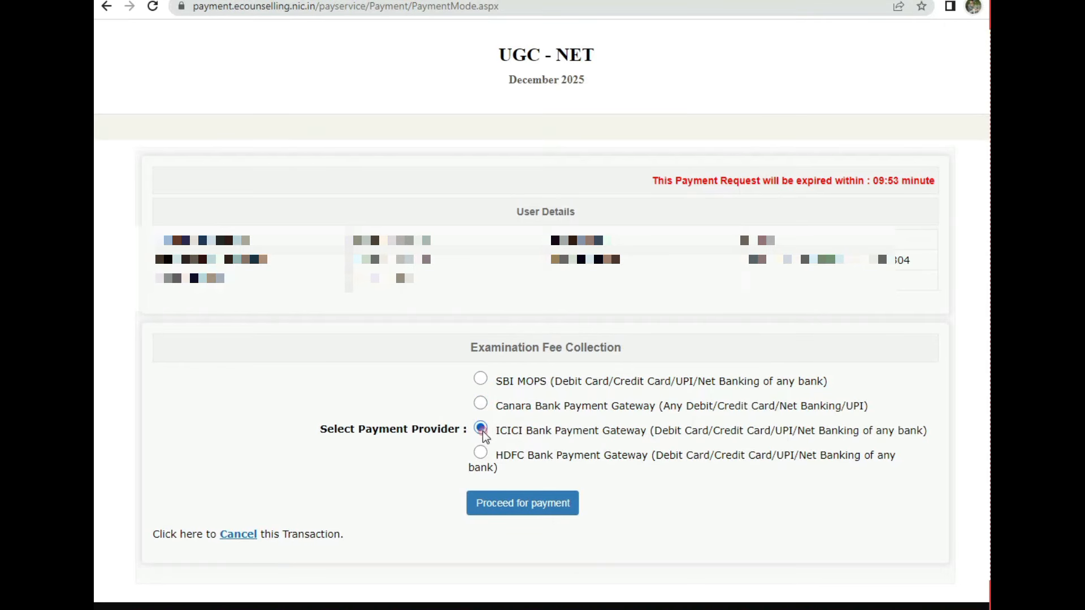
pyautogui.click(481, 453)
pyautogui.click(534, 505)
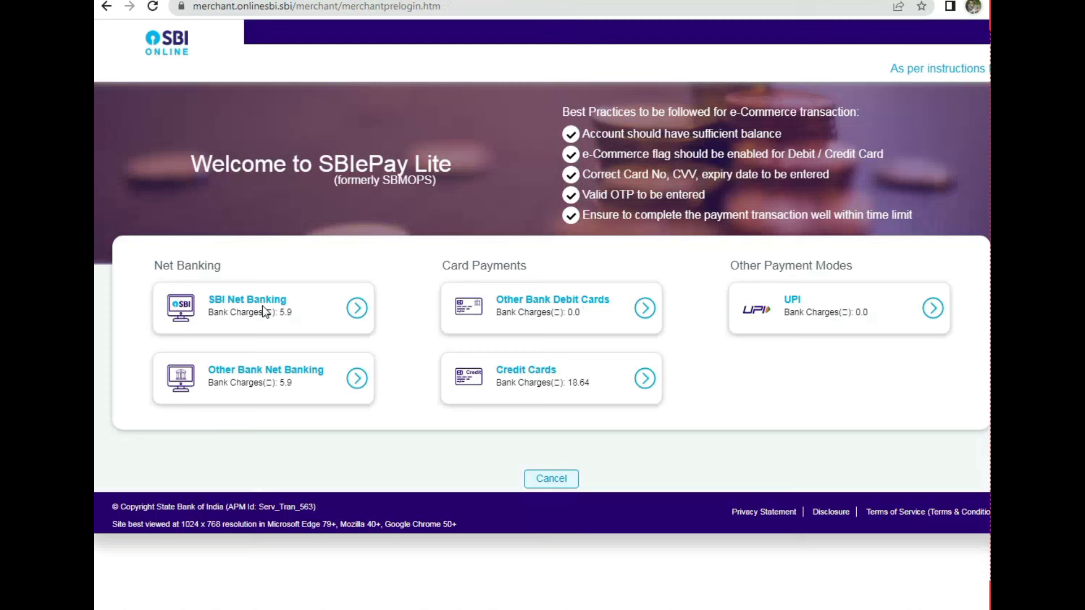
pyautogui.click(260, 327)
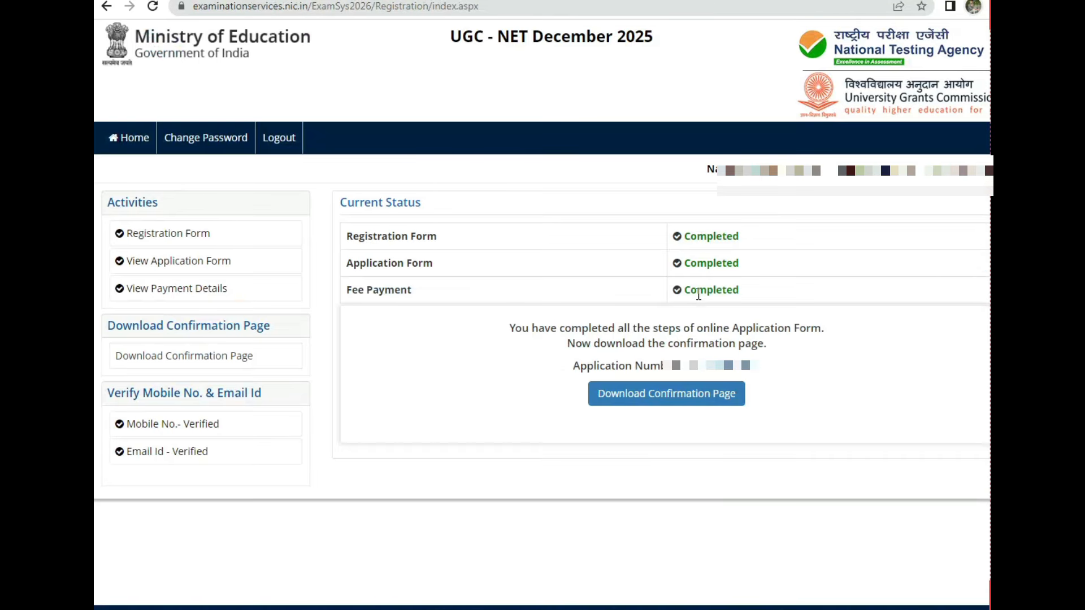
# Step: Check Fee Payment Completed and the application number, then download and scroll through the confirmation page
pyautogui.doubleClick(699, 294)
pyautogui.moveTo(581, 366); pyautogui.dragTo(749, 362)
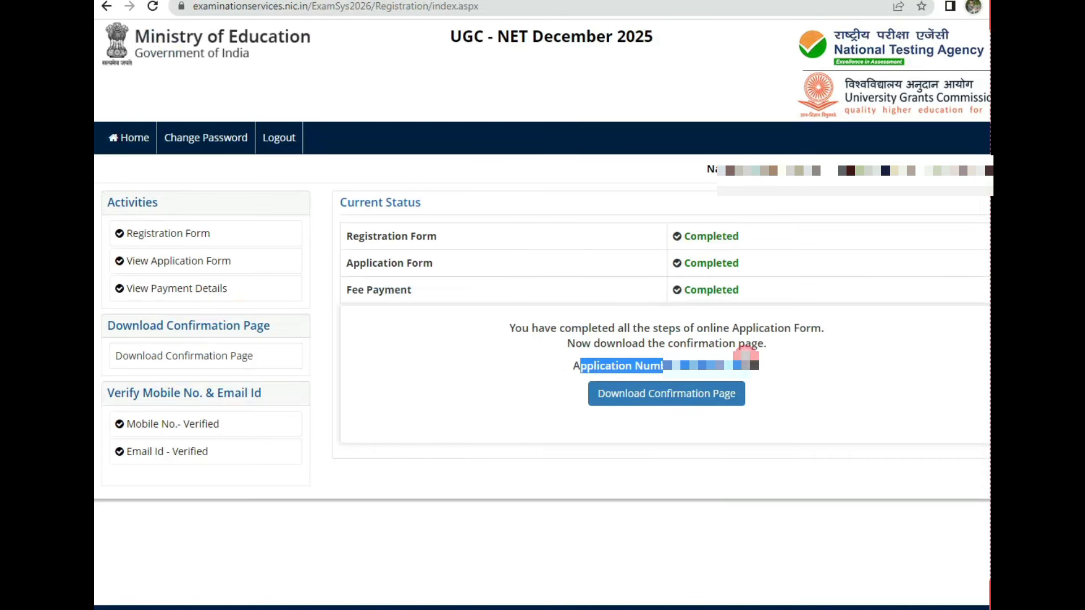
pyautogui.click(687, 407)
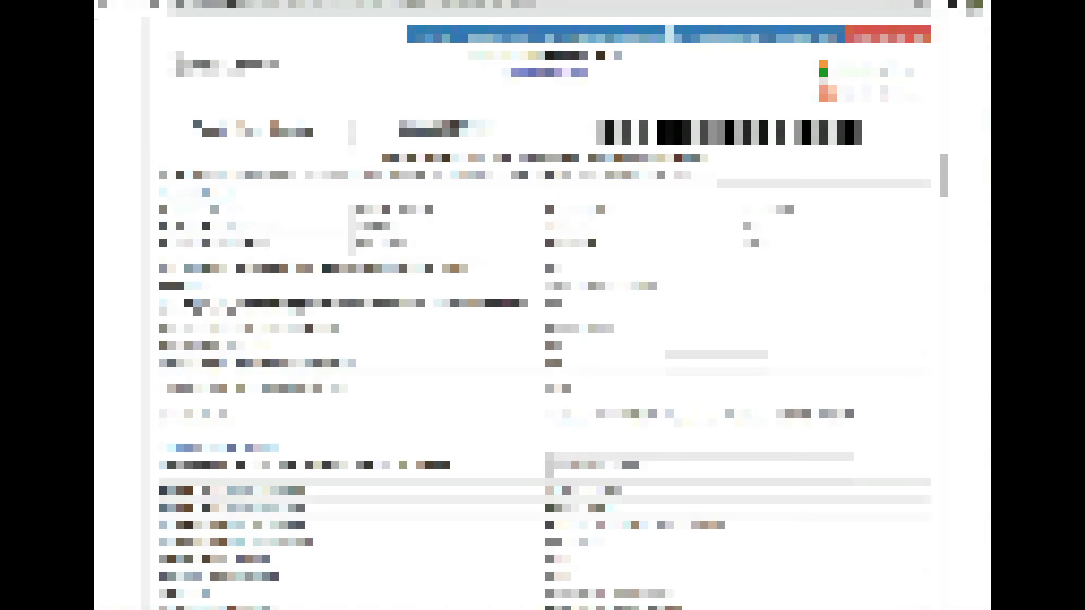
pyautogui.scroll(-10, 545, 305)
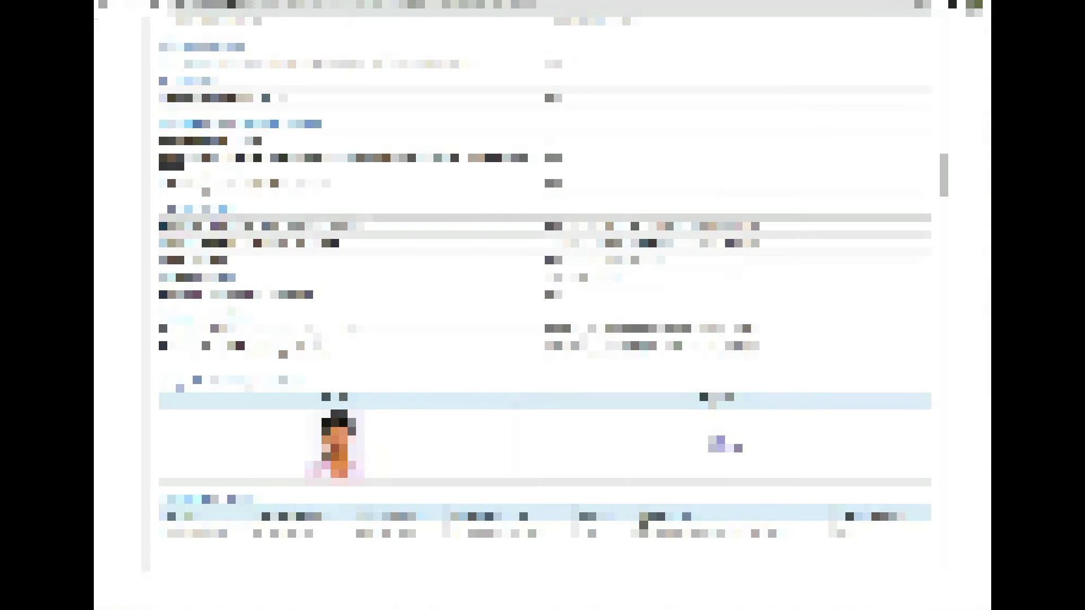
pyautogui.scroll(10, 545, 305)
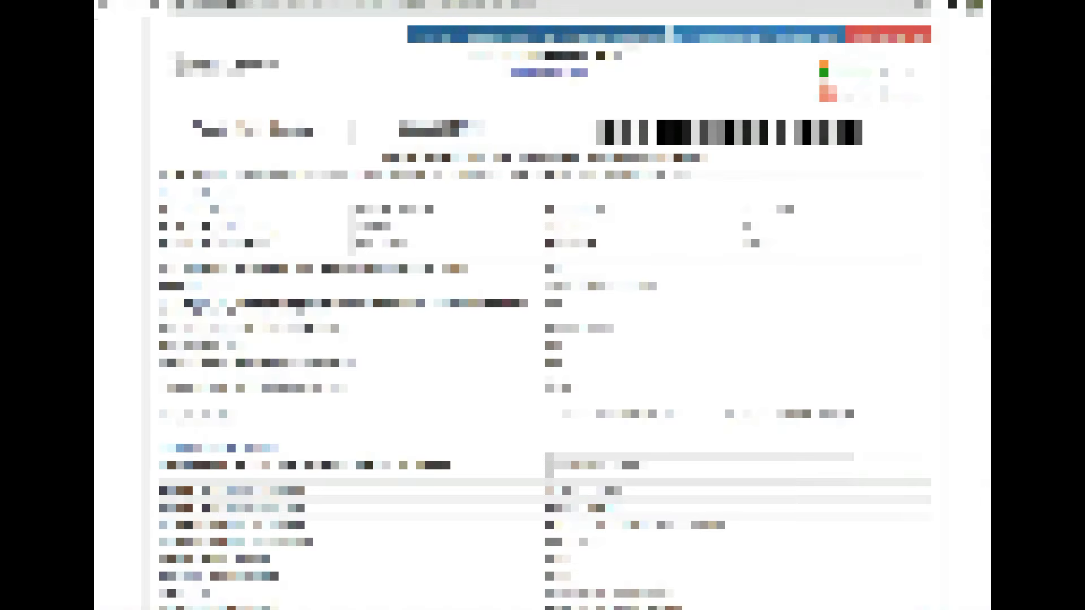